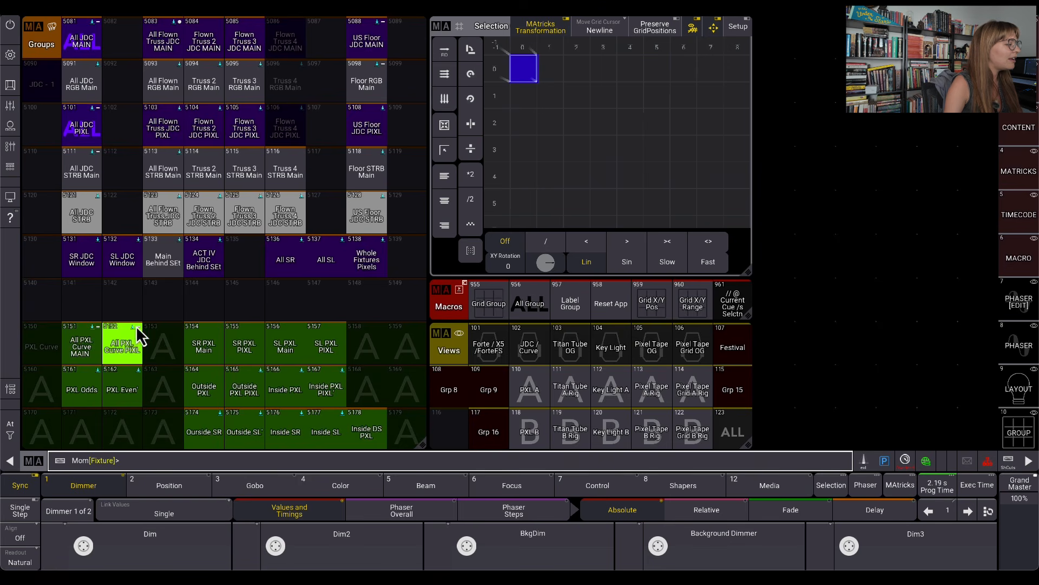
click(134, 385)
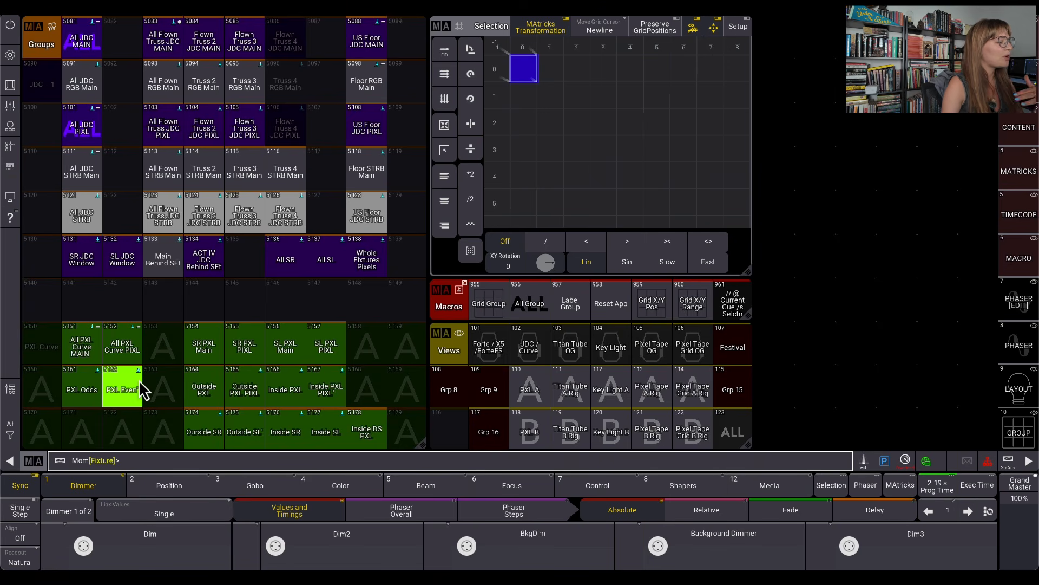
click(327, 349)
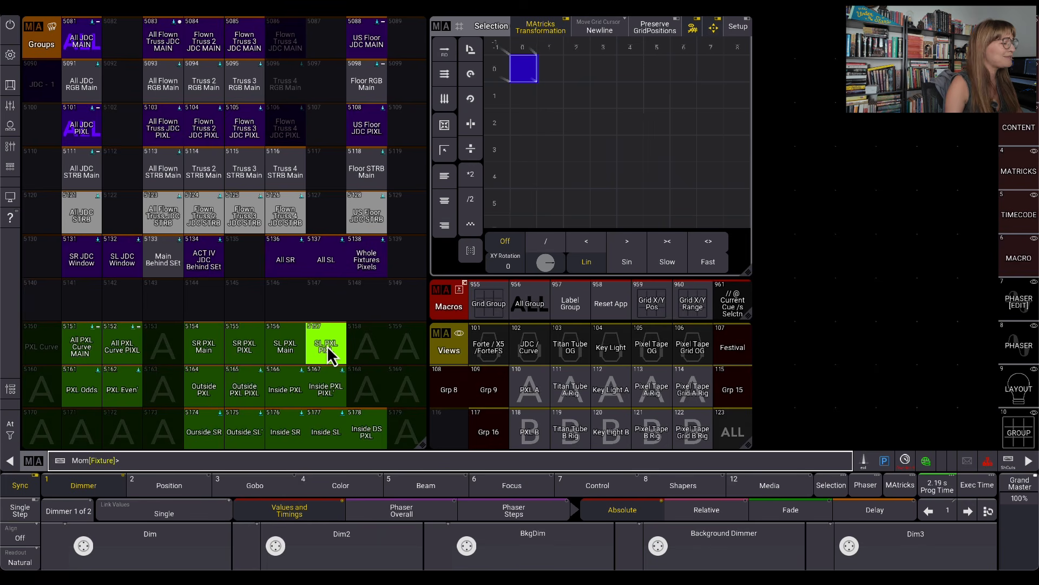
click(211, 400)
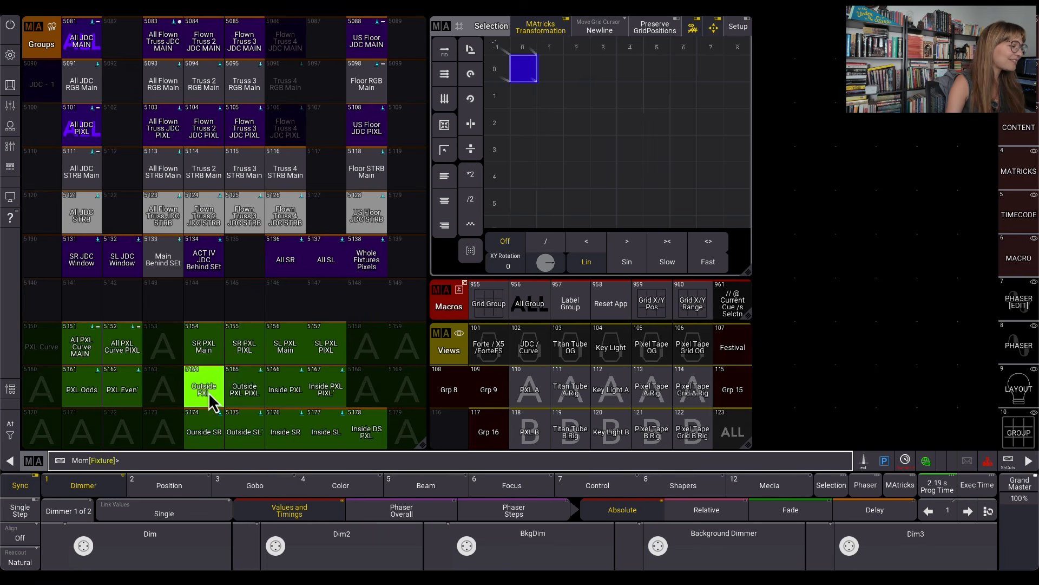
click(326, 398)
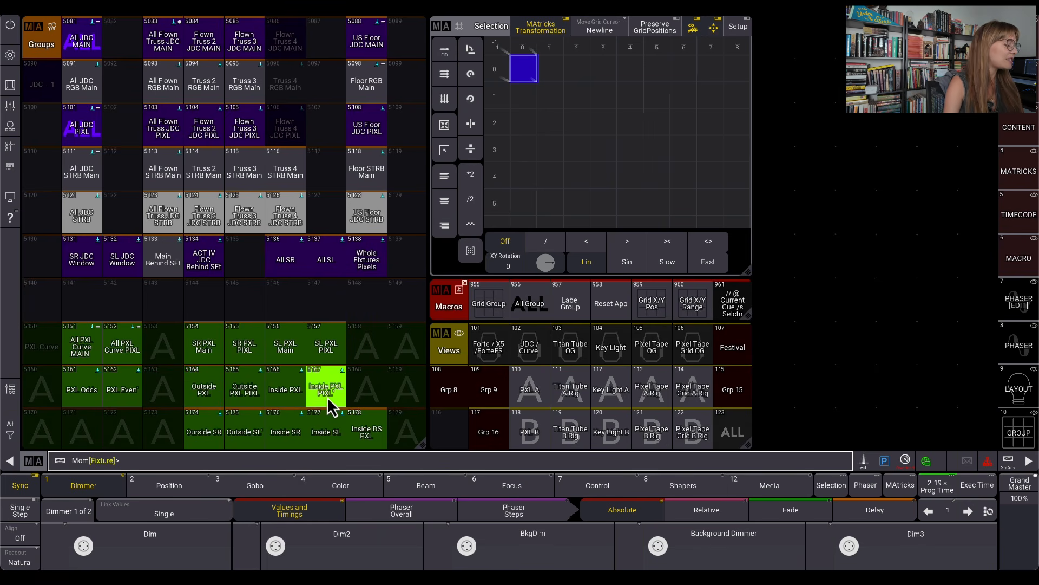
click(328, 436)
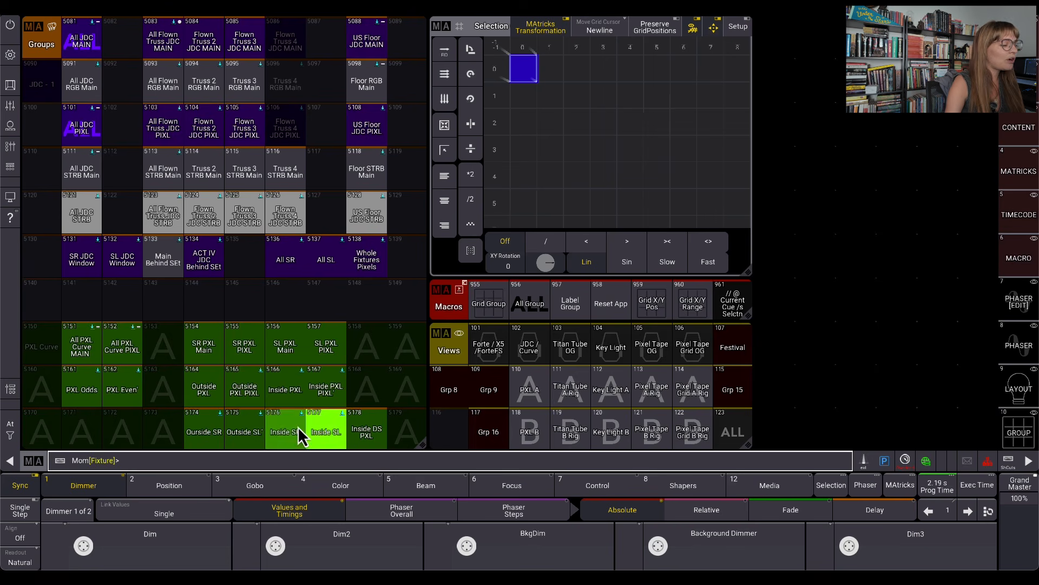
List the references of the Inside SR group and inspect both what refers to it and what it depends on
drag(296, 425, 252, 427)
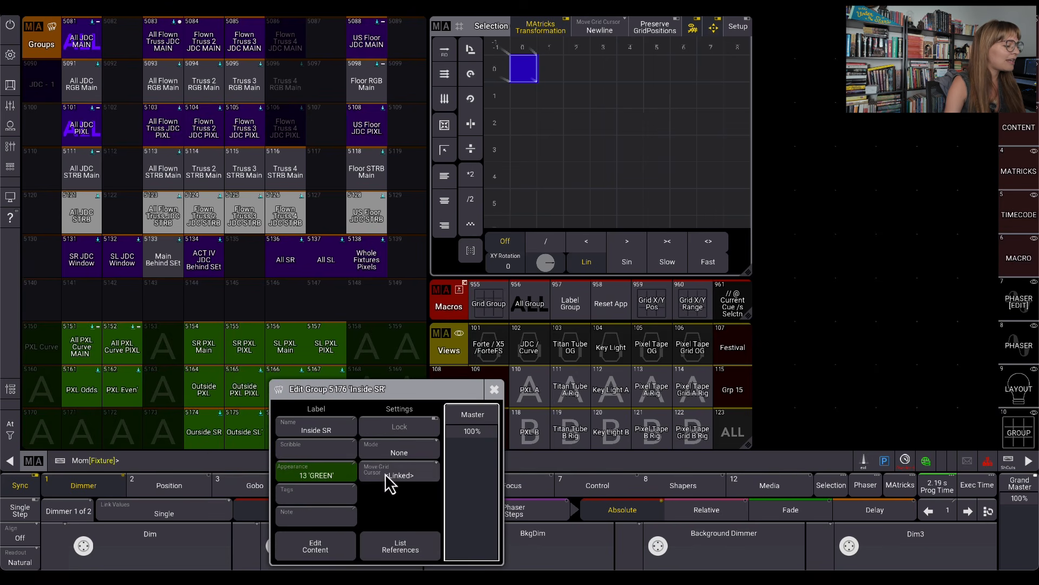
click(406, 548)
drag(405, 423, 323, 252)
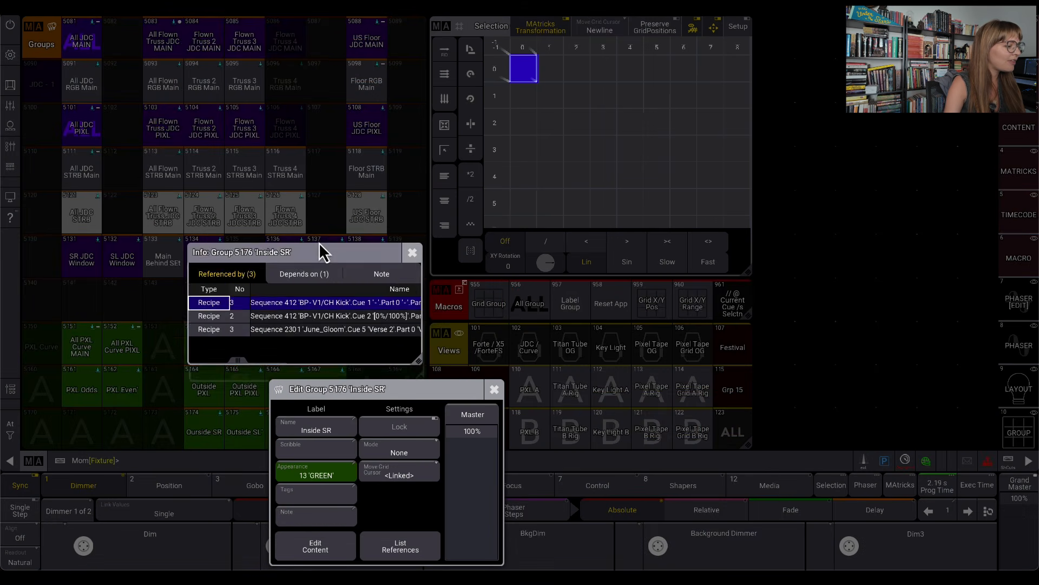
drag(410, 346, 726, 425)
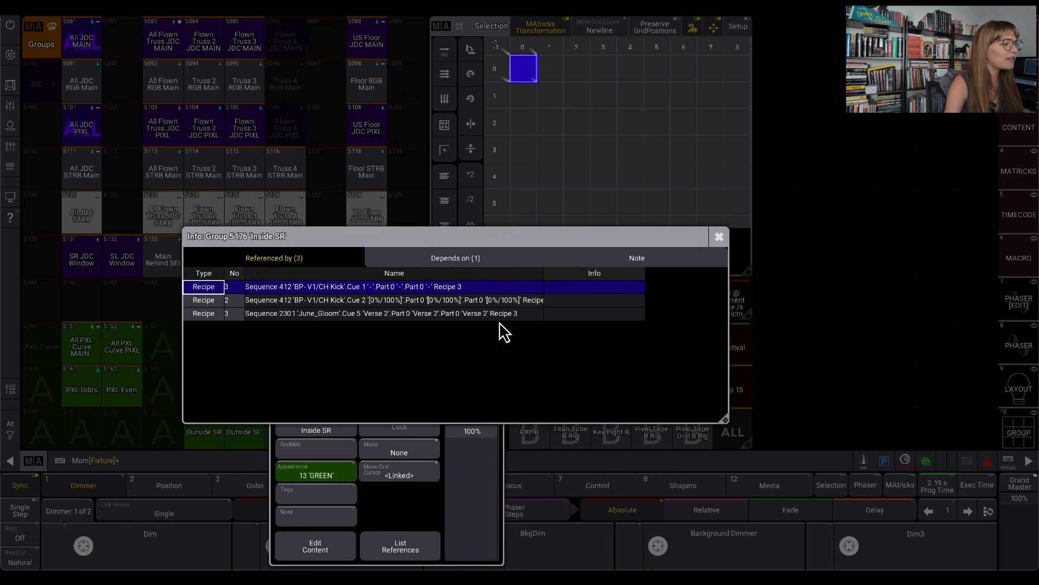
click(504, 260)
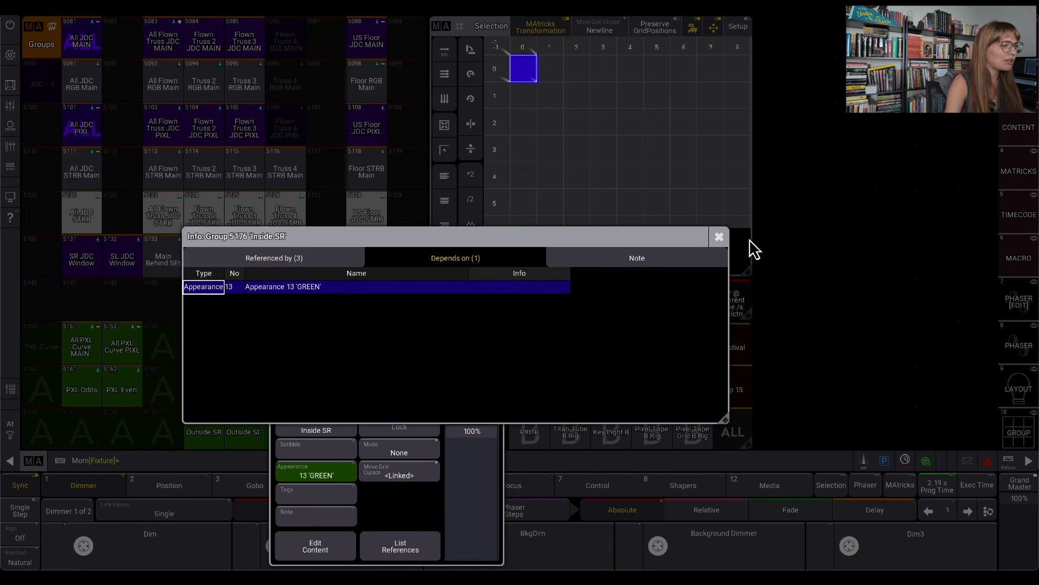
click(719, 237)
click(494, 386)
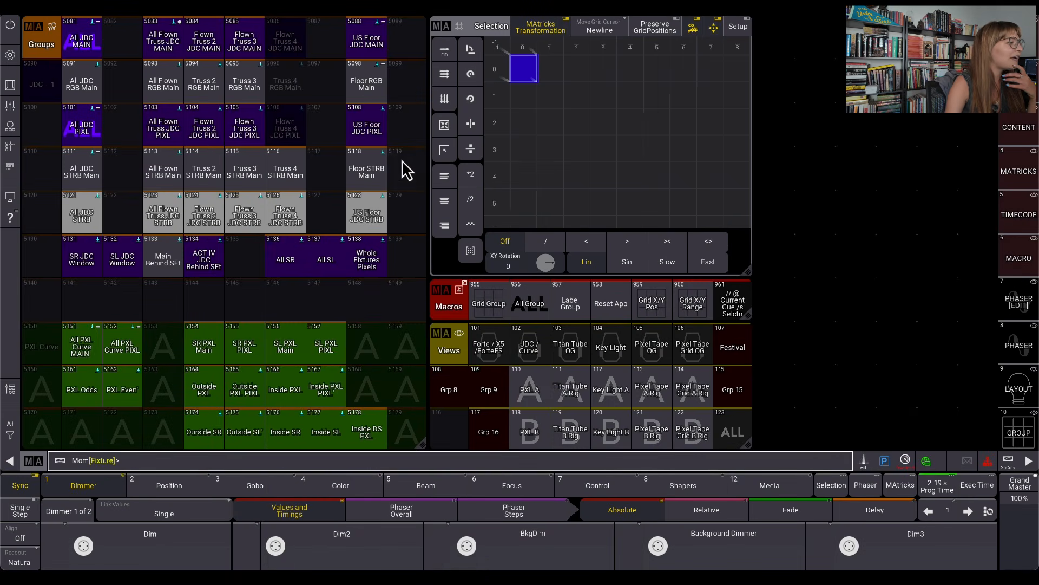
List the references of the US Floor JDC PIXL group and look through the recipes and layout elements using it
drag(372, 132, 339, 128)
click(477, 273)
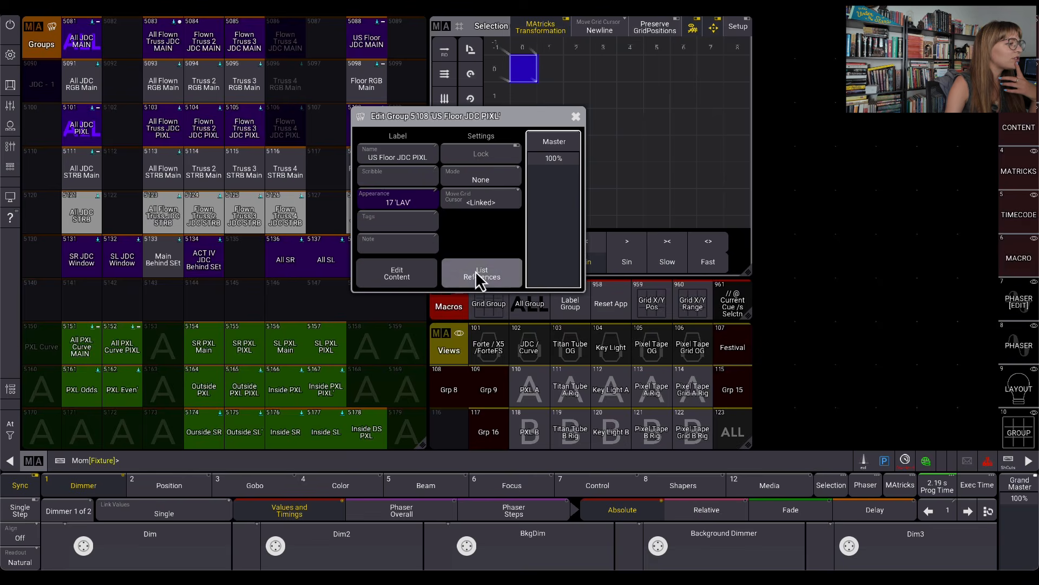
drag(406, 153, 205, 45)
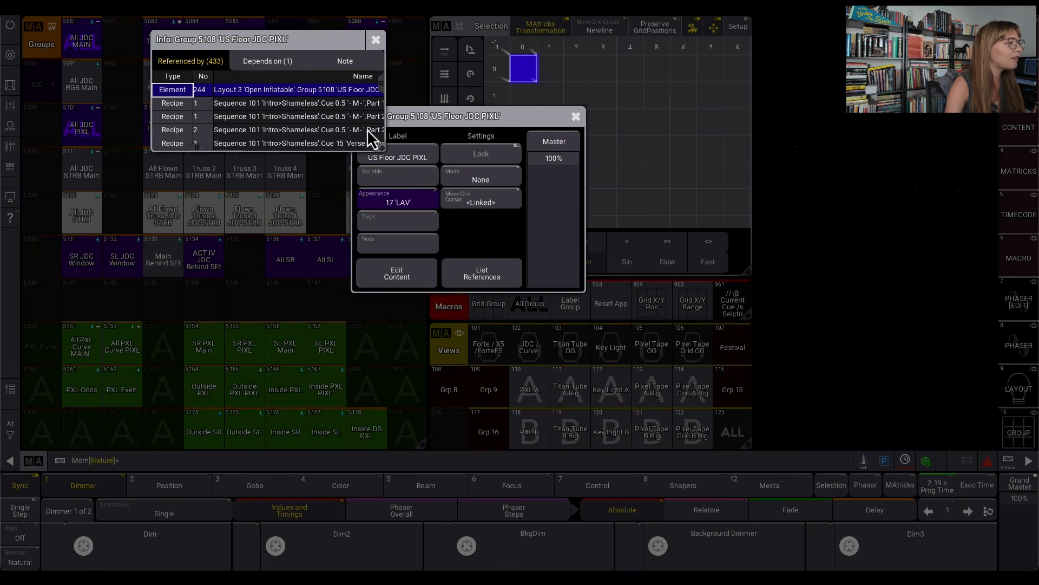
drag(385, 152, 863, 385)
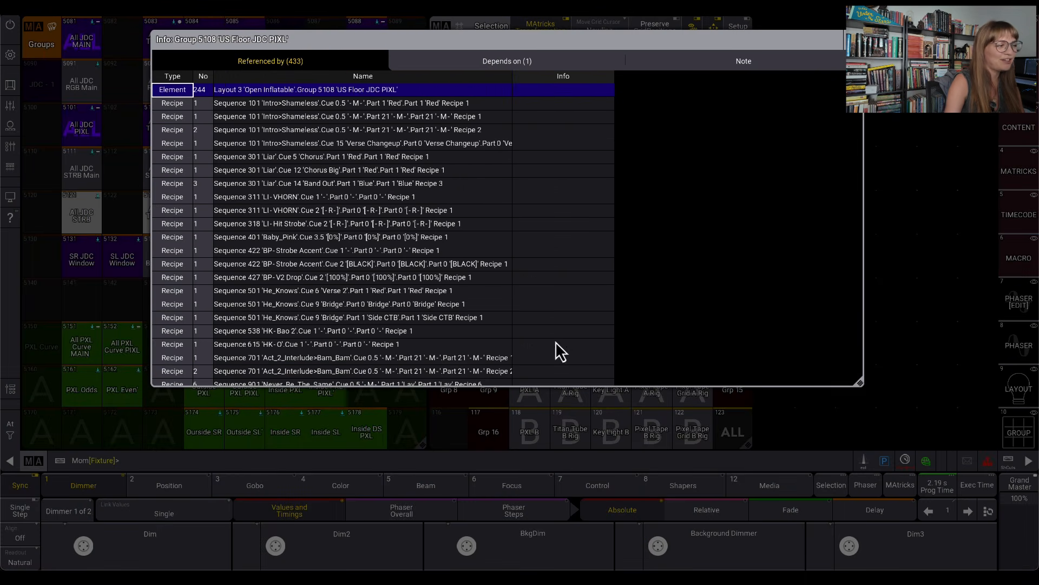
scroll(560, 352, down, 15)
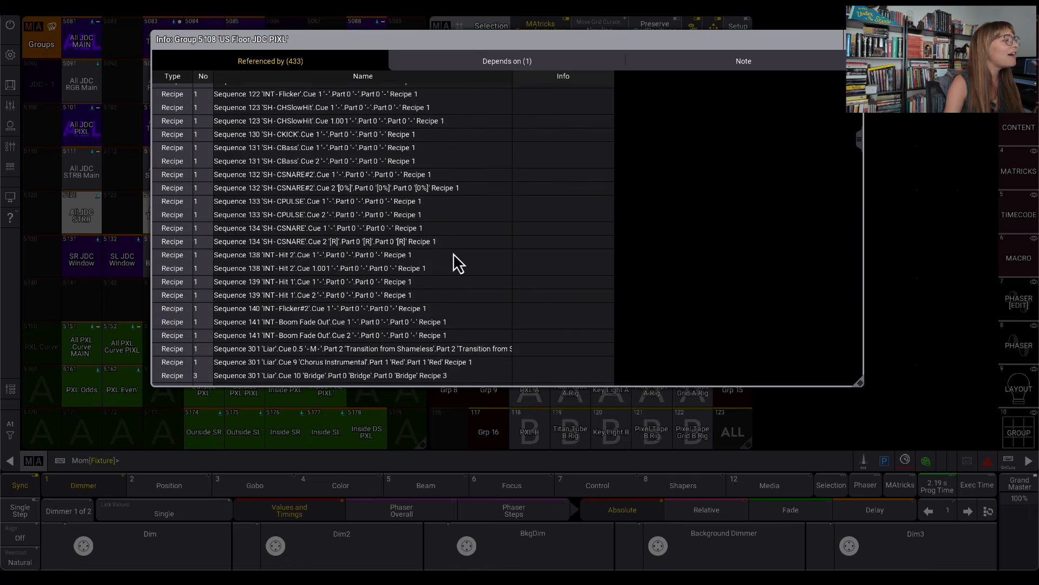
scroll(457, 262, down, 10)
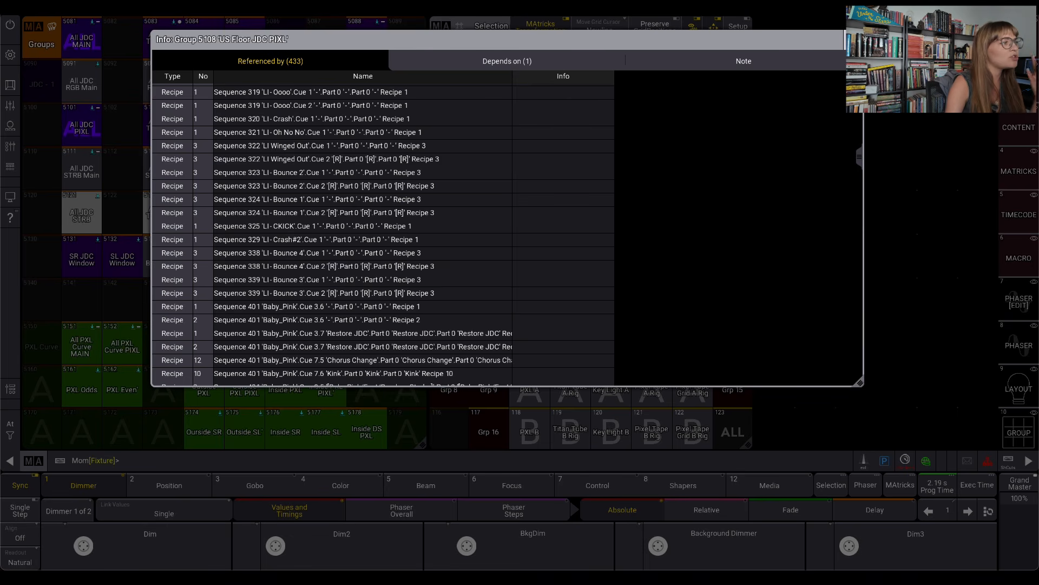
click(854, 40)
click(586, 118)
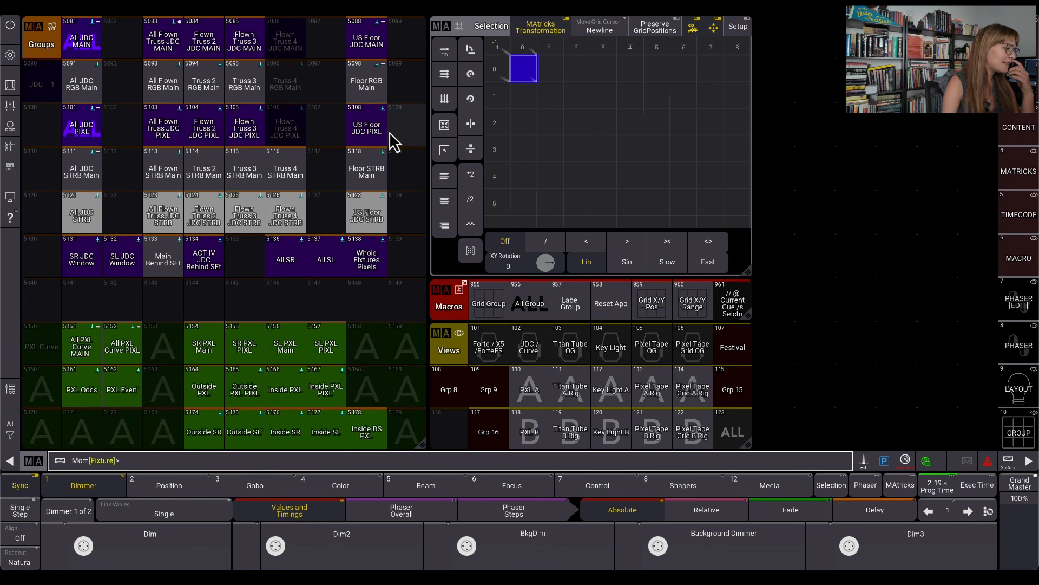
Compare the original JDC / Curve group view with the PXL A and PXL B group views
click(598, 332)
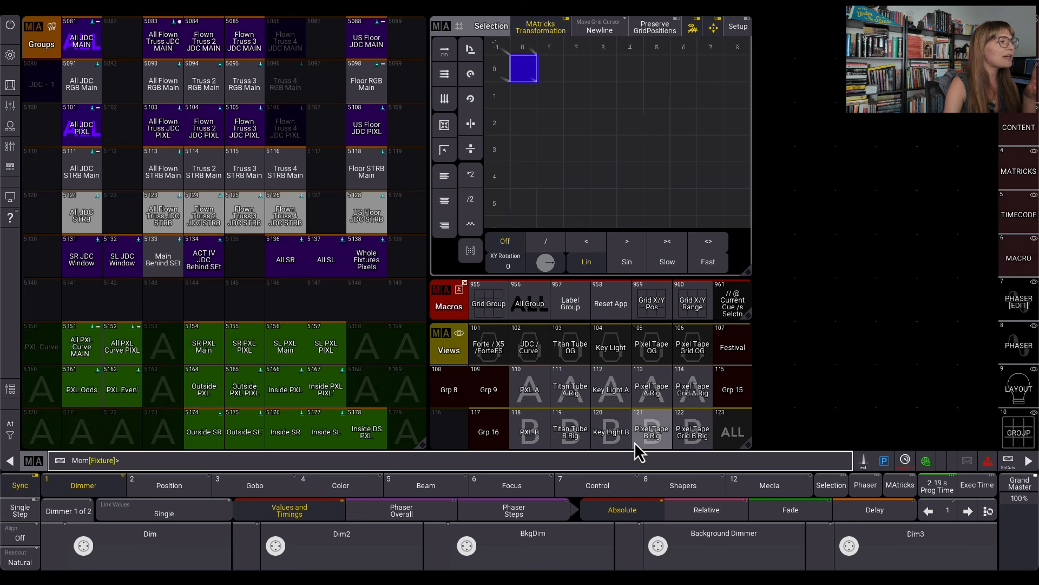
click(541, 437)
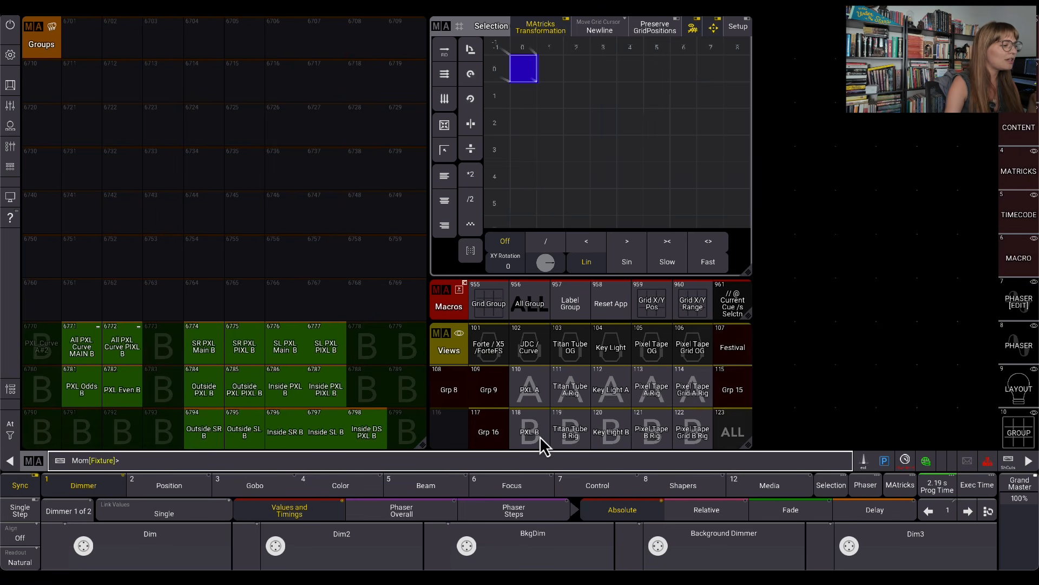
click(538, 355)
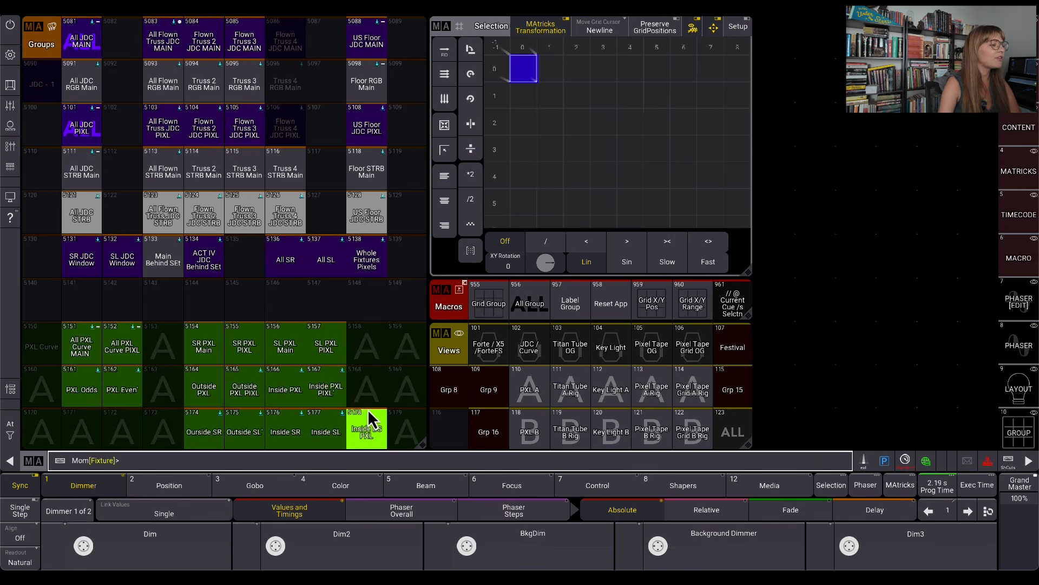
click(529, 390)
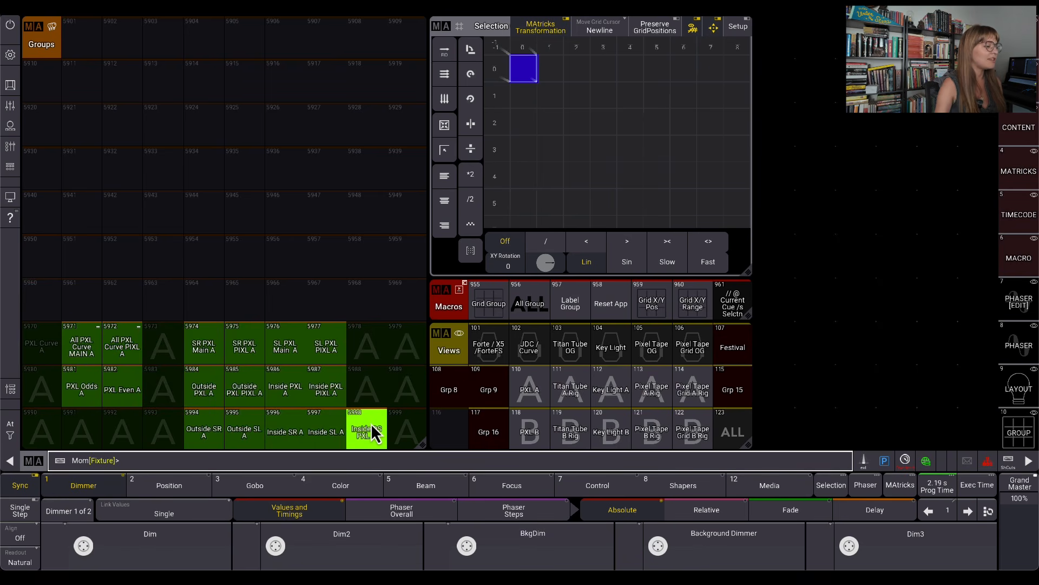
click(529, 431)
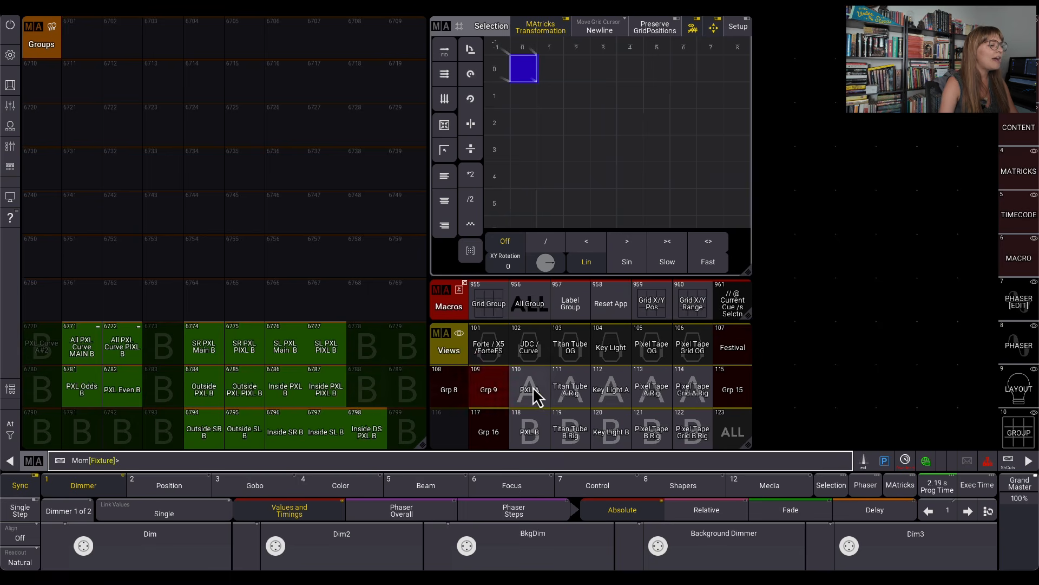
click(540, 349)
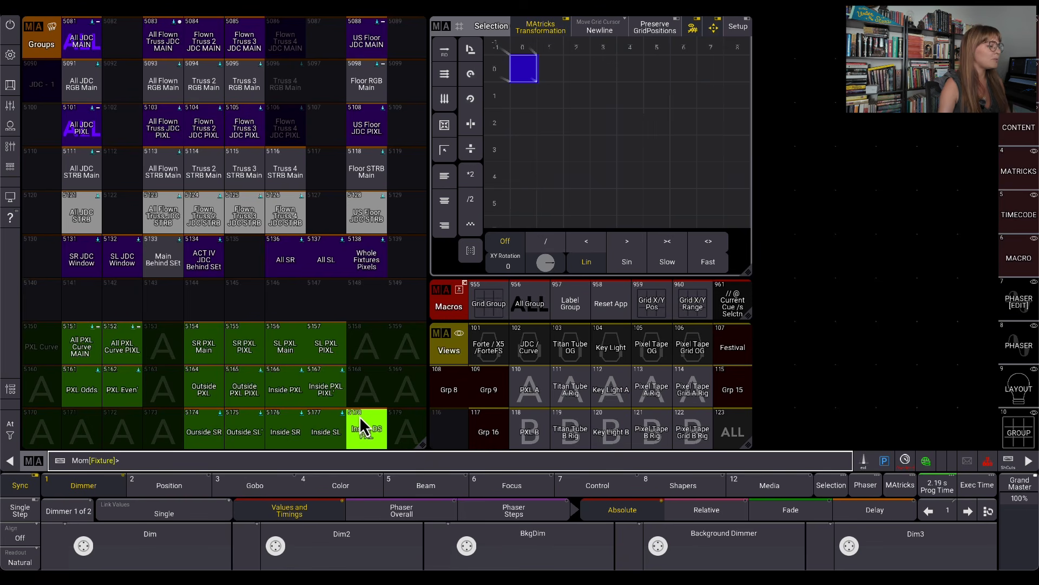
Compare the Titan Tube group views for the OG, A Rig and B Rig versions
click(585, 391)
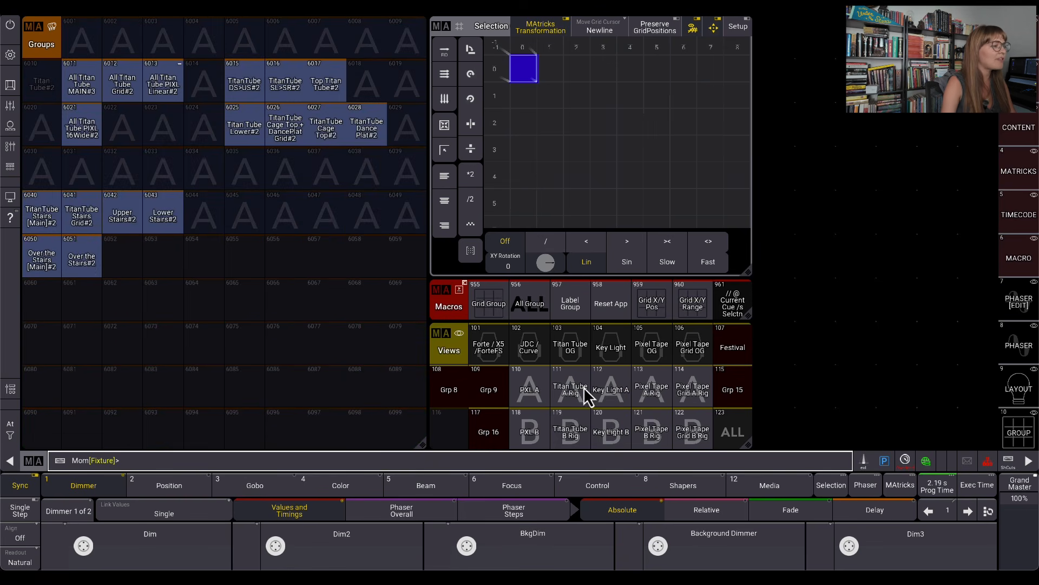
click(575, 430)
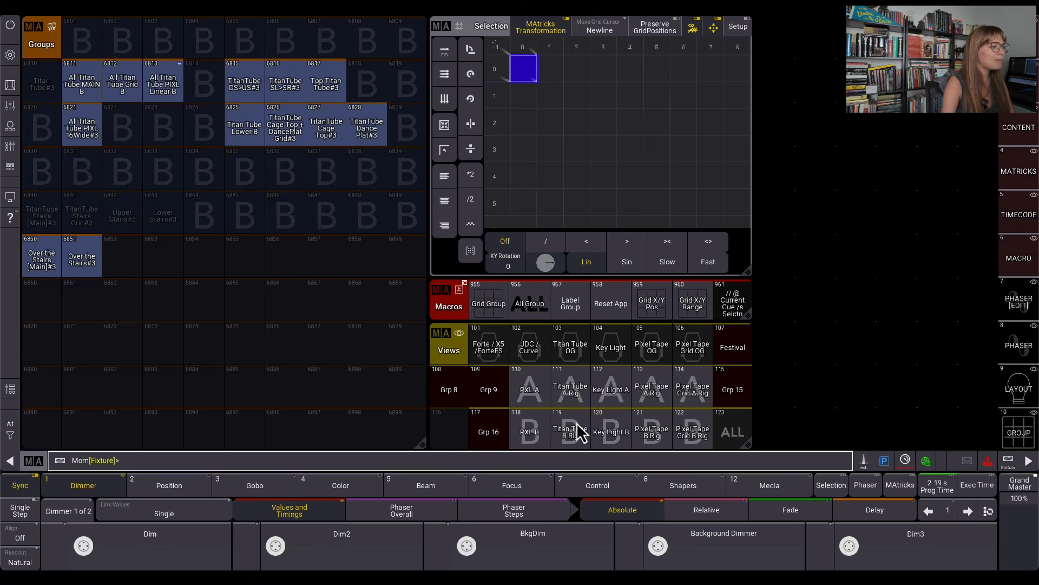
click(574, 359)
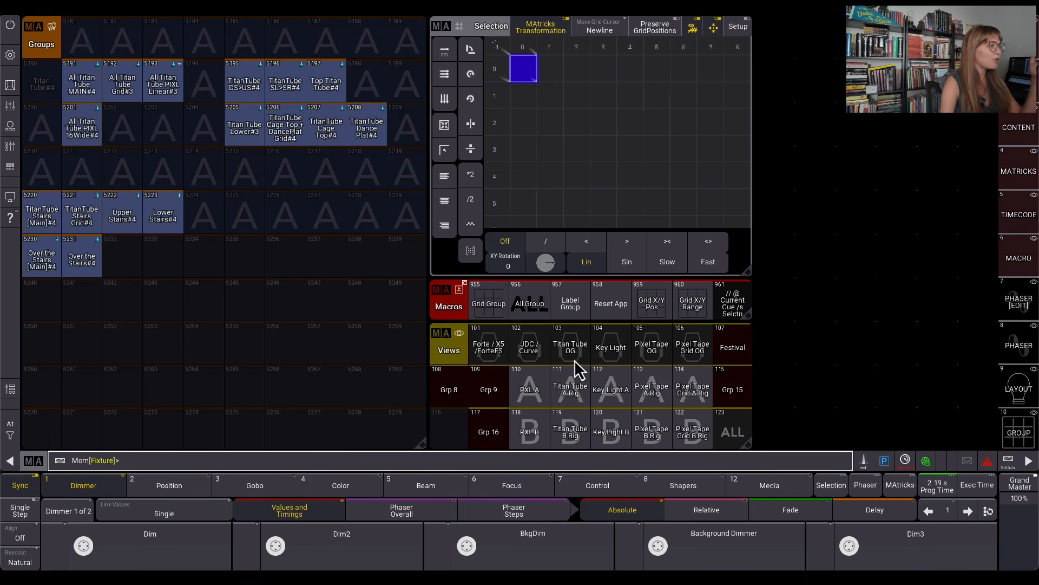
click(573, 397)
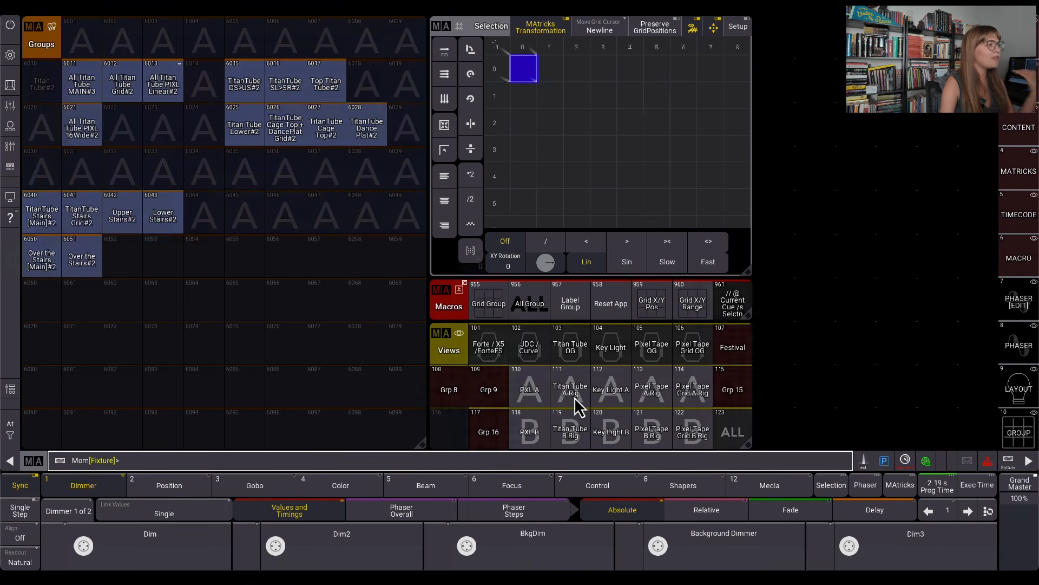
click(575, 430)
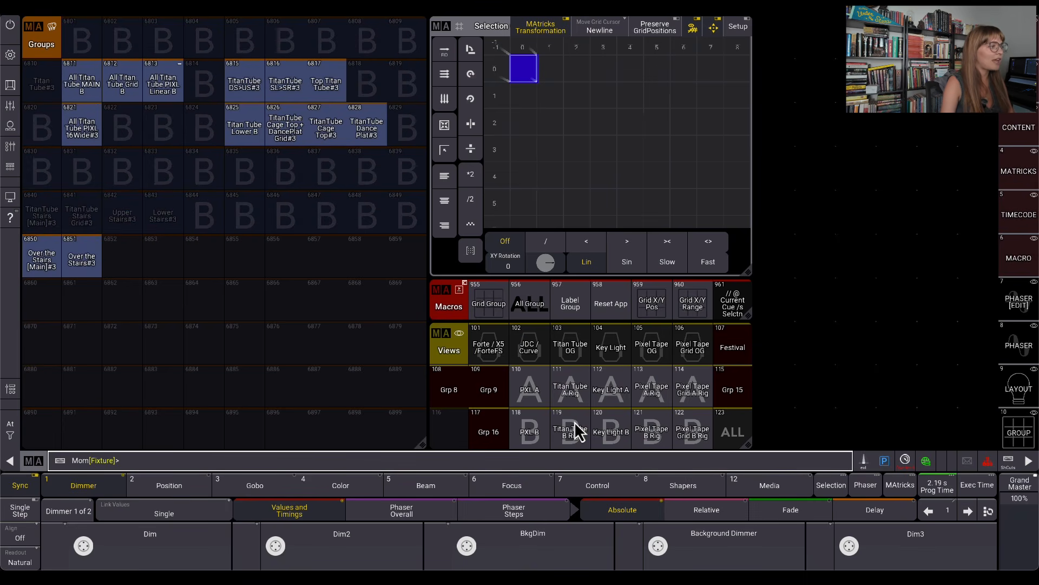
Review the A and B group views for Key Light, Pixel Tape and Pixel Tape Grid
click(619, 391)
click(617, 436)
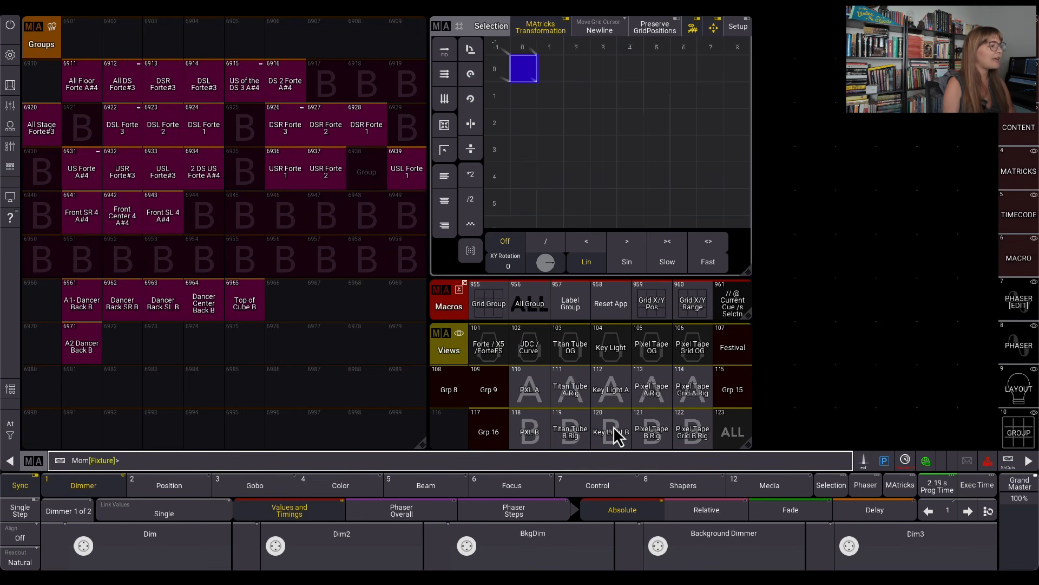
click(660, 392)
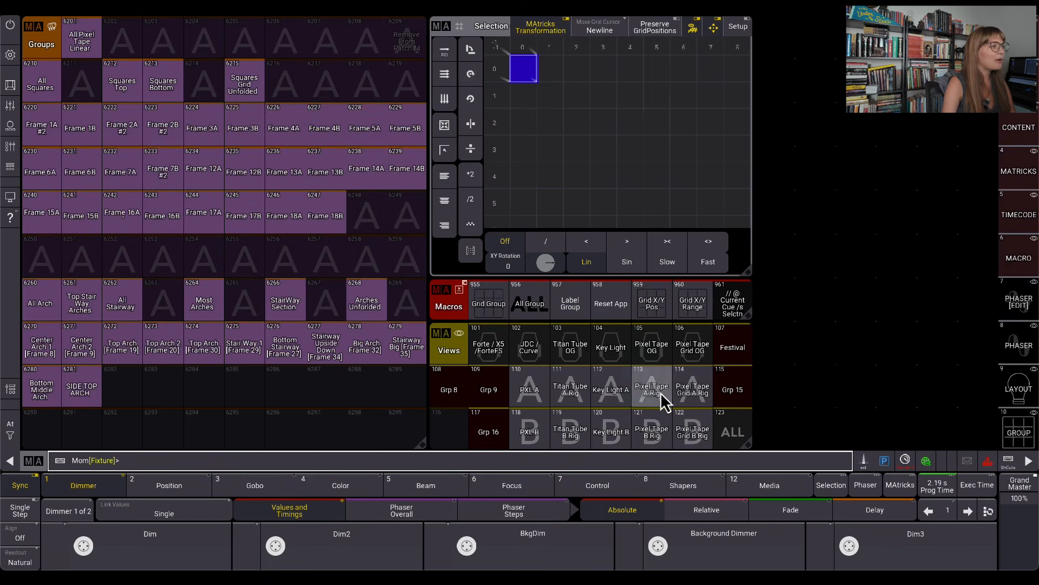
click(663, 441)
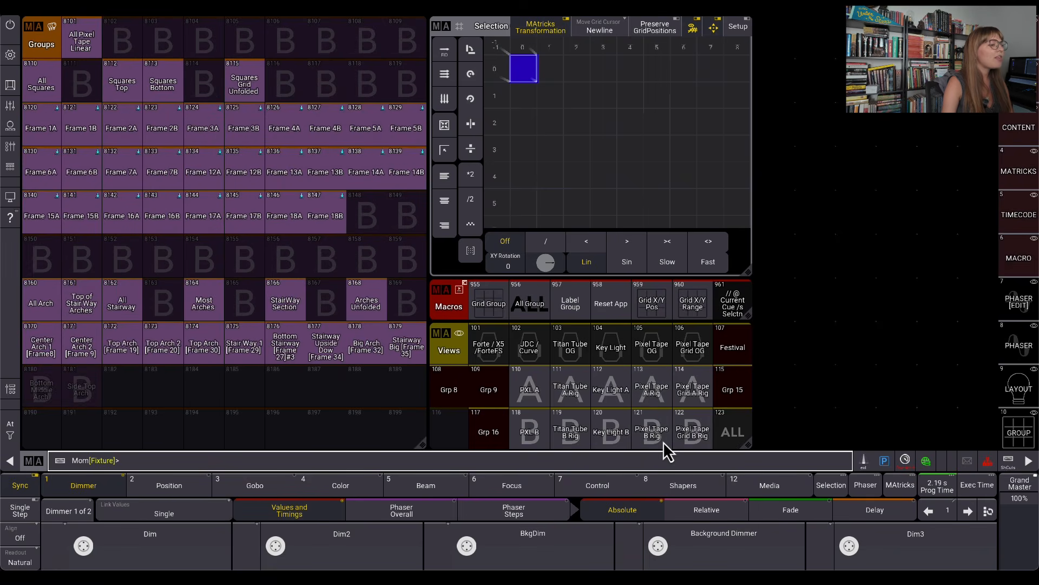
click(702, 399)
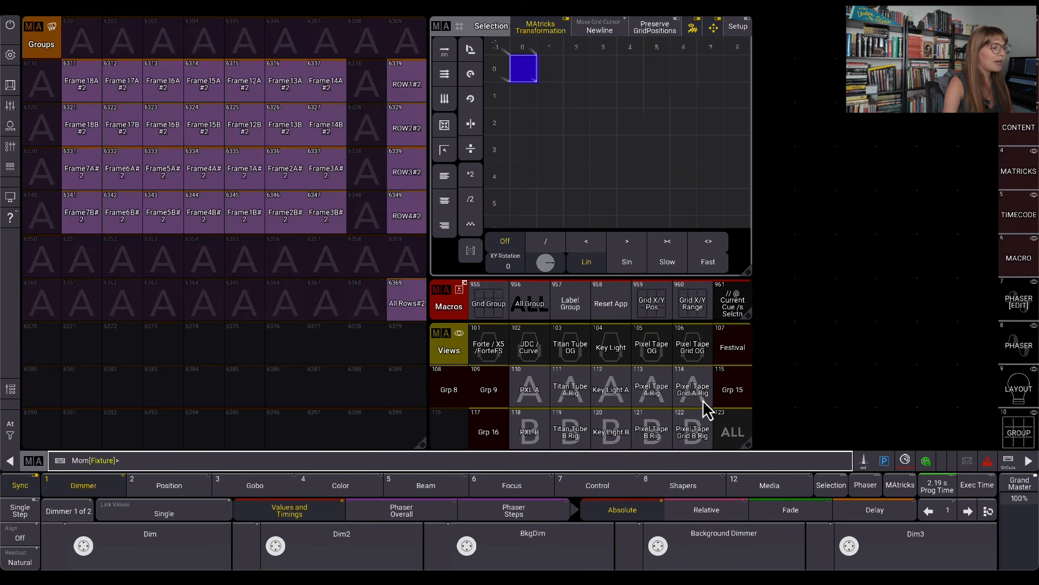
click(699, 432)
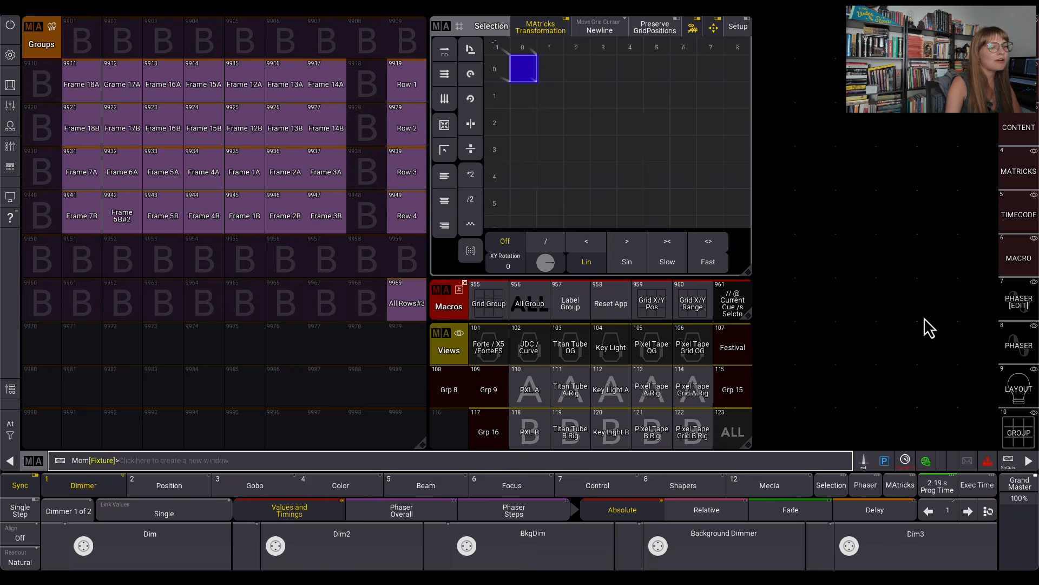
Switch the show to the B rig by running macro B from the macro pool
click(1017, 265)
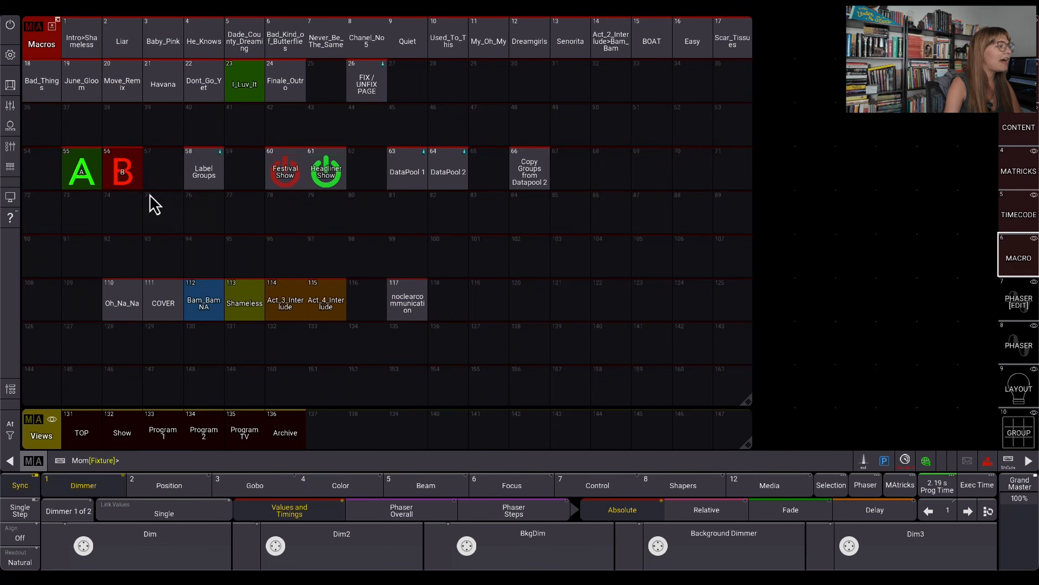
click(125, 173)
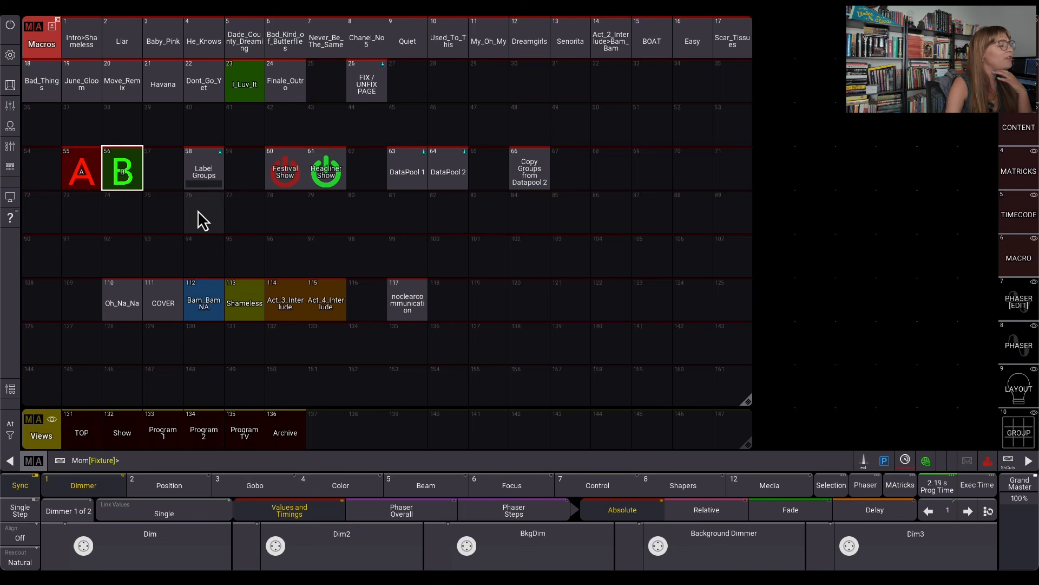
Open macro 58 Label Groups for editing and review its Pixel Tape group label commands
drag(202, 181, 175, 178)
scroll(498, 224, down, 3)
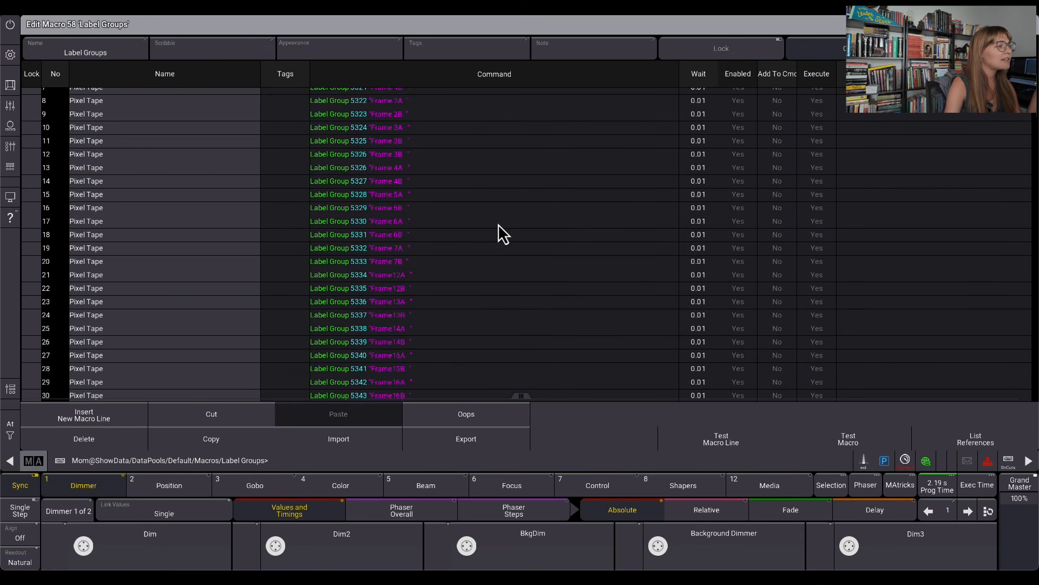
scroll(501, 251, down, 1)
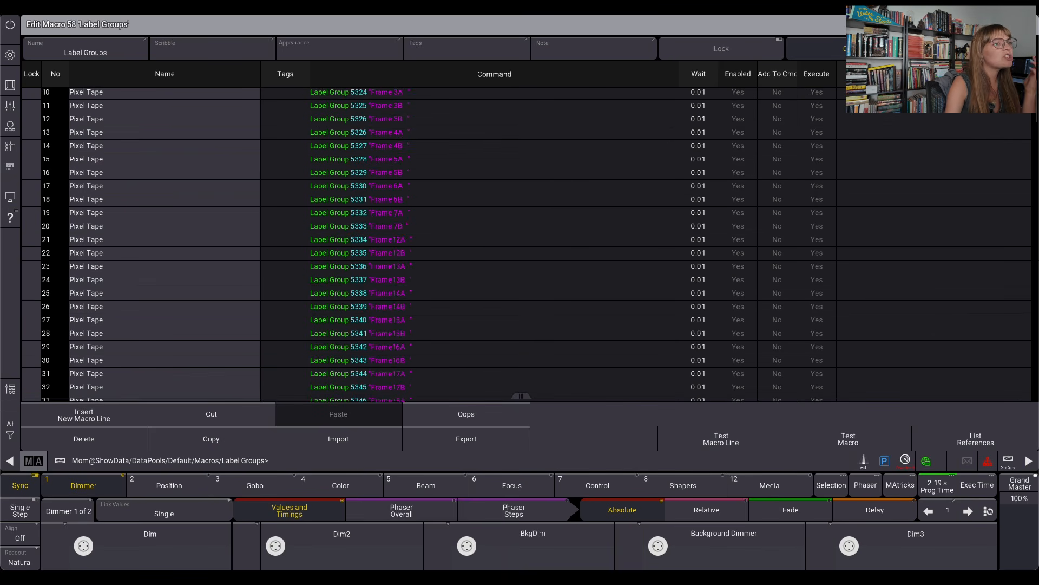
key(Escape)
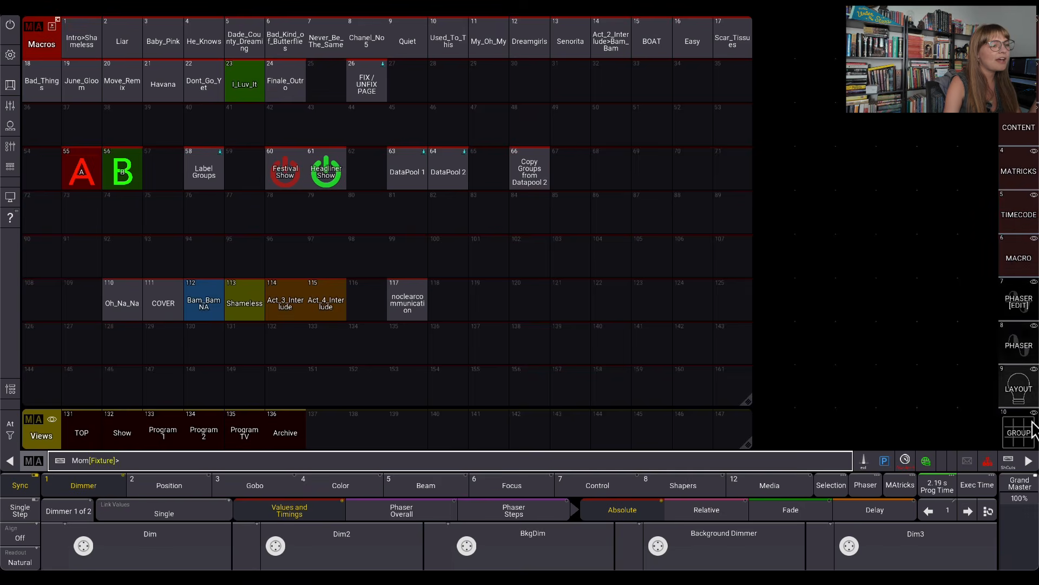
Review the original Titan Tube, Key Light and JDC / Curve group views for the groups holding B rig copies
click(1019, 428)
click(584, 359)
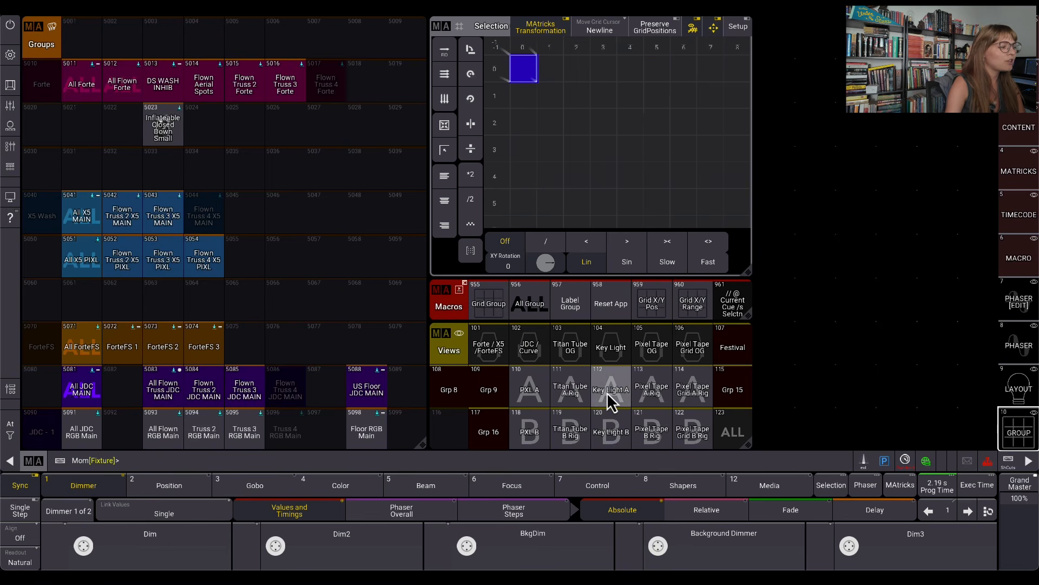
click(574, 350)
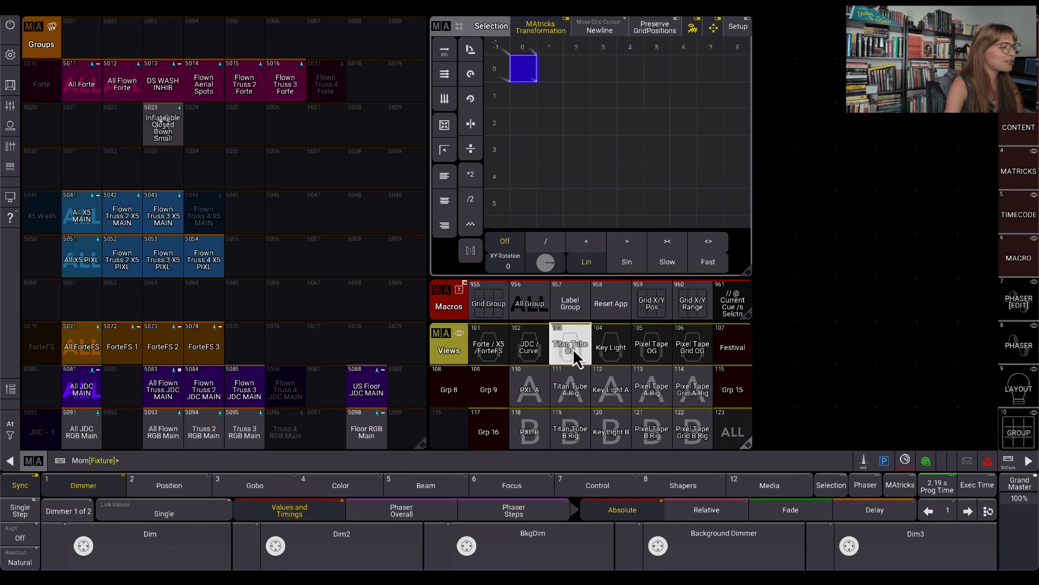
click(600, 353)
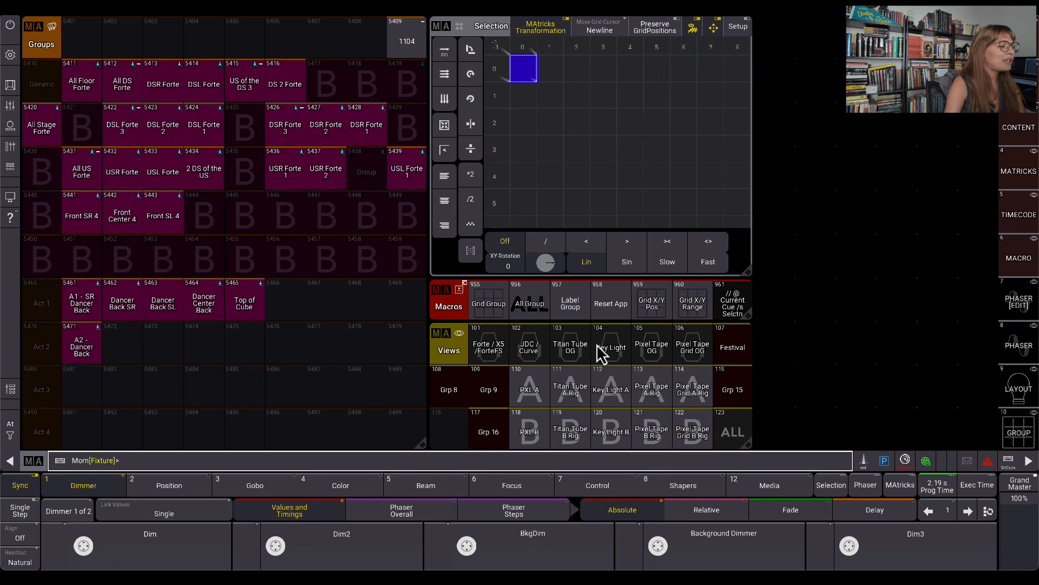
click(523, 358)
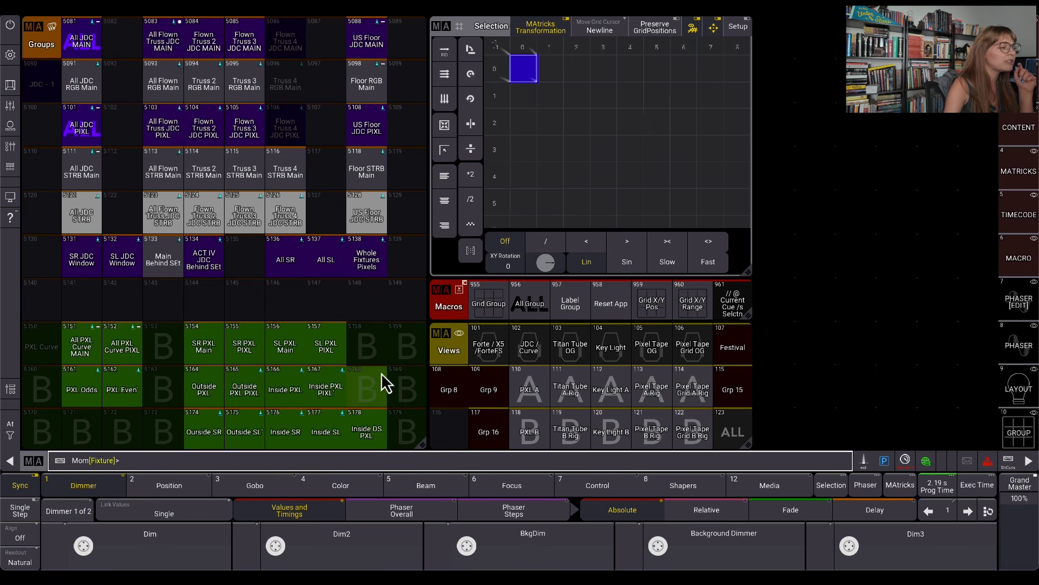
click(495, 405)
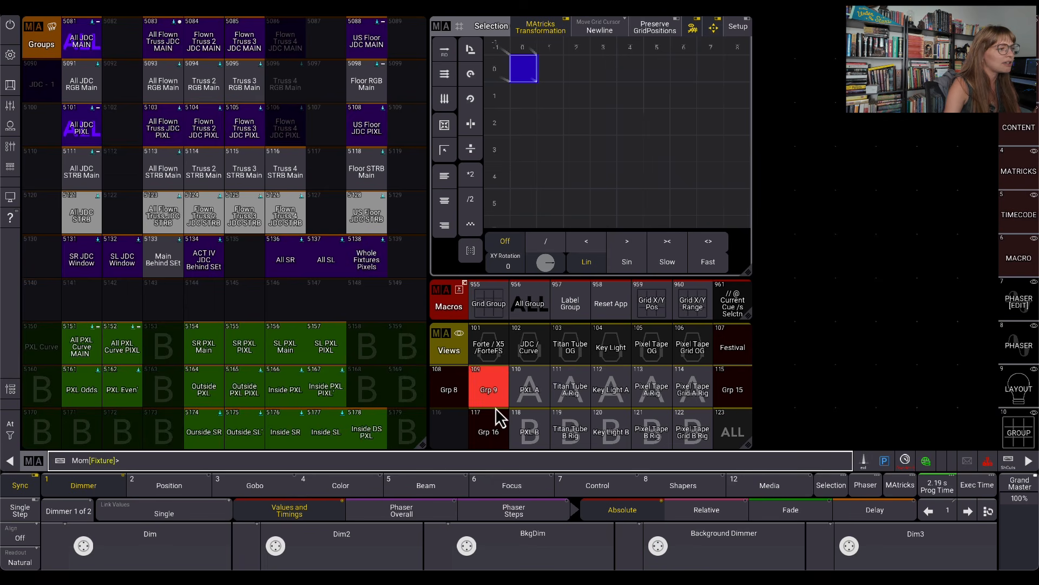
Examine further label commands in the Label Groups macro and the command lines of macro B
click(1032, 270)
drag(203, 168, 172, 176)
scroll(396, 209, down, 8)
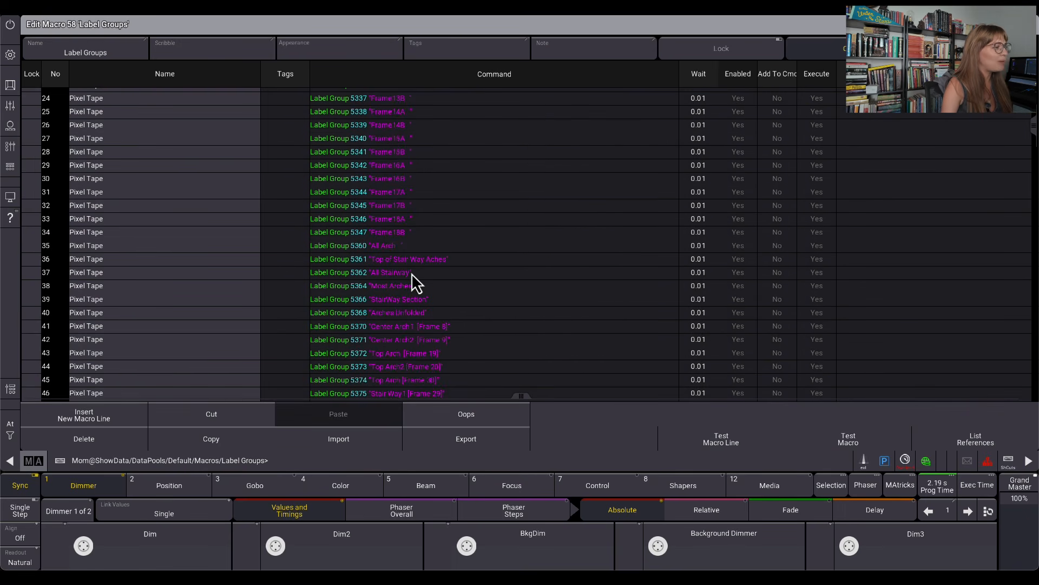
key(Escape)
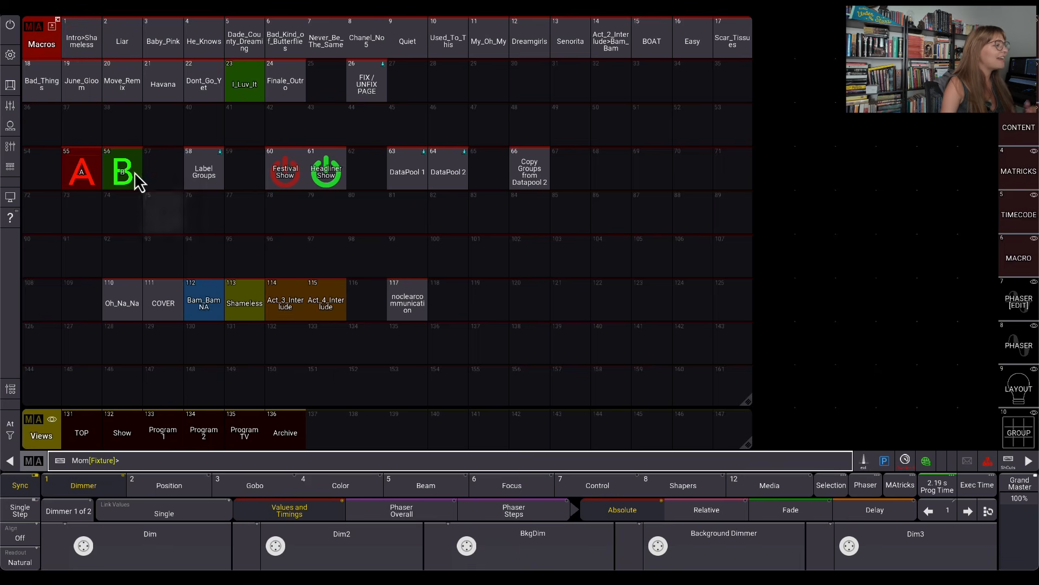
drag(134, 181, 103, 178)
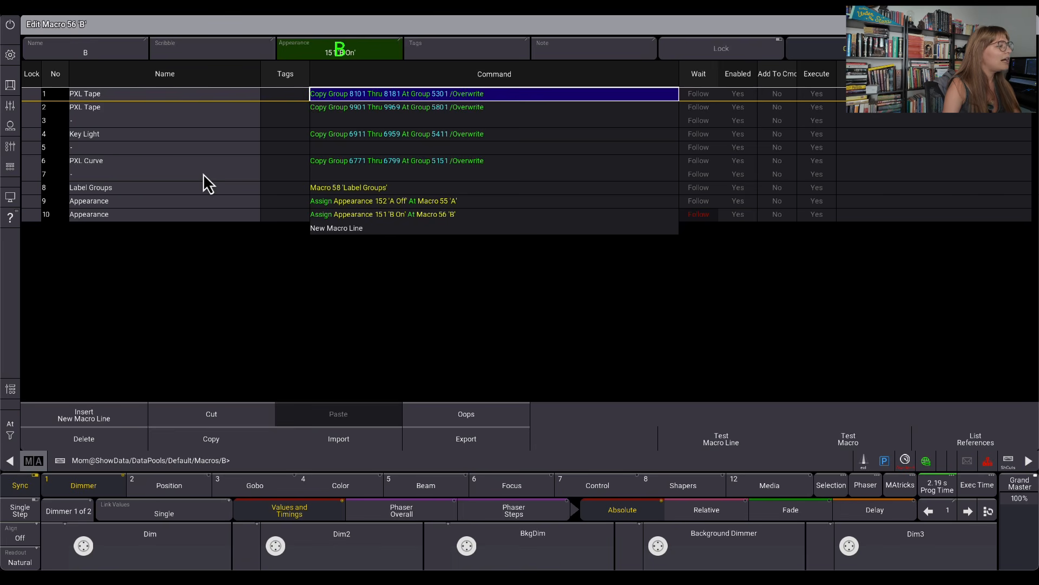
key(Escape)
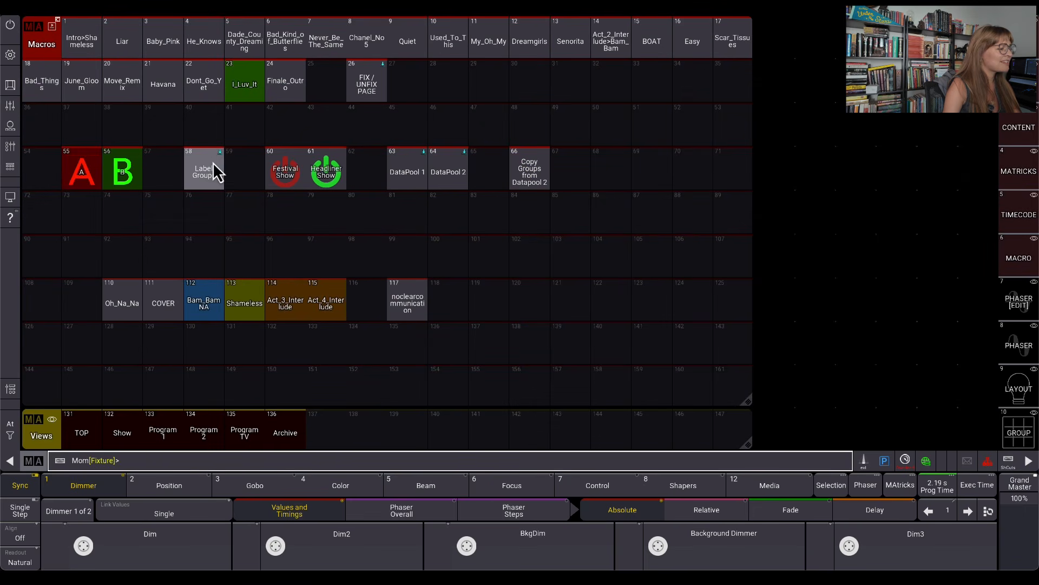
Return to the group view and examine the per-song groups in the Update Groups layout
click(1018, 433)
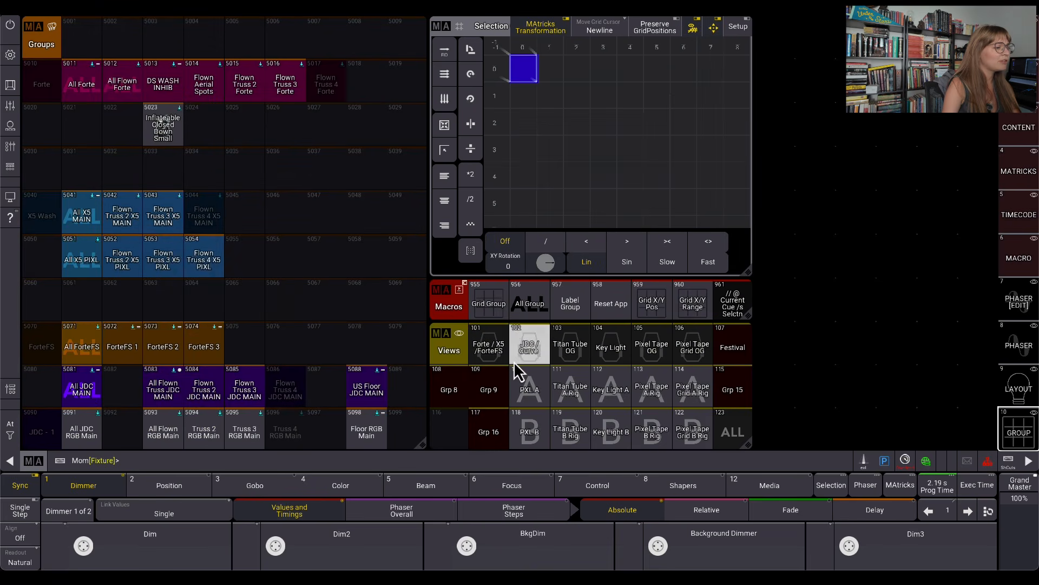
click(447, 404)
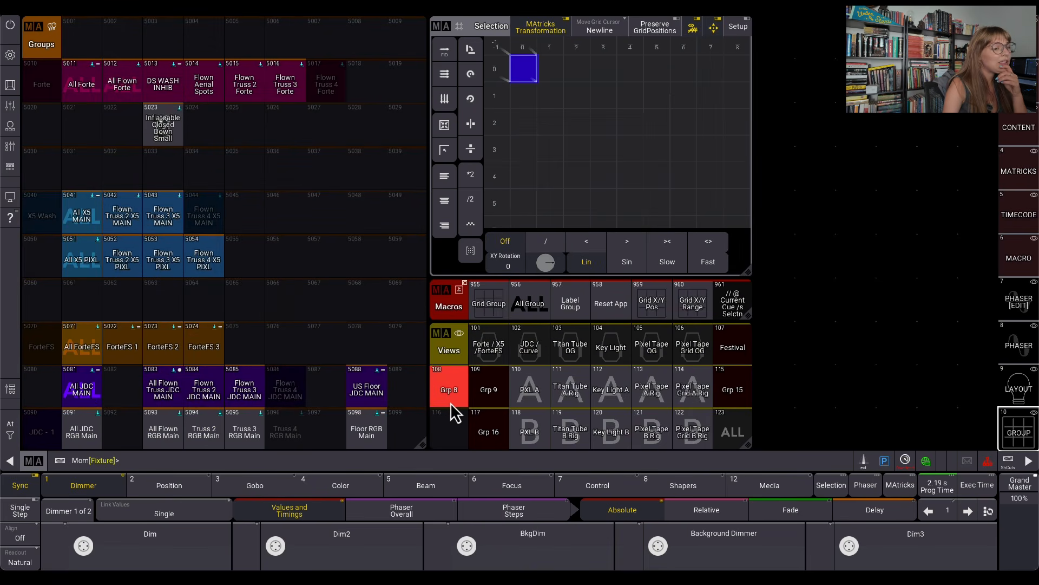
click(1029, 395)
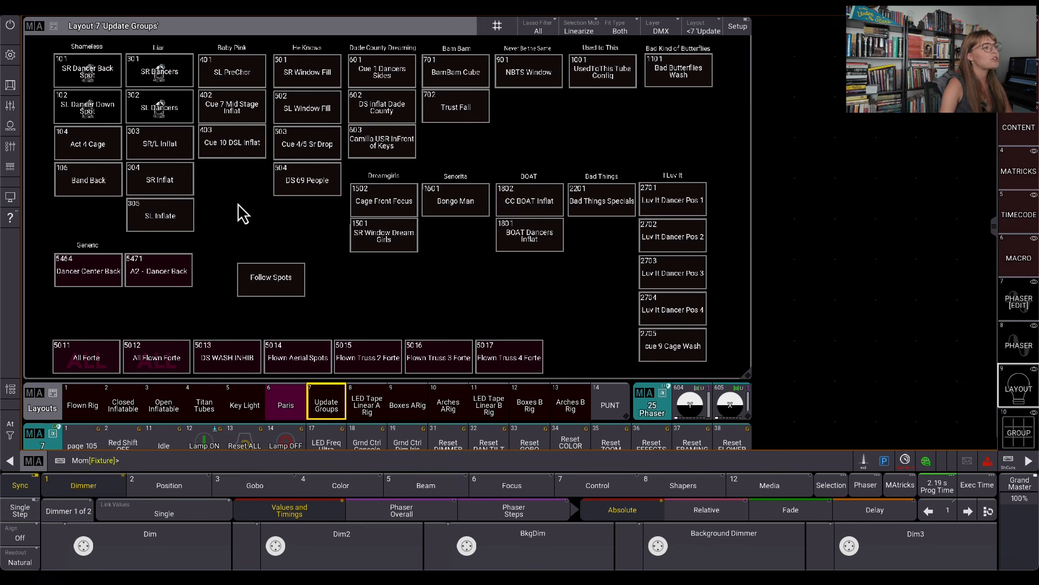
Show the I_Luv_It sequence sheet and widen its Name column so the full cue part names fit
click(1018, 122)
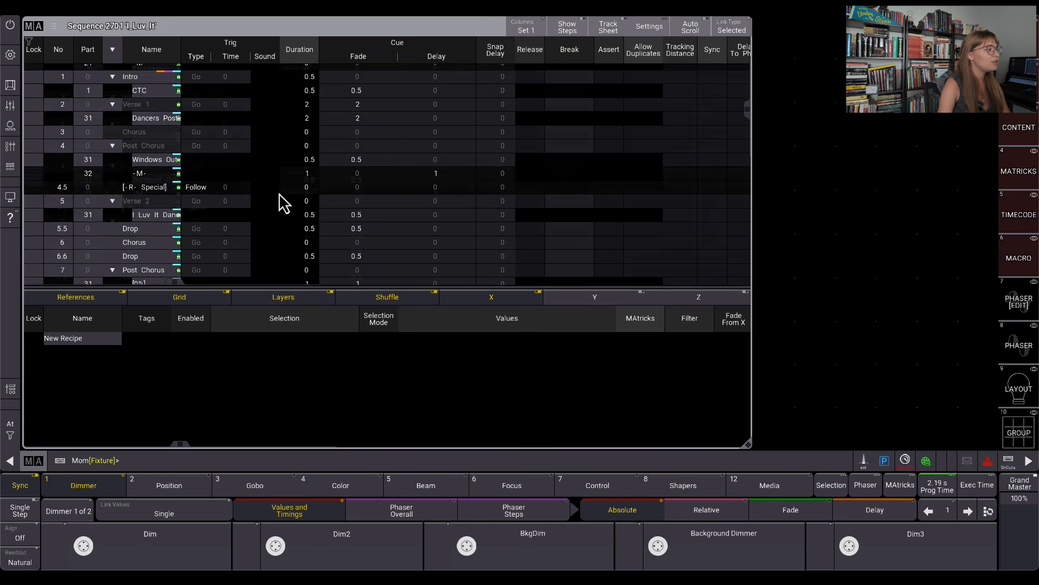
drag(180, 69, 313, 93)
scroll(335, 266, up, 1)
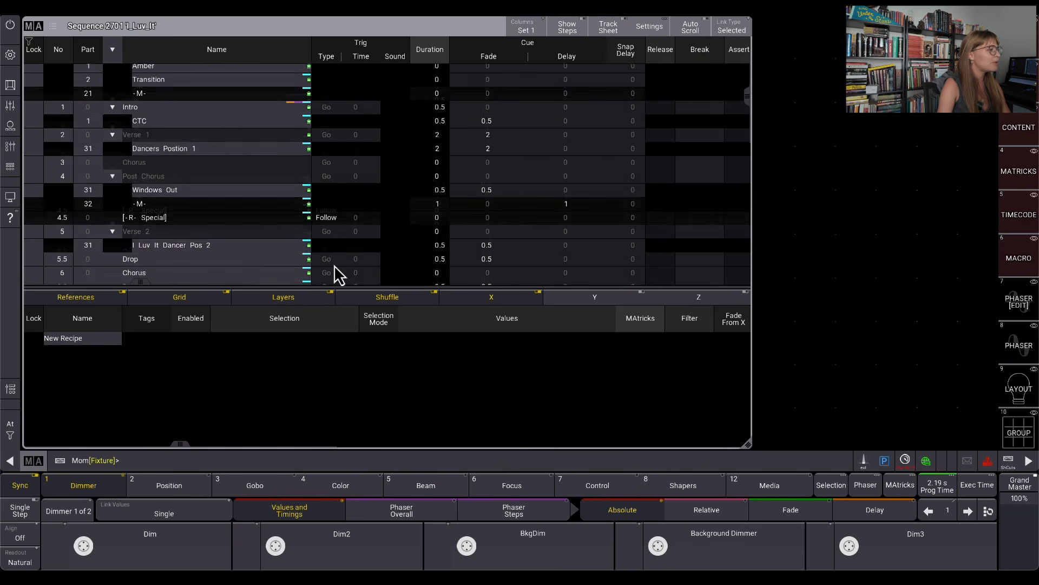
scroll(335, 274, up, 1)
Inspect the recipes of the I_Luv_It cue parts for dancer positions 1, 2 and 3
click(208, 167)
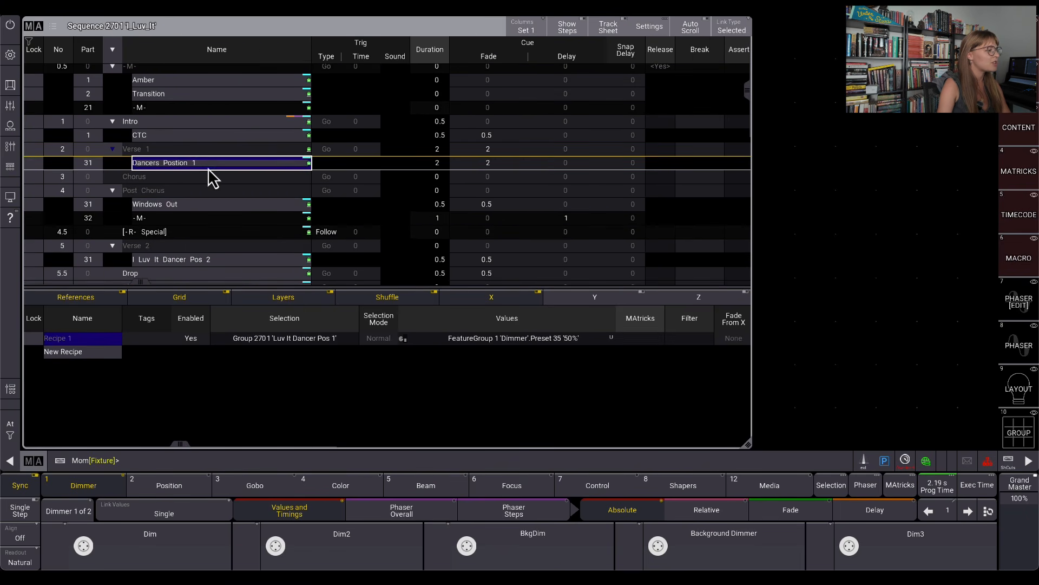
scroll(267, 276, down, 3)
click(265, 177)
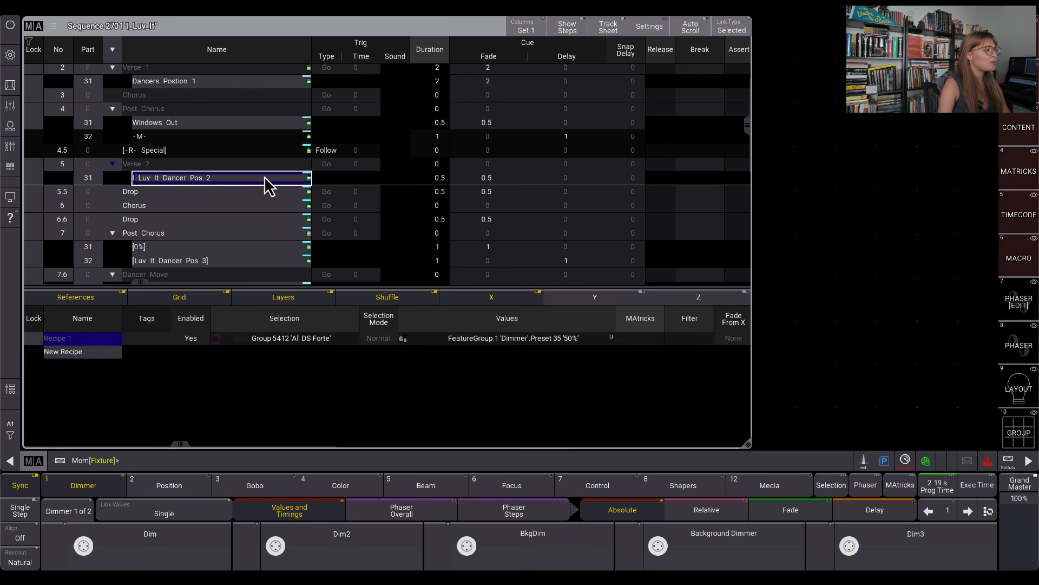
scroll(326, 249, down, 4)
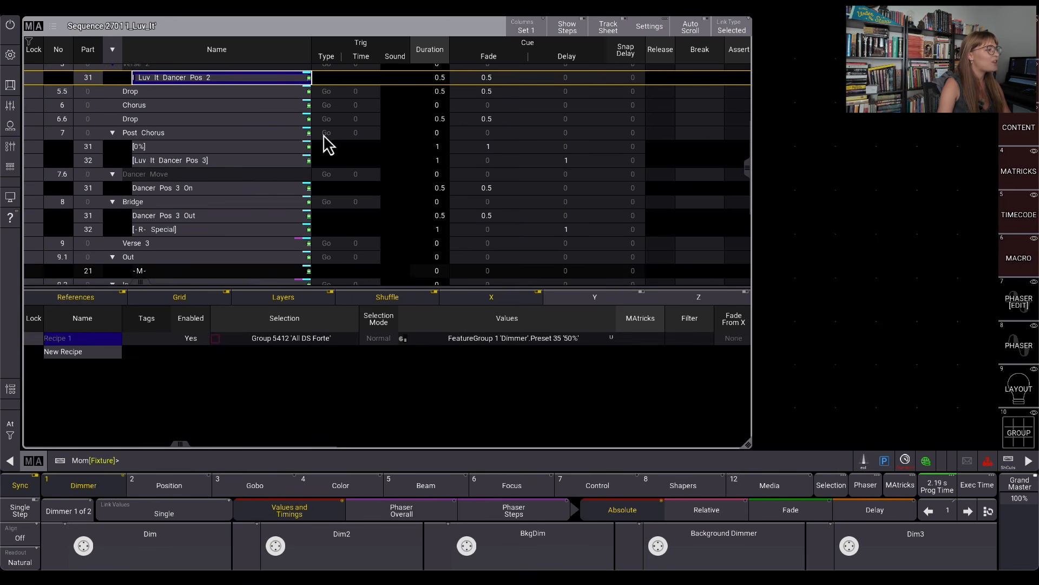
click(246, 162)
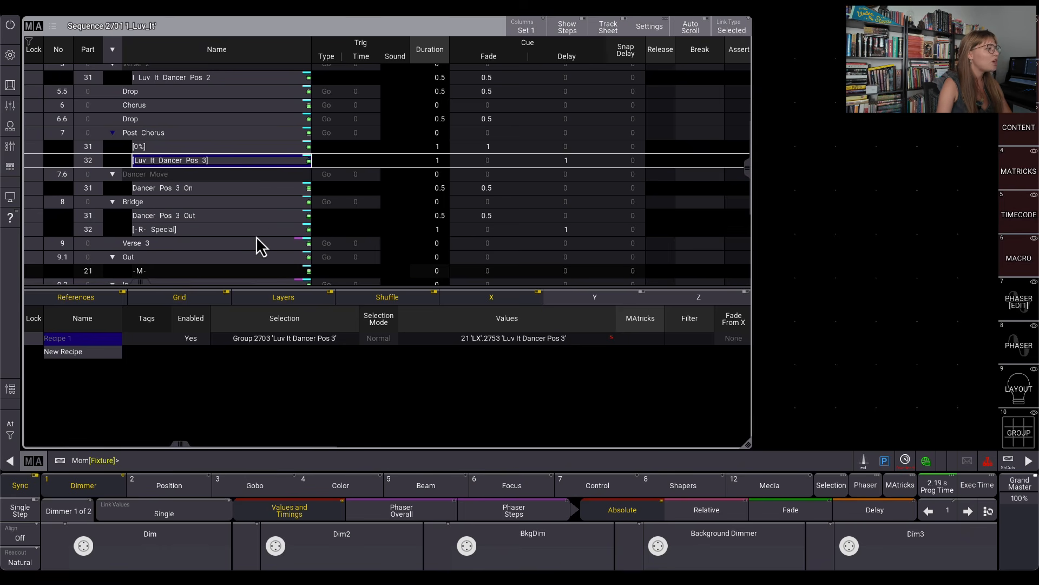
Inspect the recipes of Dancer Pos 3 Out and Dancer Pos 4 On, and look back over the cue list
scroll(258, 187, down, 2)
click(223, 160)
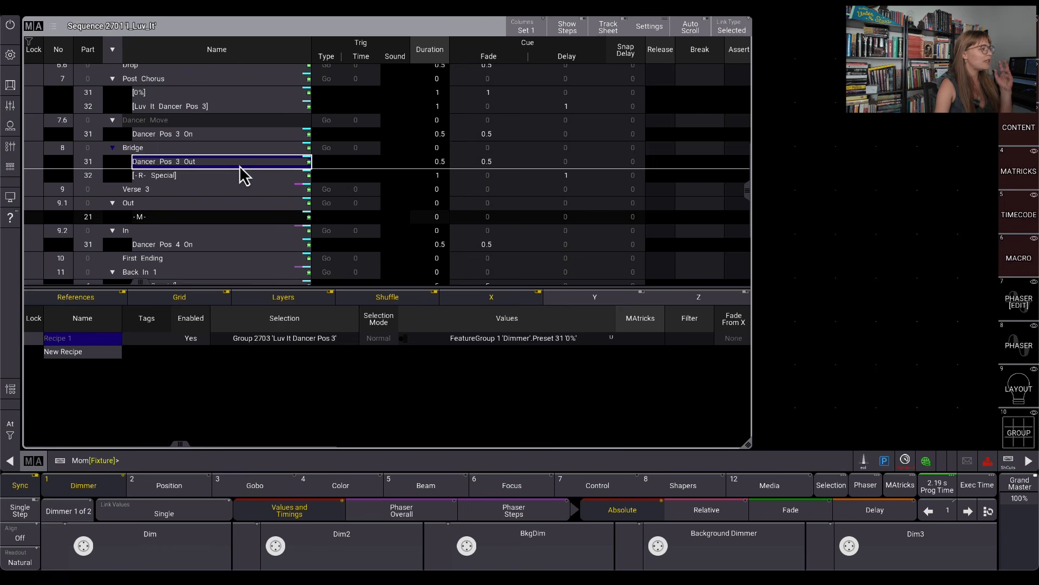
scroll(252, 179, down, 3)
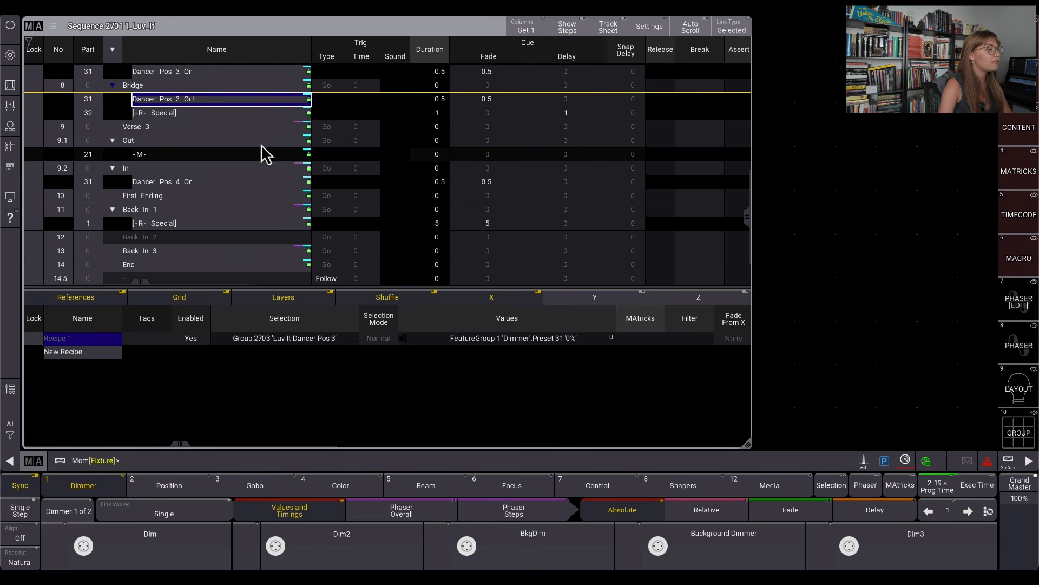
click(254, 183)
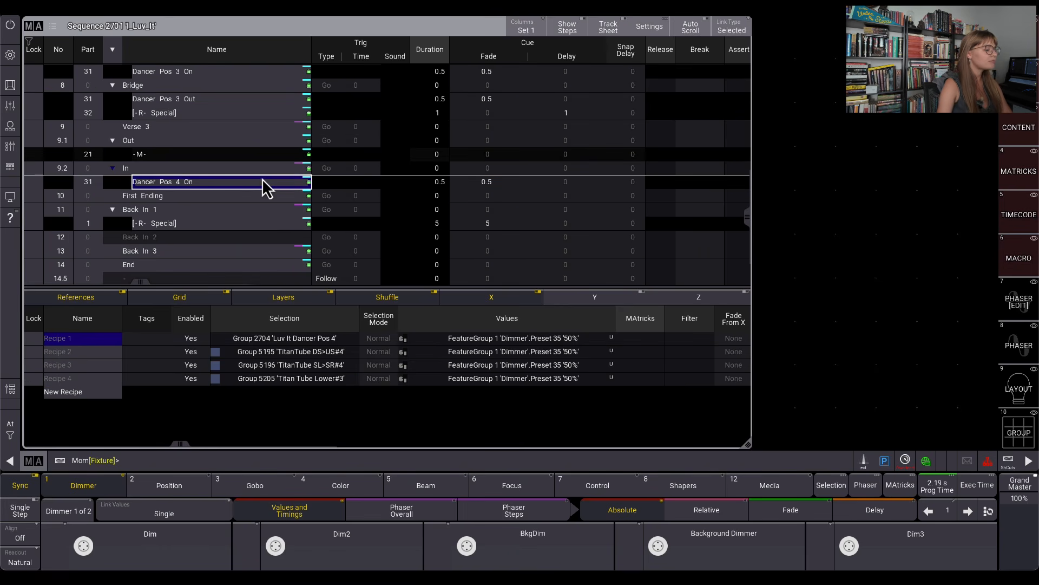
scroll(281, 184, down, 2)
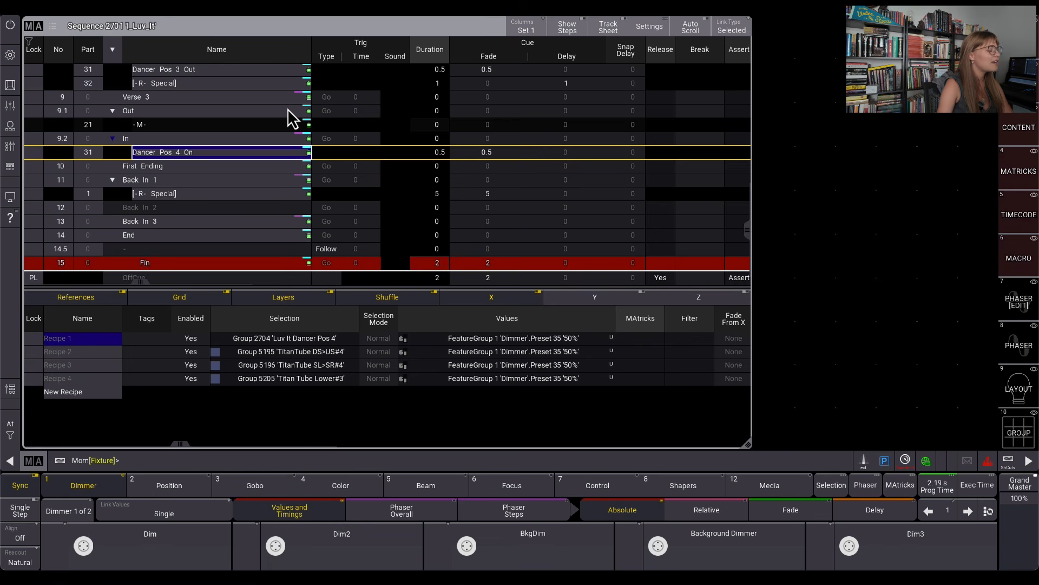
scroll(288, 108, up, 10)
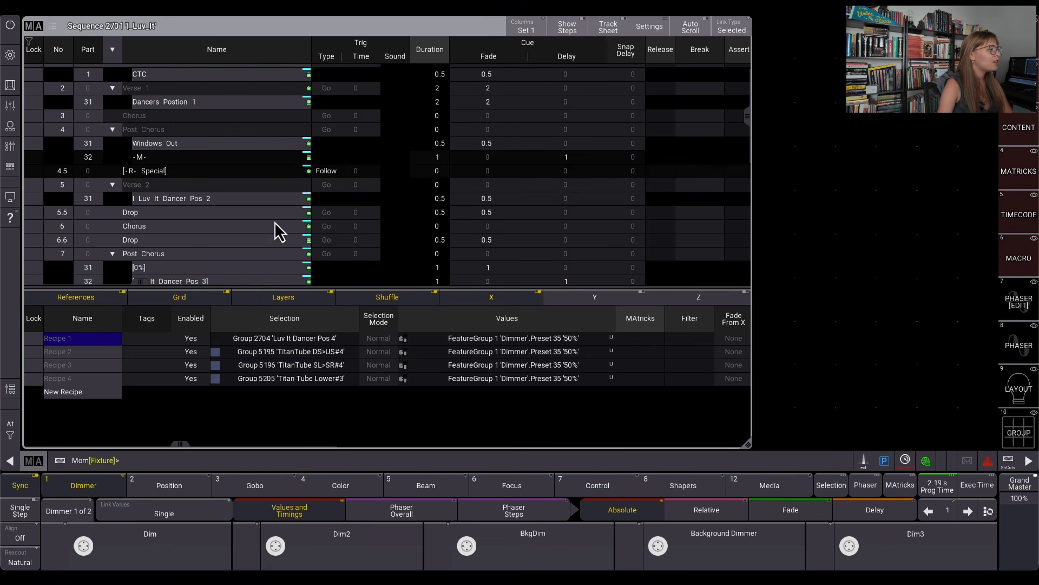
scroll(279, 217, up, 3)
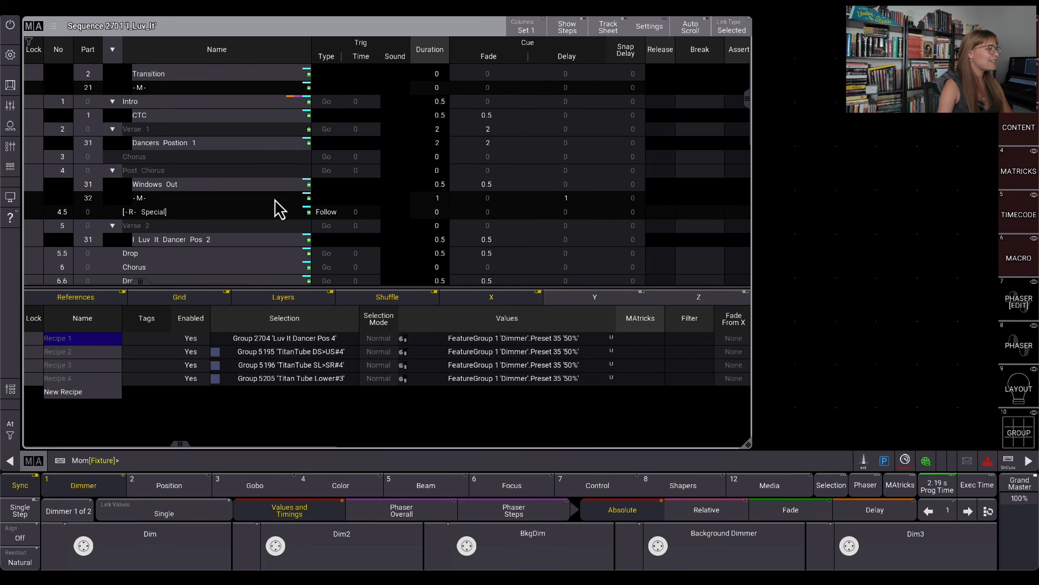
scroll(275, 222, up, 3)
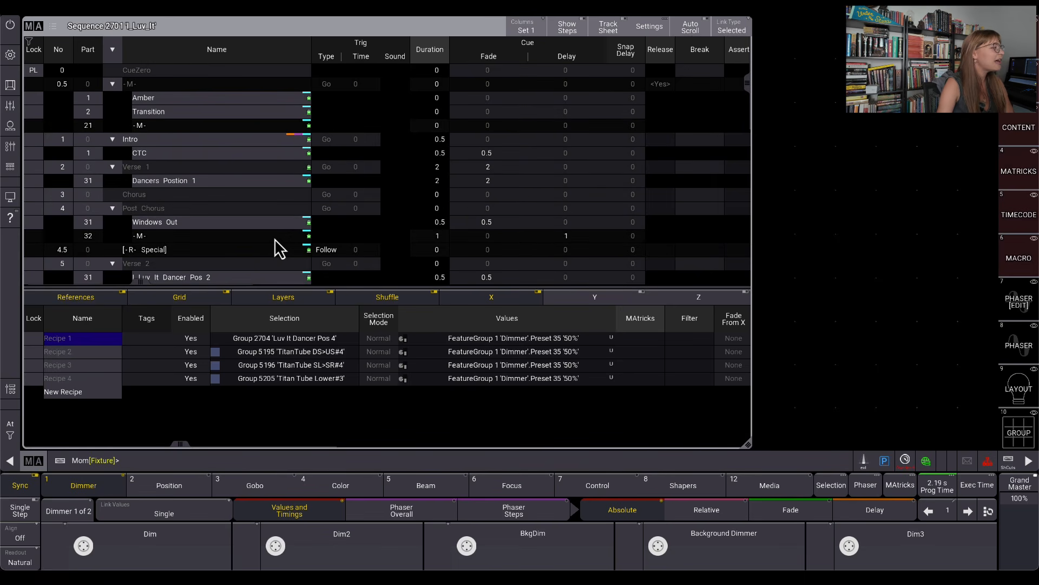
Load the Dont_Go_Yet song with its macro, show its sequence sheet and widen the Name column
click(1028, 261)
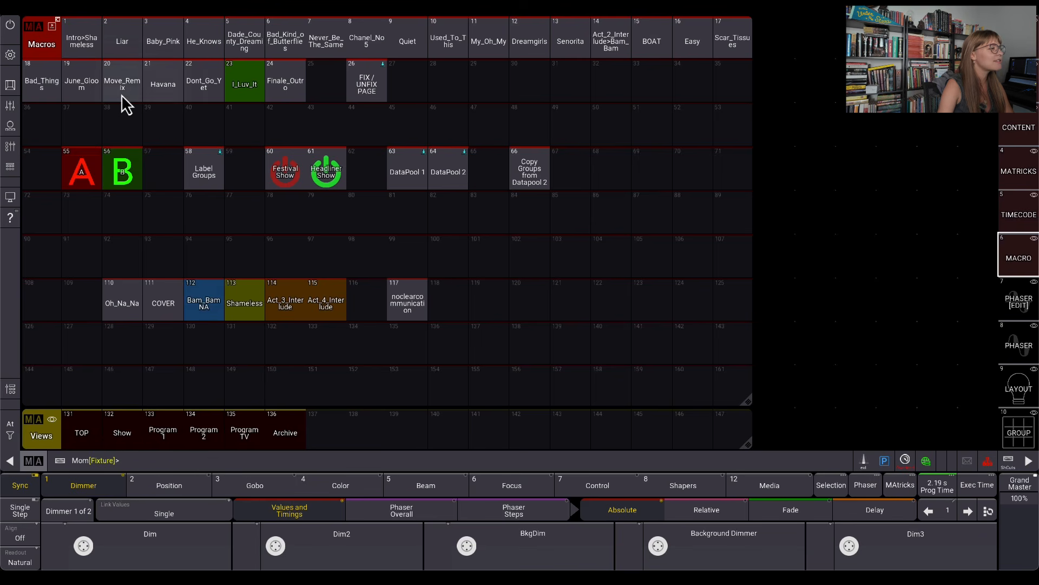
click(211, 99)
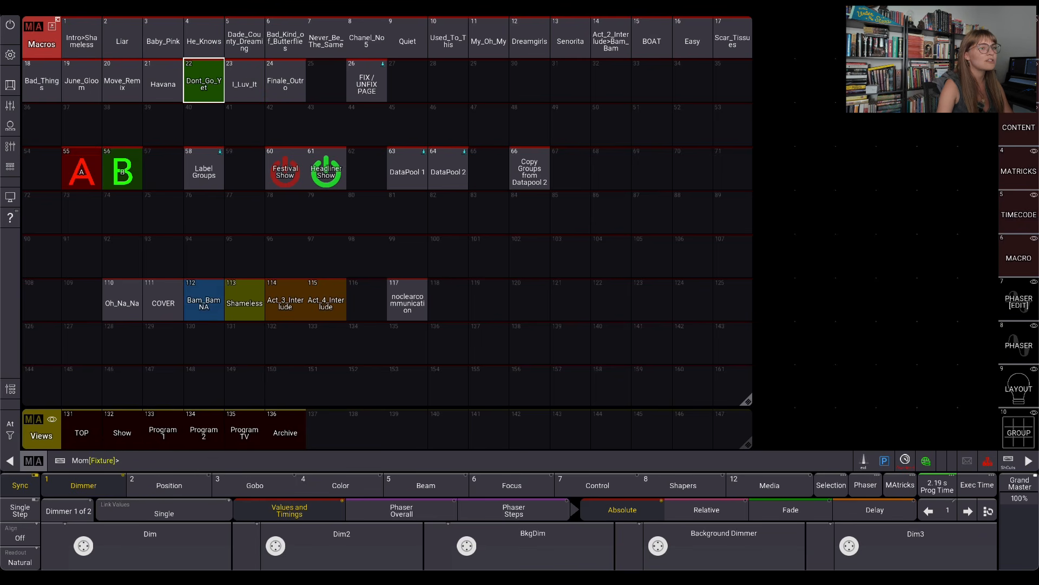
click(1027, 136)
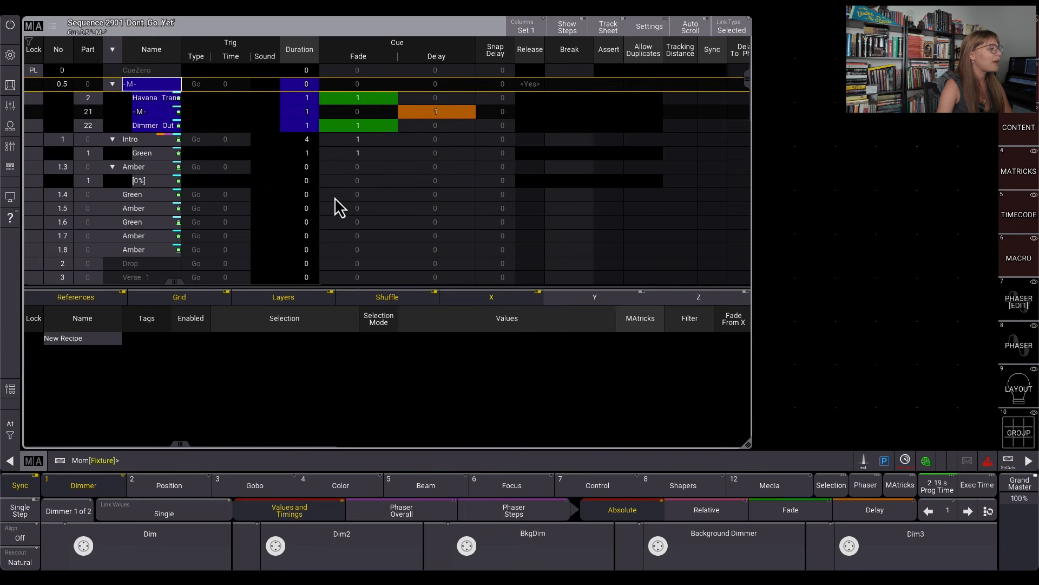
drag(180, 47, 320, 76)
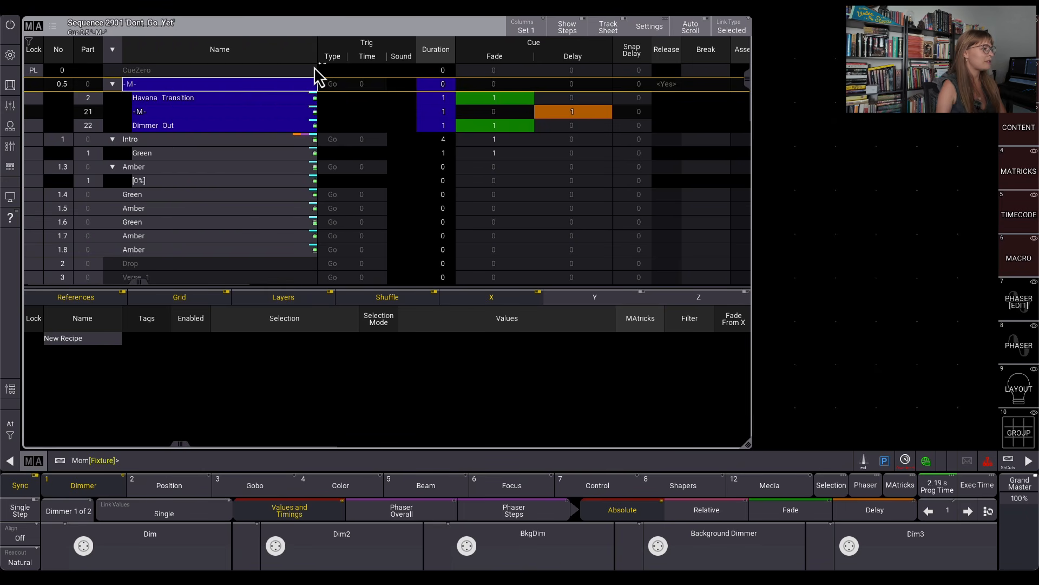
Inspect the recipes of the Intro cue's Green part and of the Amber cue 1.5 in Dont_Go_Yet
click(309, 181)
click(298, 157)
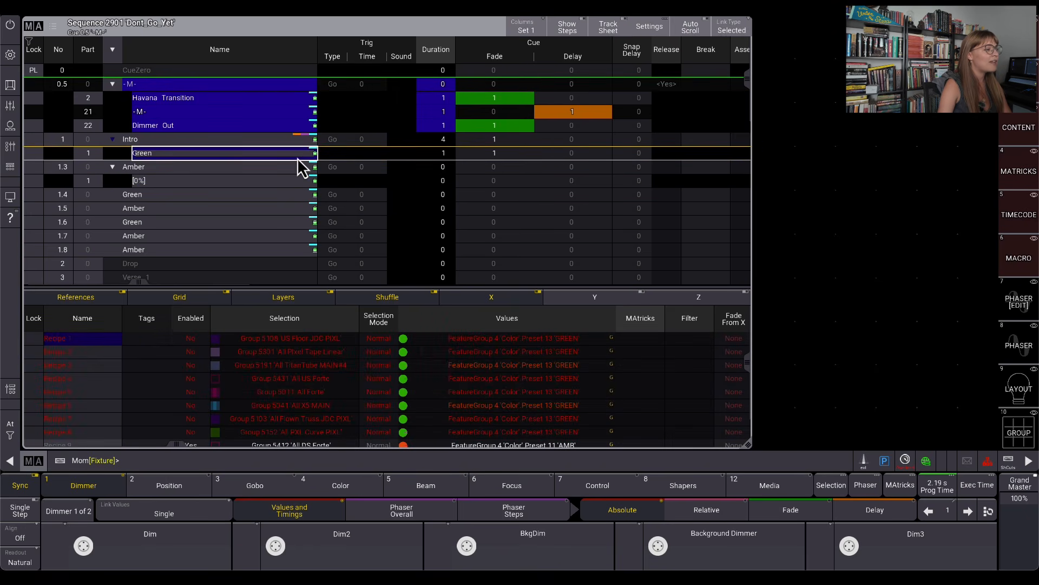
scroll(305, 202, down, 2)
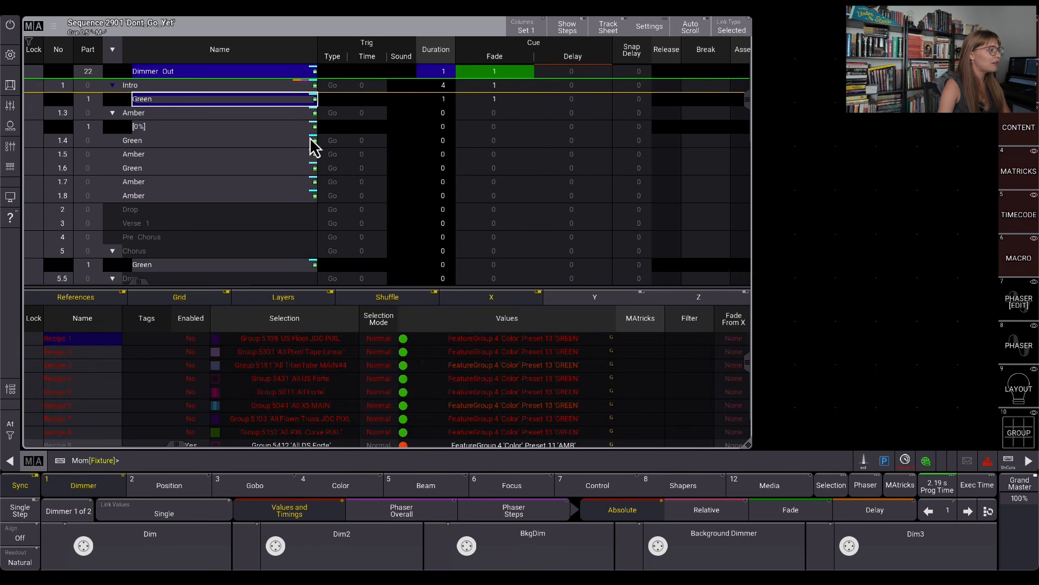
drag(399, 308, 404, 414)
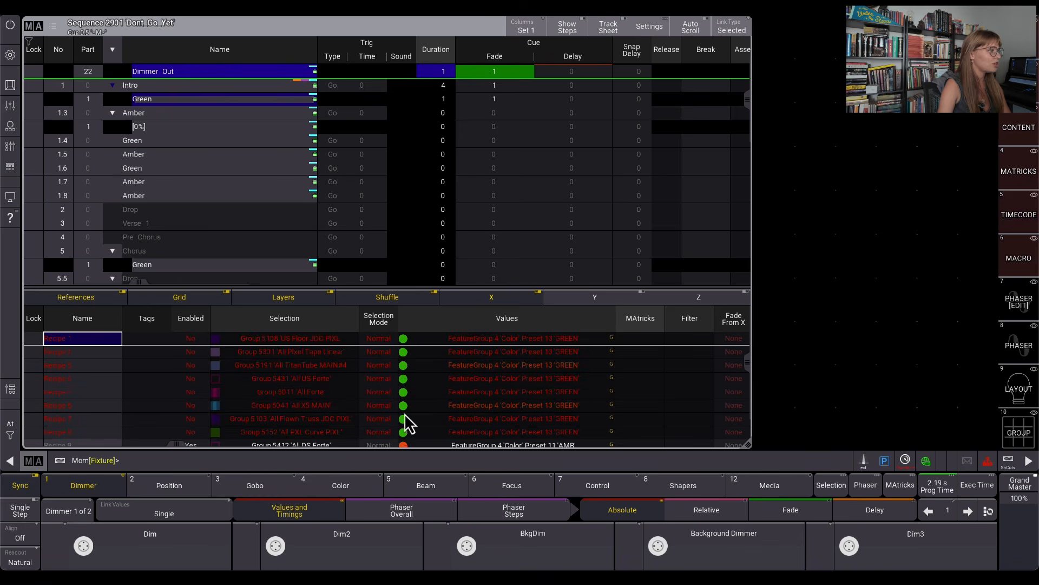
click(264, 140)
click(263, 152)
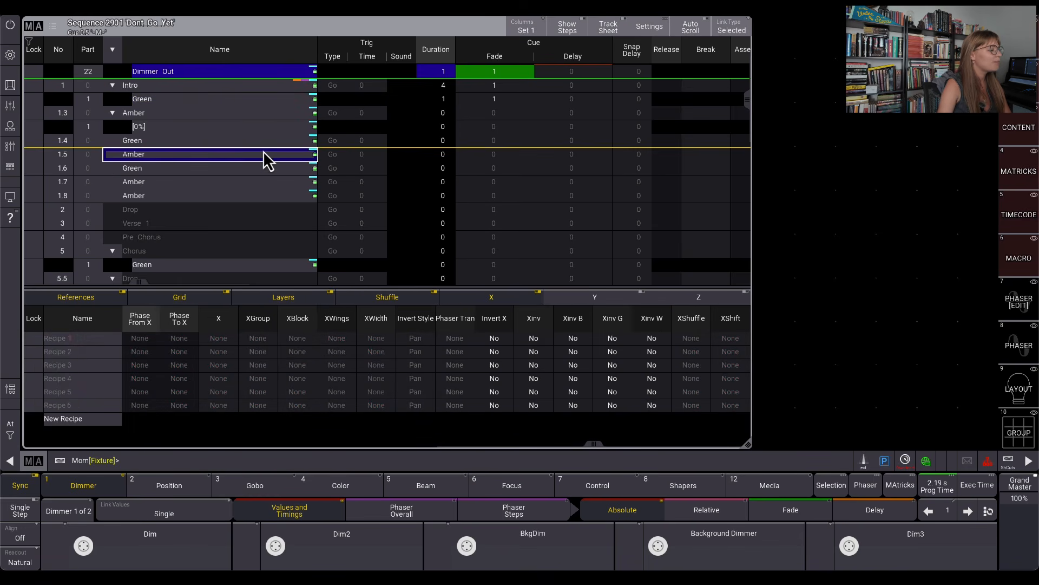
scroll(437, 372, left, 4)
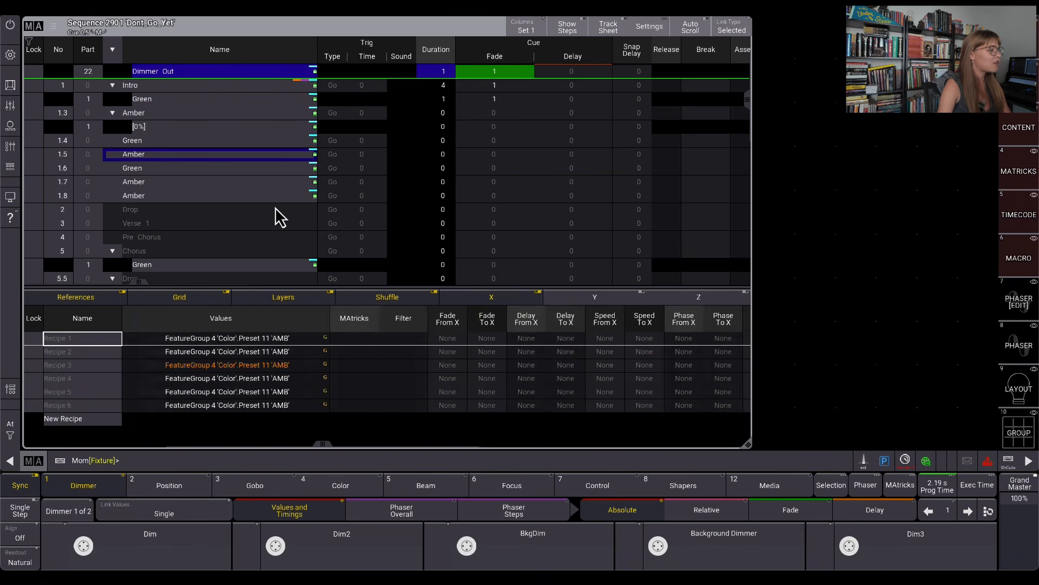
Inspect the recipes of the Chorus cue's Green part and the Amber part of cue 5.5 Drop, and look over the cue list
scroll(281, 206, down, 6)
scroll(286, 170, up, 3)
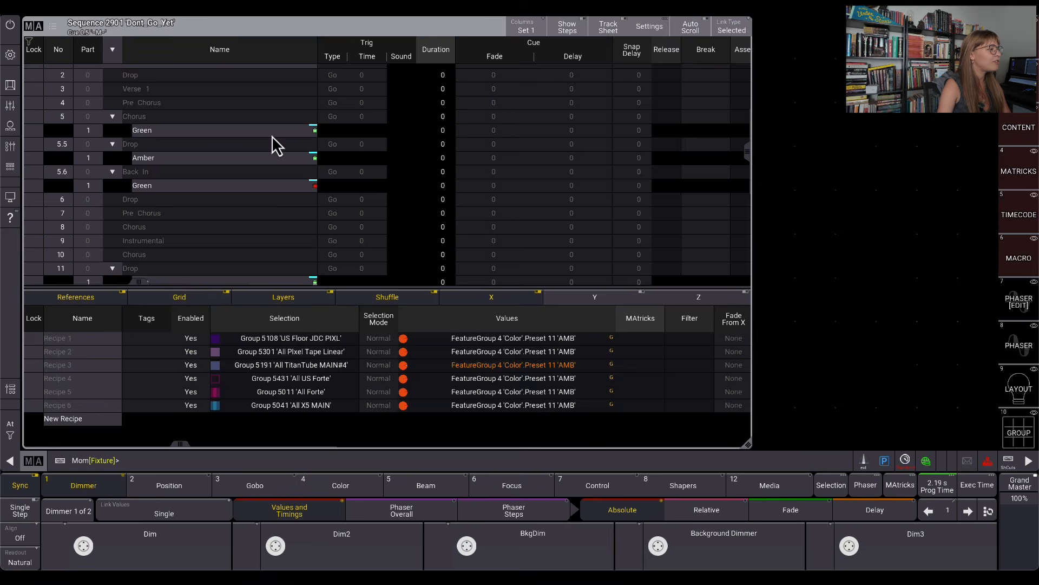
click(272, 136)
click(272, 160)
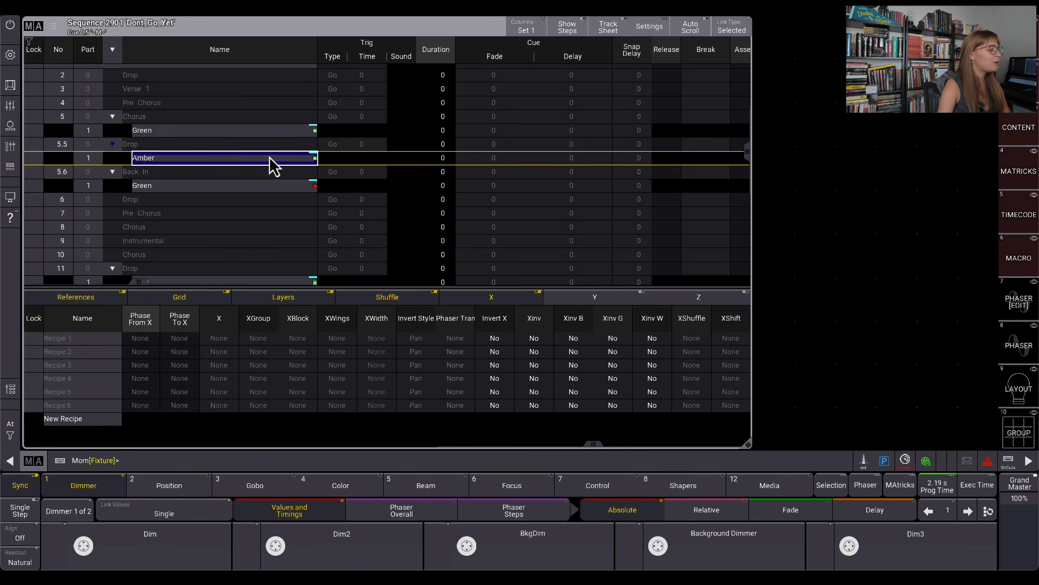
scroll(421, 356, left, 5)
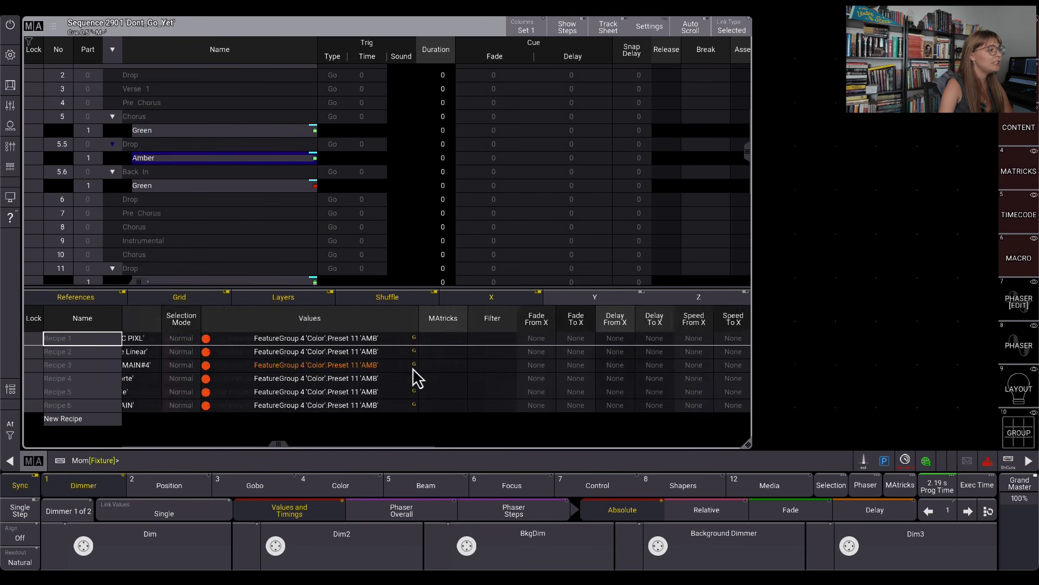
scroll(287, 204, down, 5)
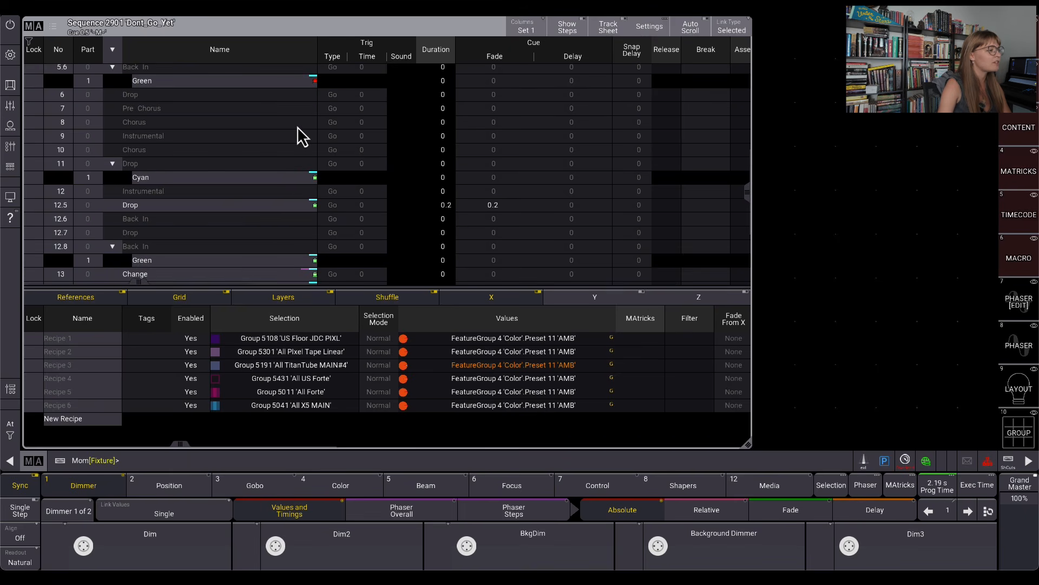
scroll(301, 162, up, 12)
Load the Baby_Pink song with its macro, show its sequence sheet and widen the Name column
click(1011, 266)
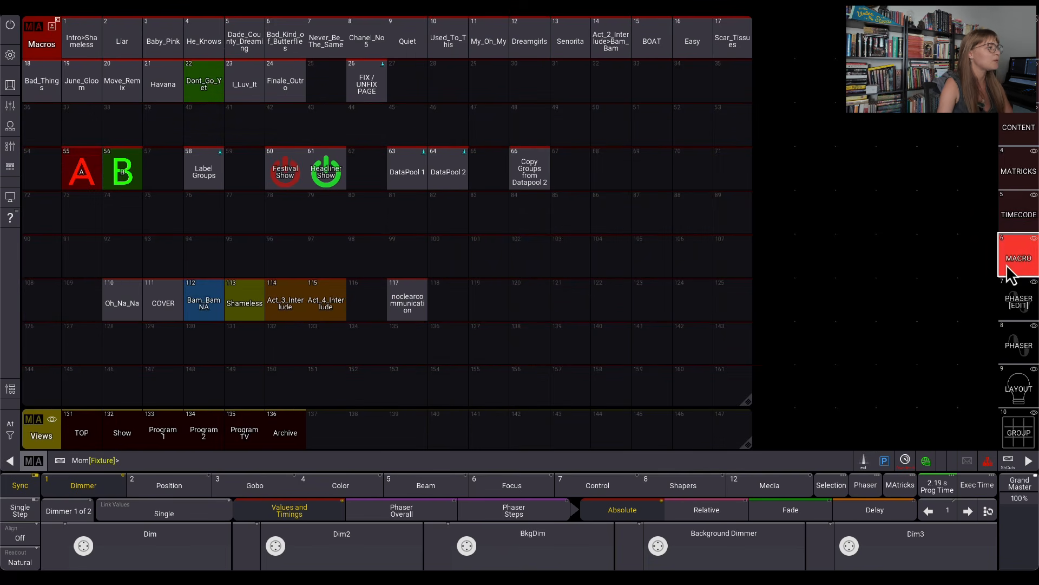
click(162, 43)
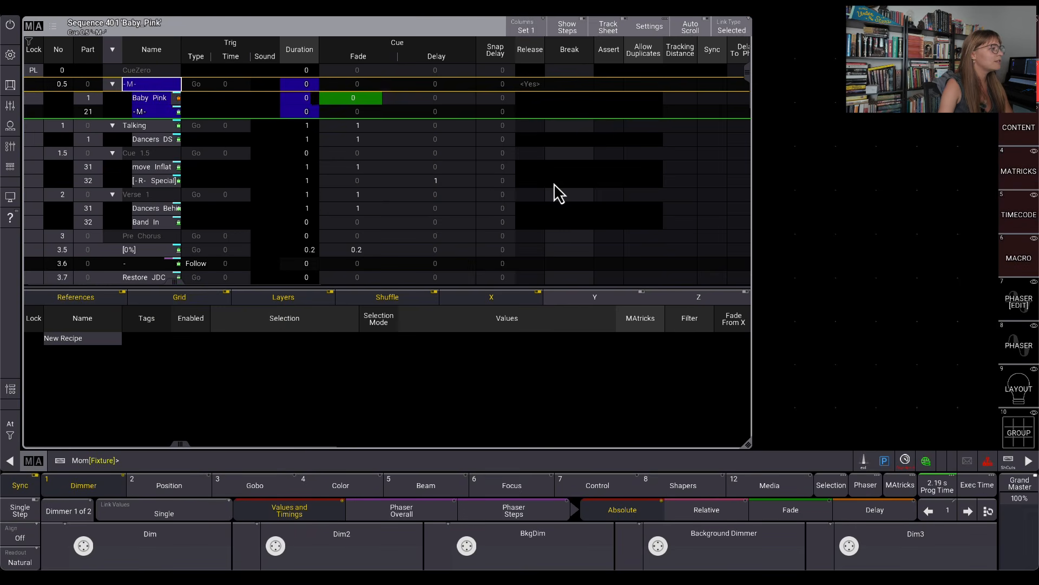
drag(183, 69, 332, 251)
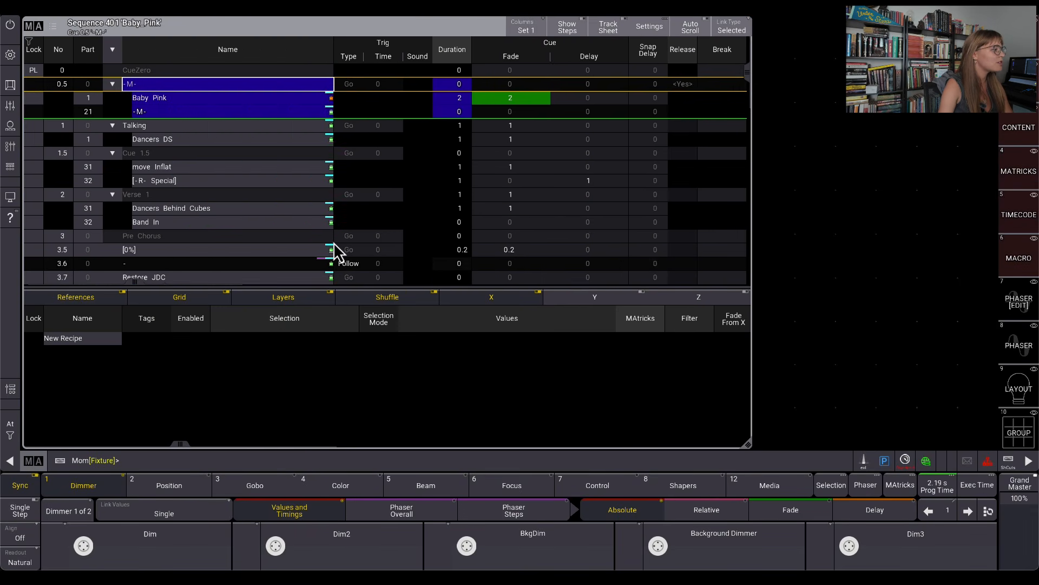
Inspect the colour recipes of the Pink part in cue 4 Chorus and the Baby Pink part in cue 5 Verse 2
scroll(348, 220, down, 3)
scroll(364, 200, down, 3)
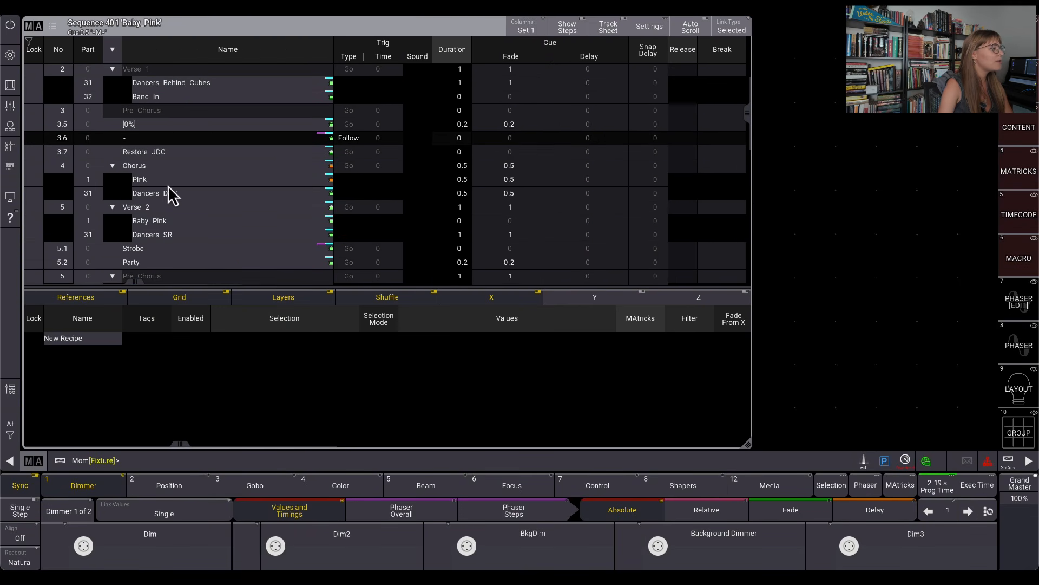
click(166, 183)
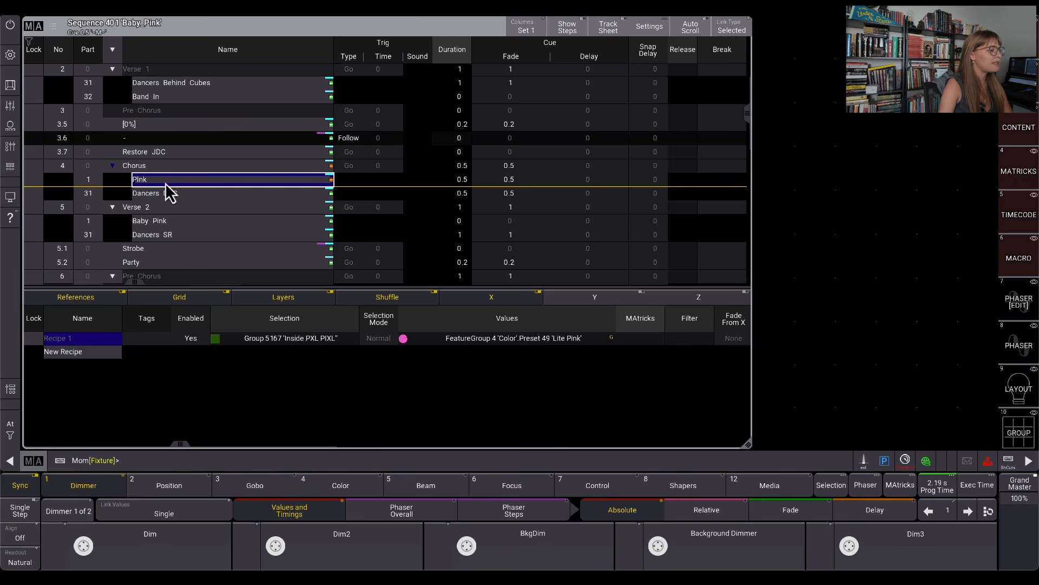
scroll(189, 162, down, 3)
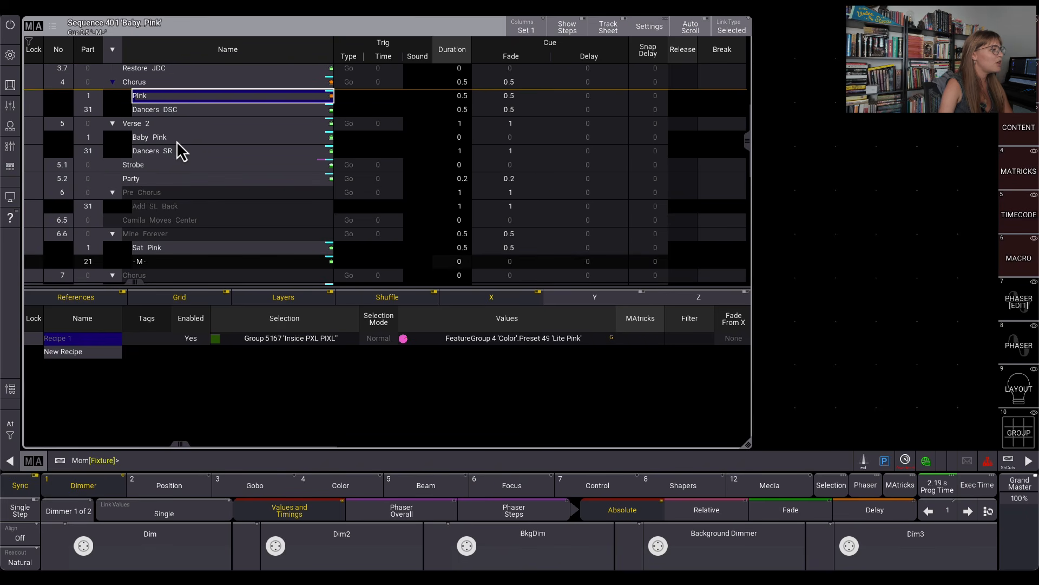
click(177, 142)
Compare the colour recipes of the Sat Pink part in cue 6.6, the Pink part in cue 7 and the Baby Pink part in cue 9
scroll(203, 157, down, 3)
click(195, 180)
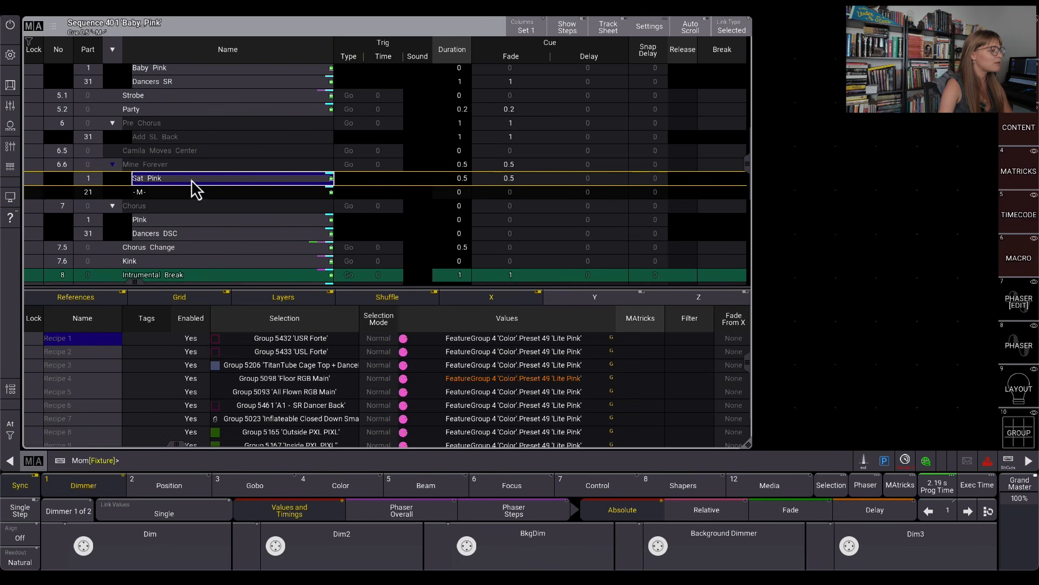
scroll(248, 190, down, 3)
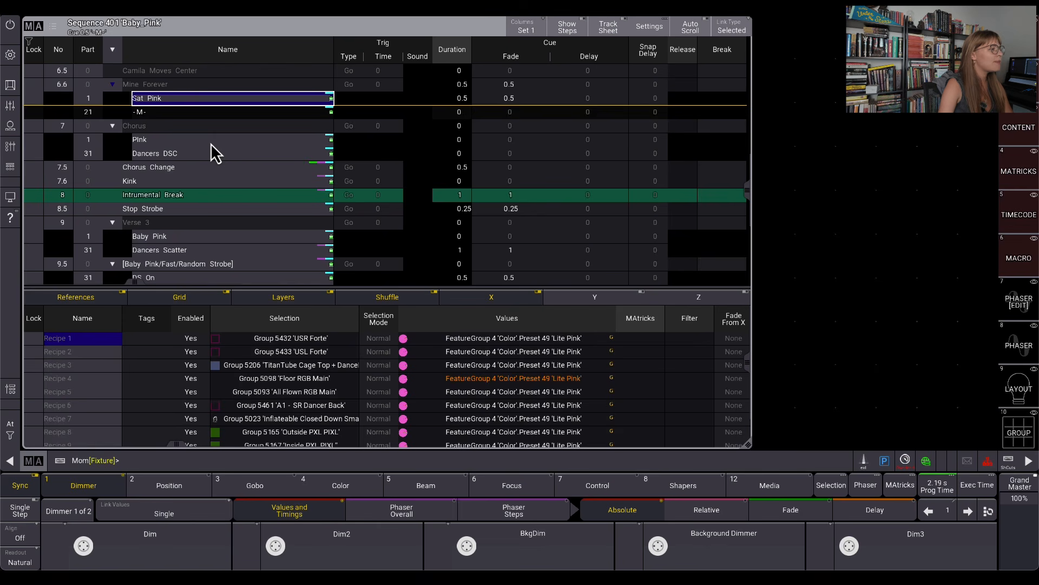
click(215, 139)
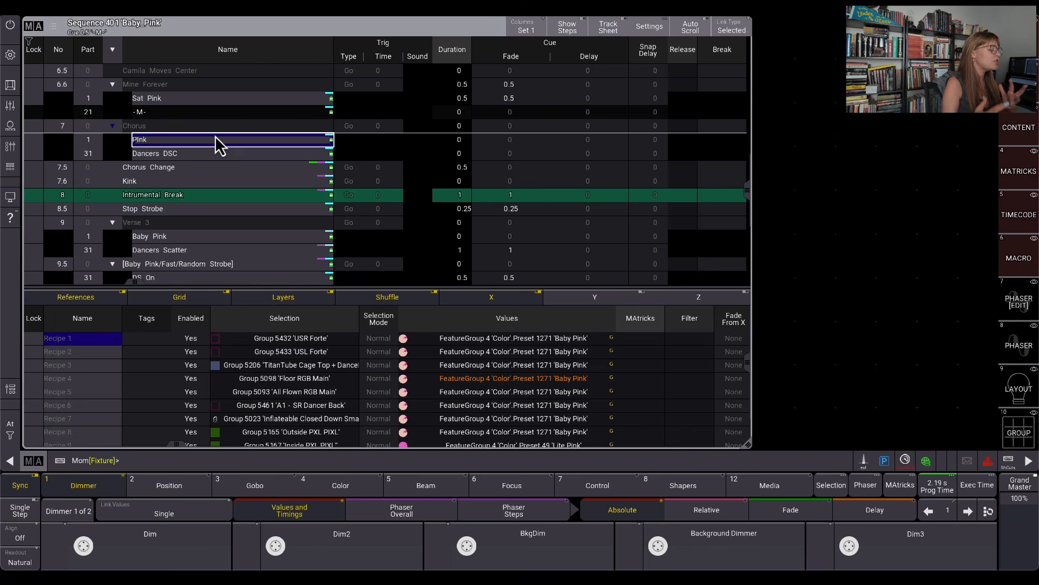
click(193, 242)
scroll(195, 246, down, 5)
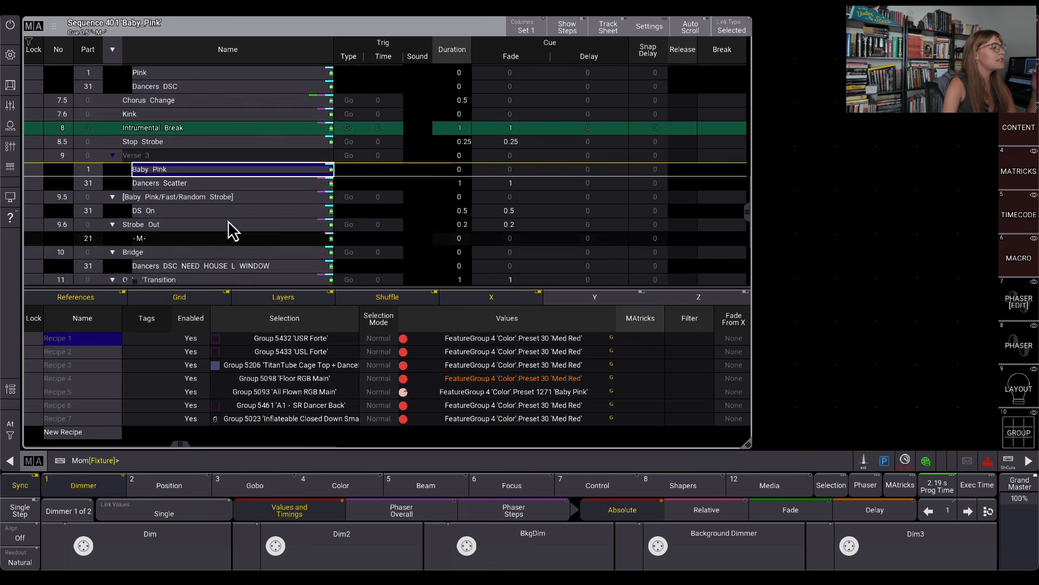
Return to the start of the cue list and review all recipes of the -M- part 21 in cue 0.5
scroll(228, 227, up, 5)
scroll(231, 173, up, 5)
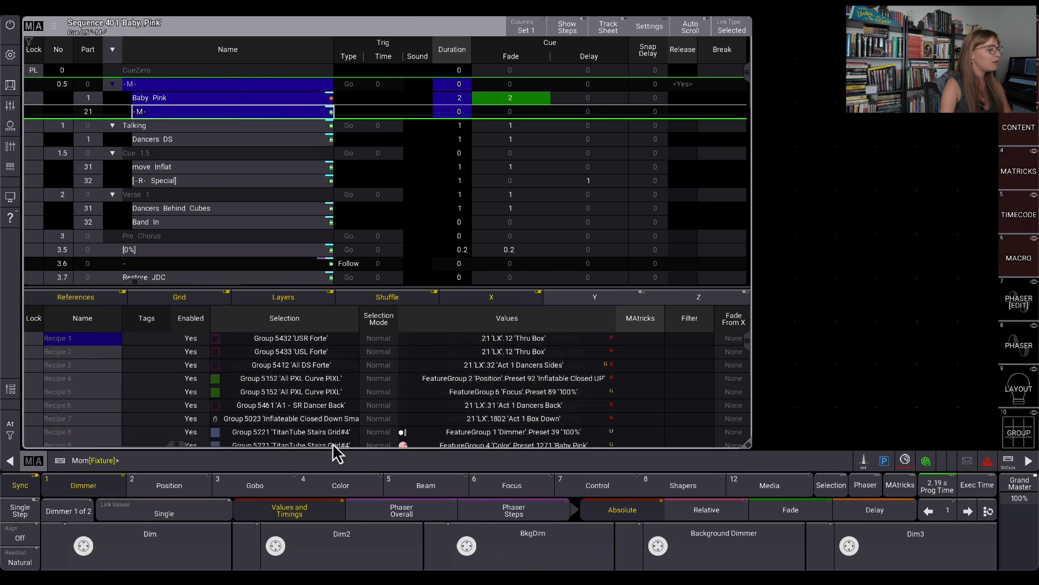
scroll(365, 352, down, 3)
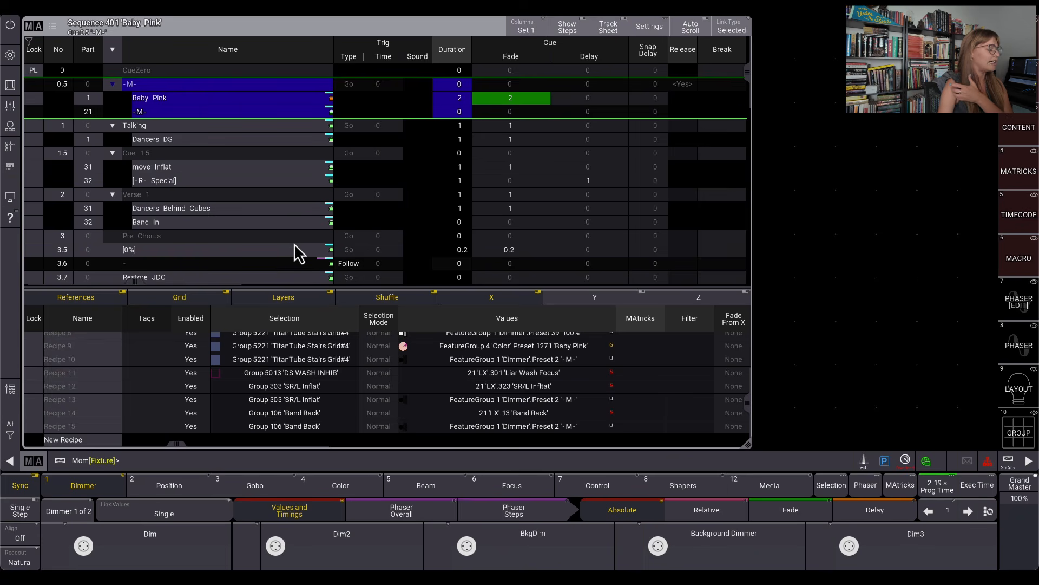
Inspect the recipe of the Band In part in the Verse 1 cue, including its selection and values
scroll(294, 247, down, 3)
click(295, 174)
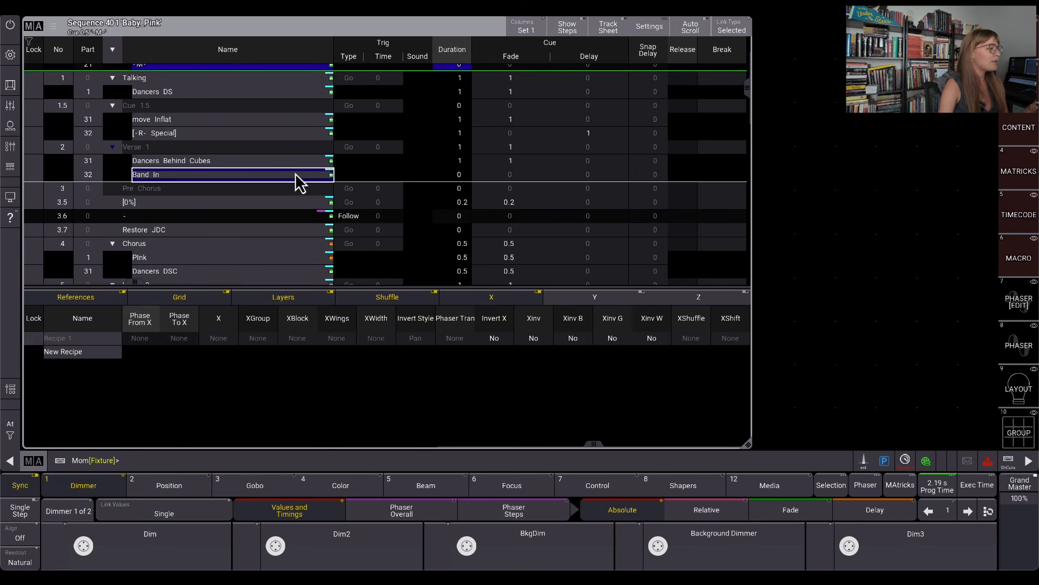
drag(280, 365, 467, 353)
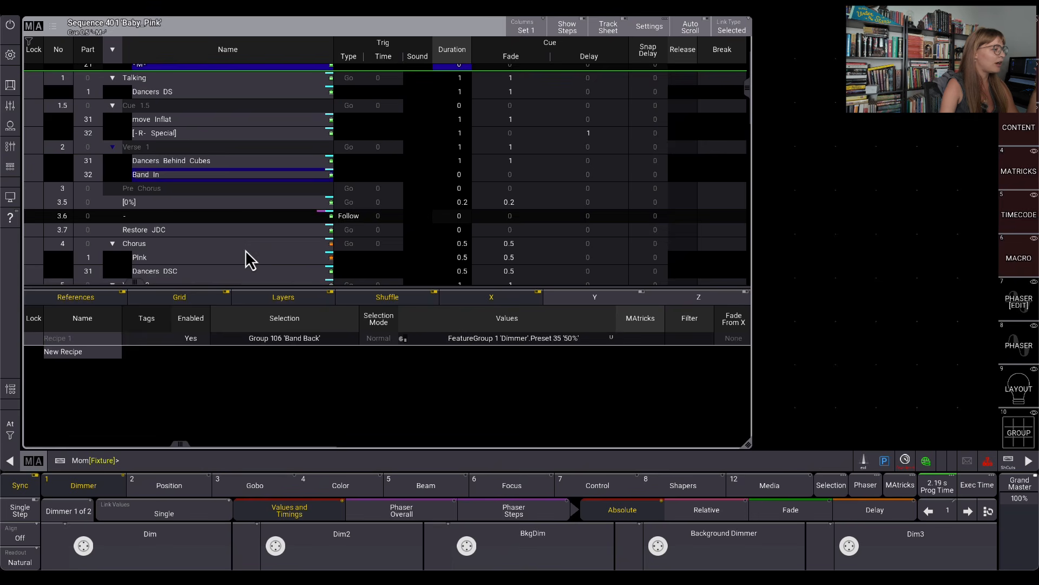
Inspect the recipes of the Restore JDC cue, the Chorus cue 4 with its Pink part, and the Verse 2 cue
drag(247, 249, 249, 175)
drag(249, 246, 254, 207)
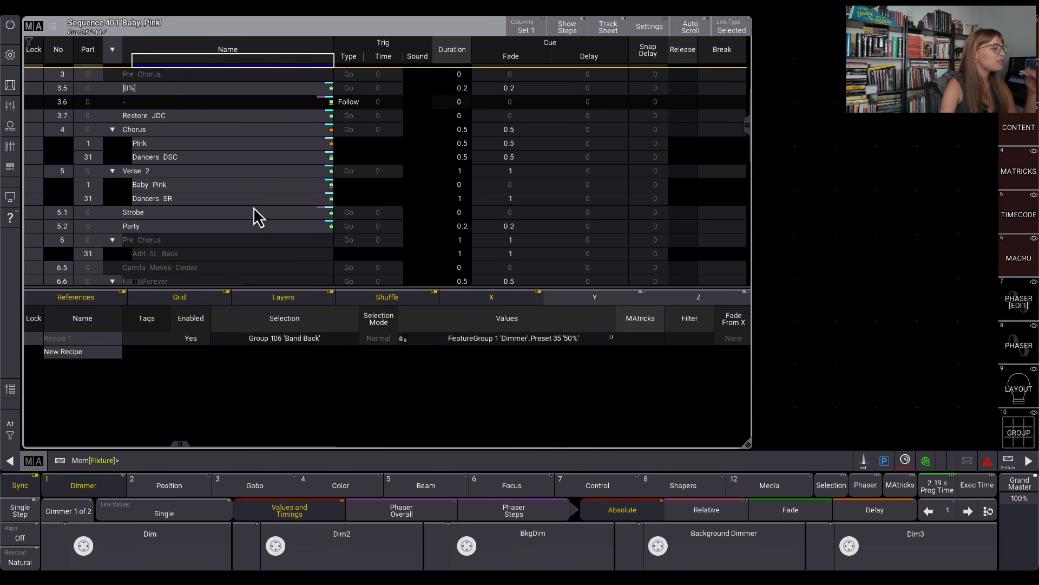
click(220, 118)
click(221, 130)
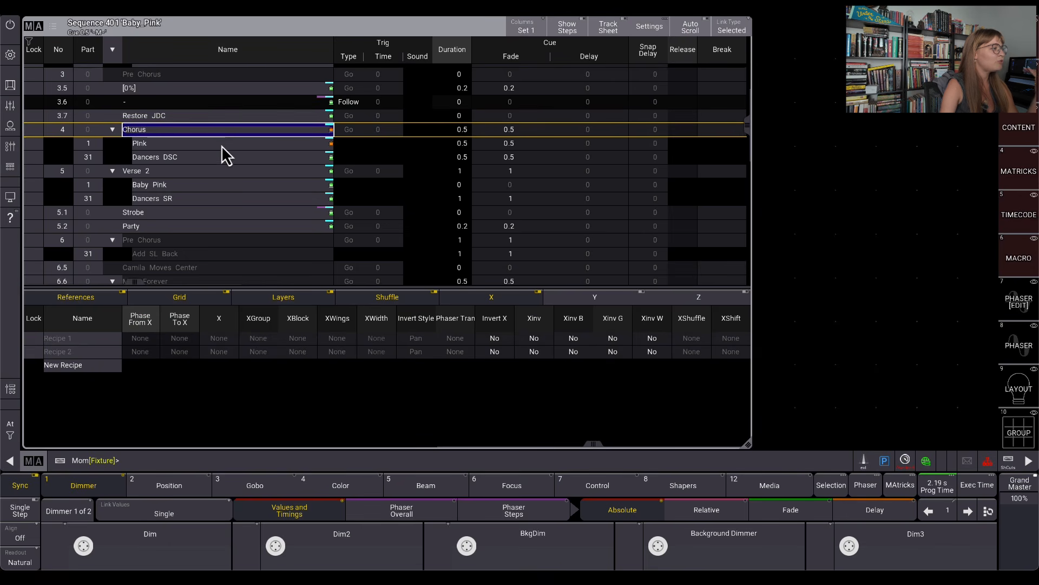
click(221, 143)
click(222, 172)
click(210, 410)
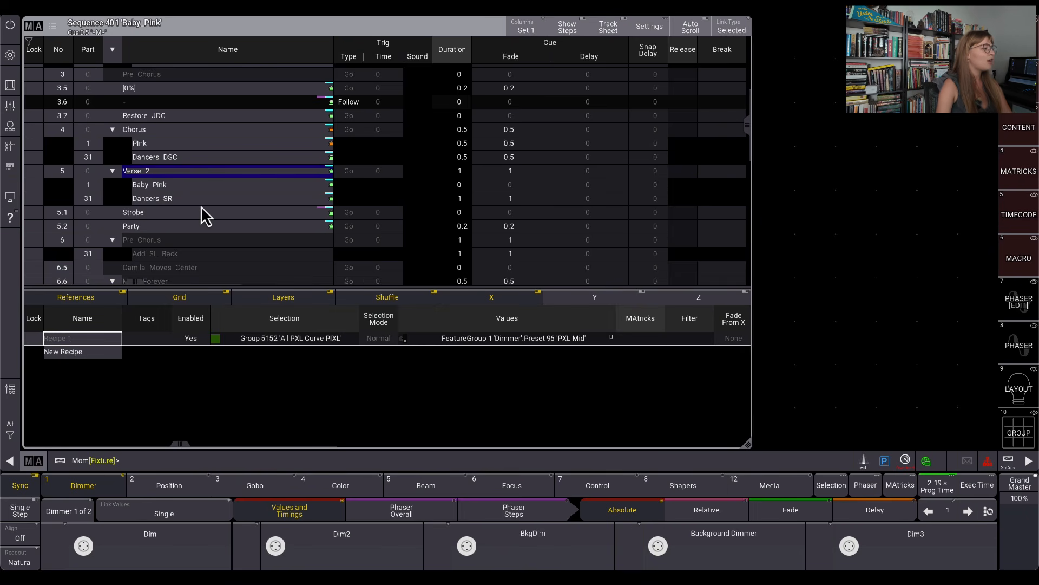
Show the recipes of cue 8 Intrumental Break and widen the recipe sheet's Values column
scroll(216, 190, down, 5)
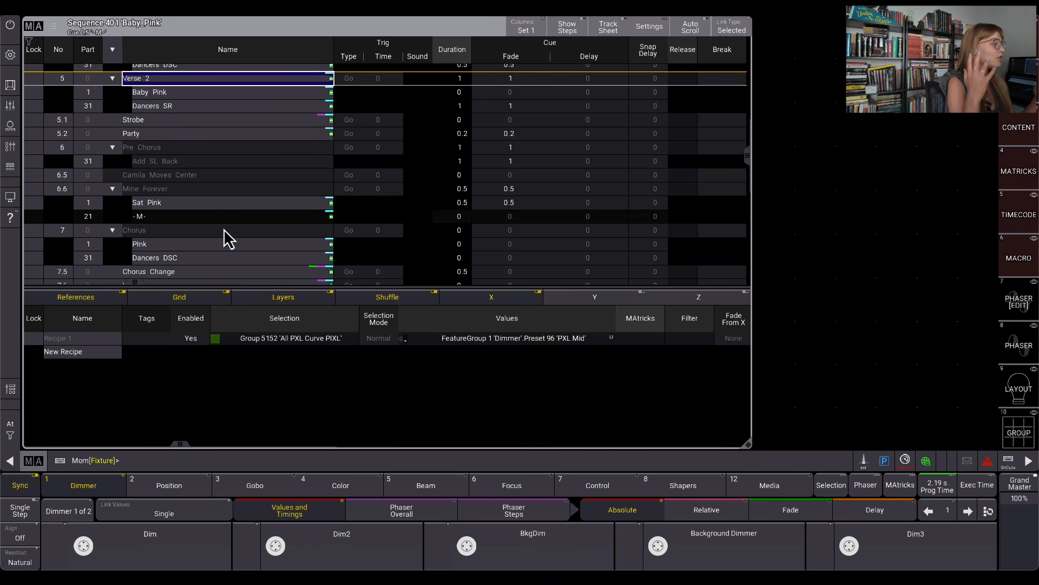
scroll(249, 179, down, 5)
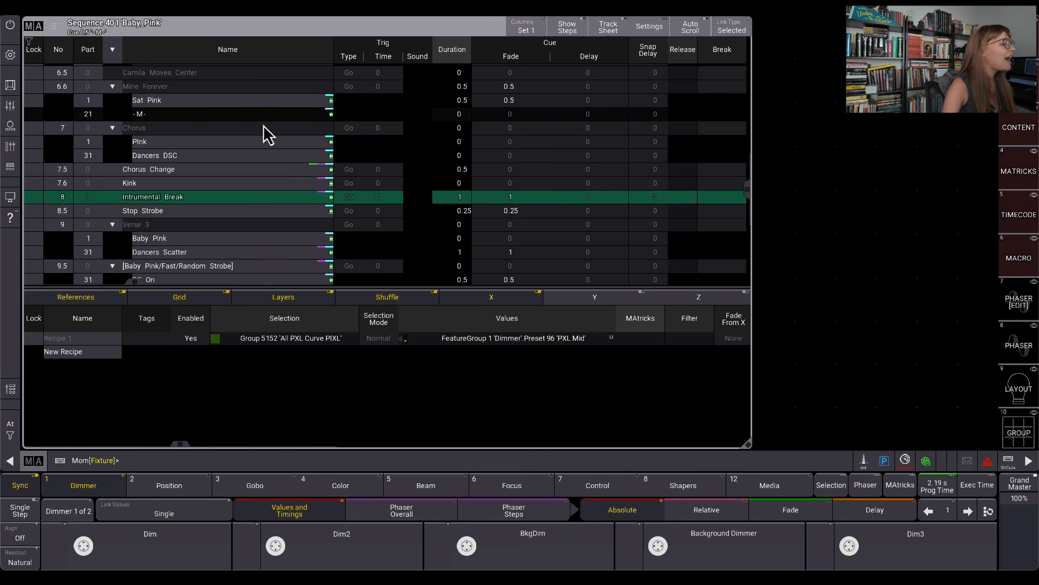
click(258, 197)
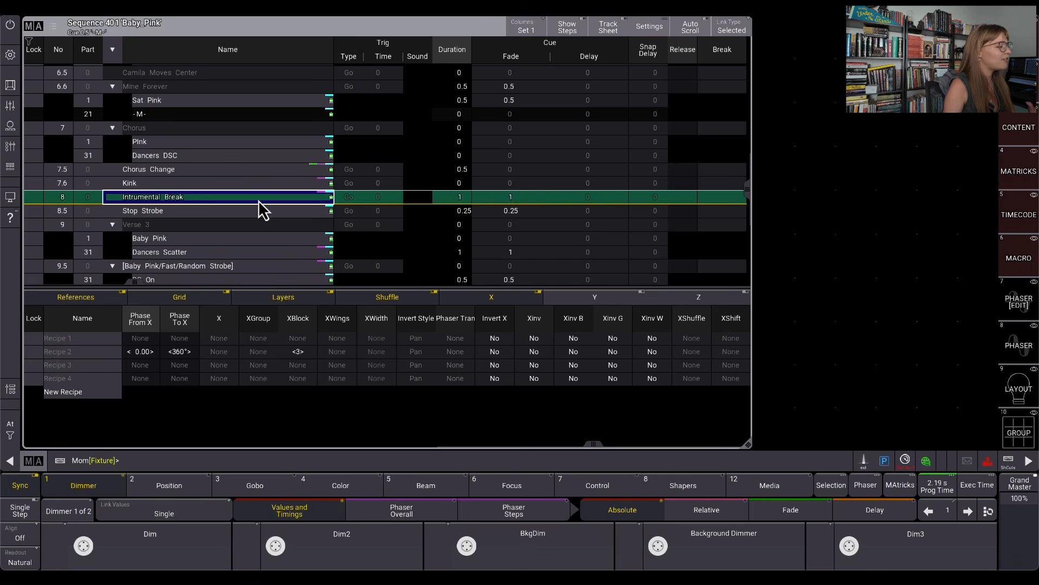
scroll(519, 362, left, 10)
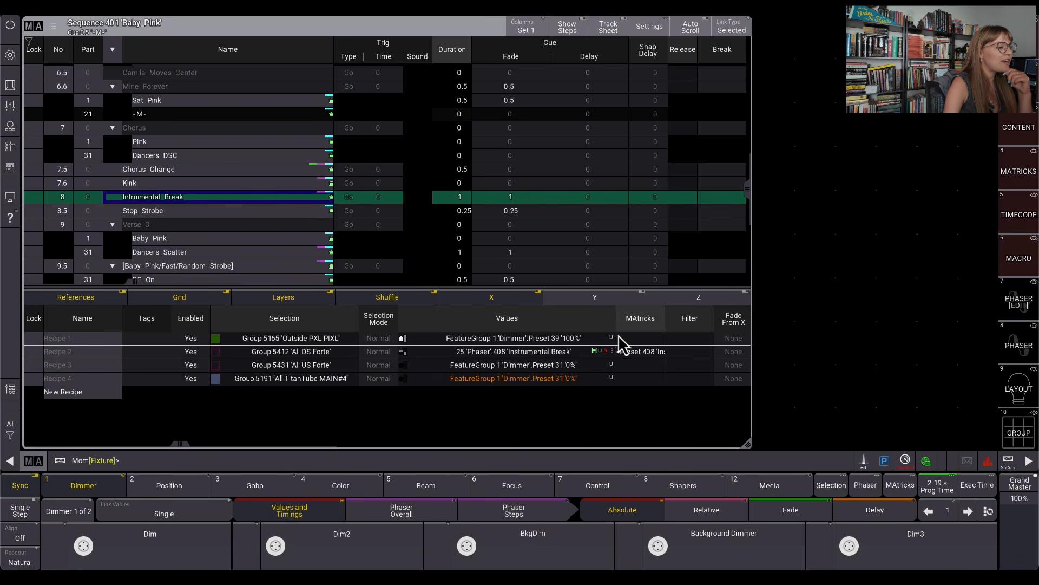
drag(614, 319, 683, 329)
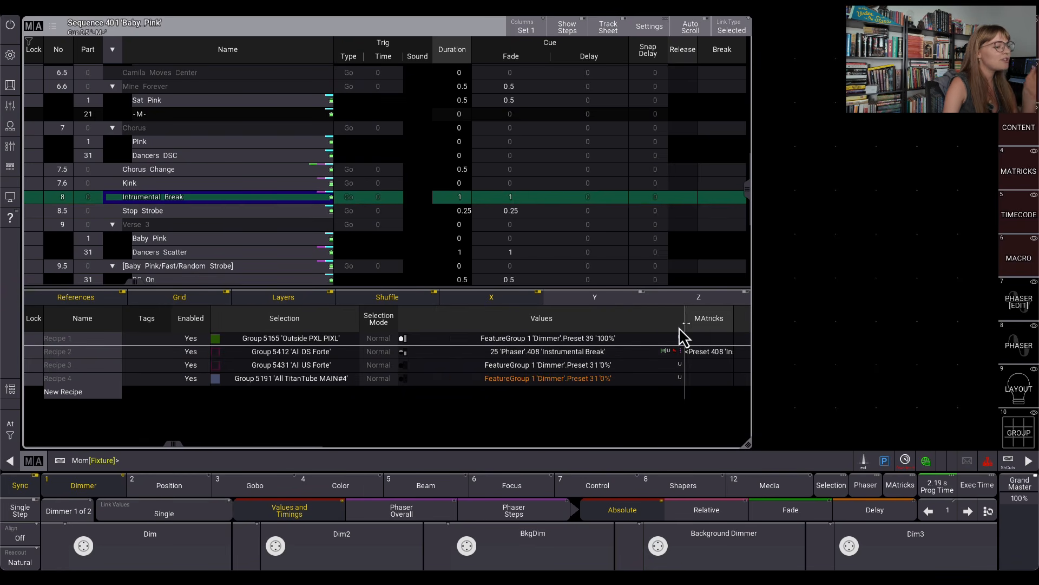
Examine the All DS Forte recipe's Instrumental Break phaser value in cue 8, and the recipes of the Stop Strobe cue
click(628, 353)
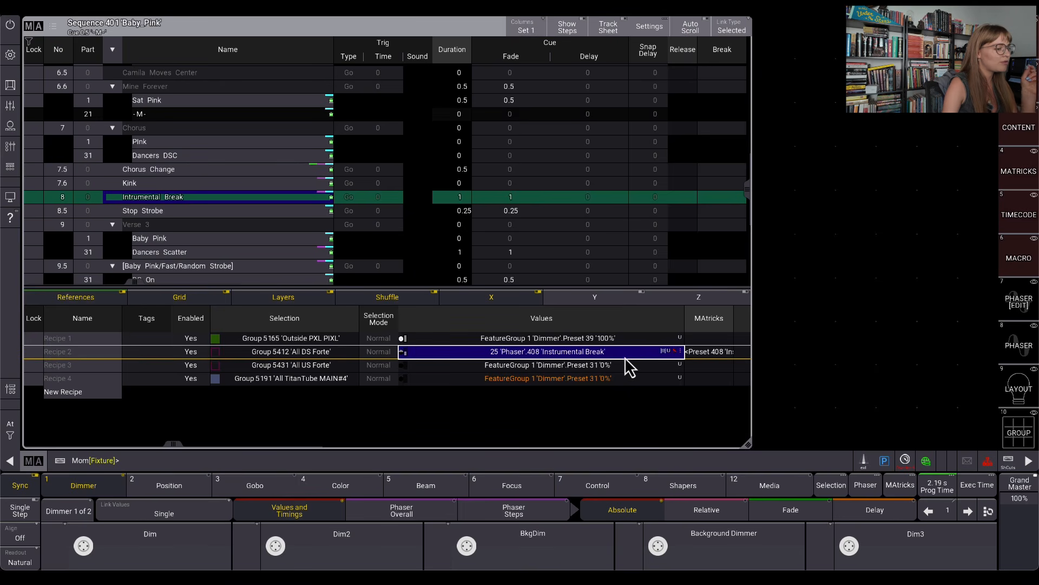
click(236, 225)
click(274, 199)
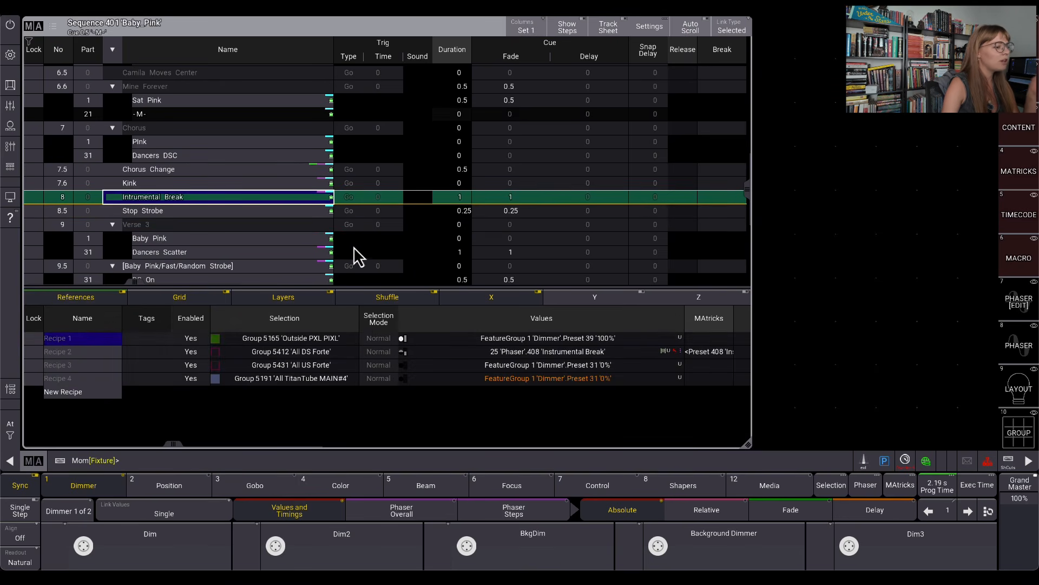
click(663, 353)
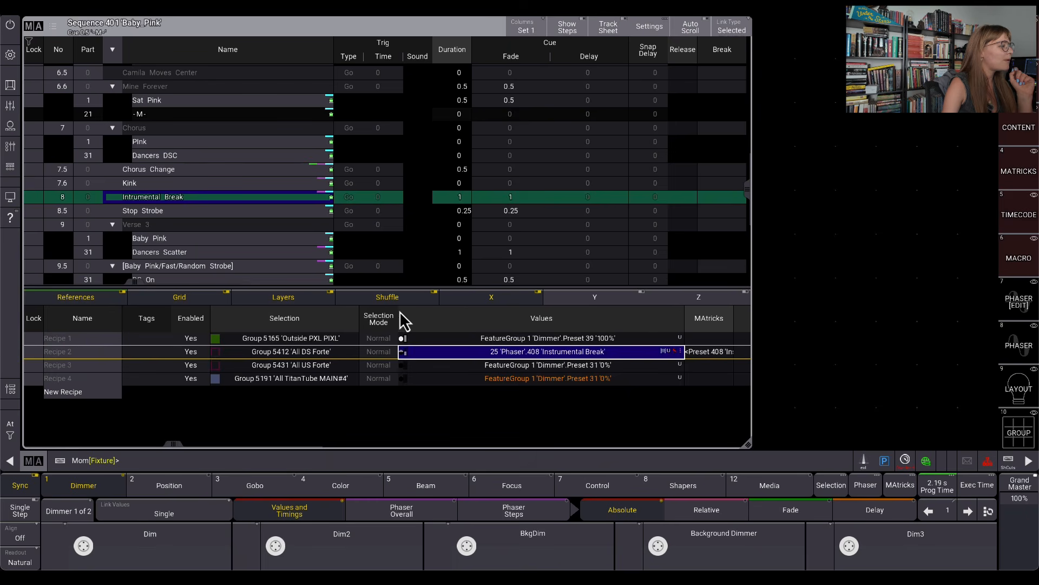
click(182, 214)
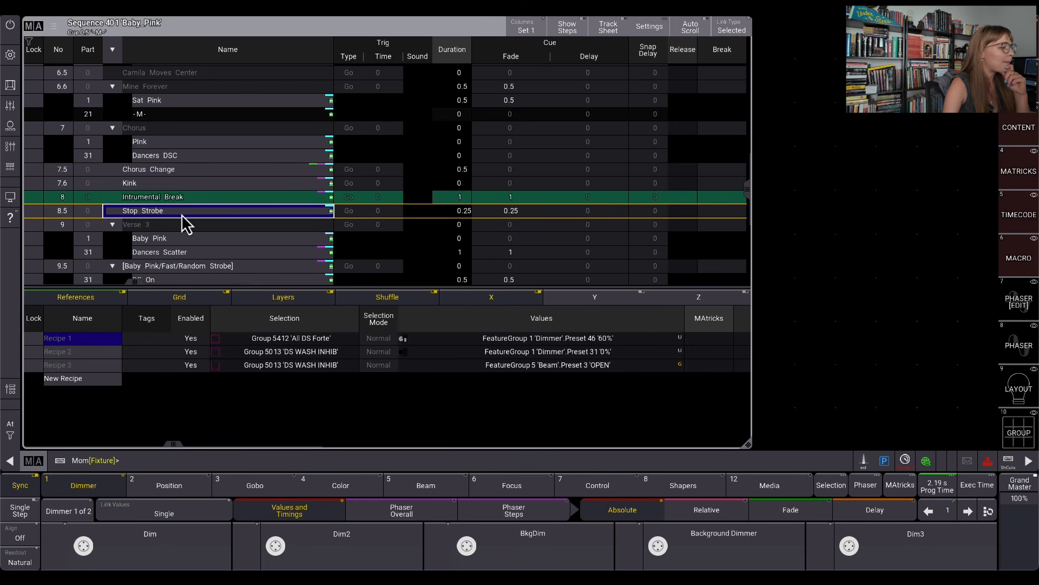
Inspect the recipes of the Dancers Scatter part in cue 9 Verse 3 and look over the remaining Baby Pink cues
click(199, 242)
click(203, 251)
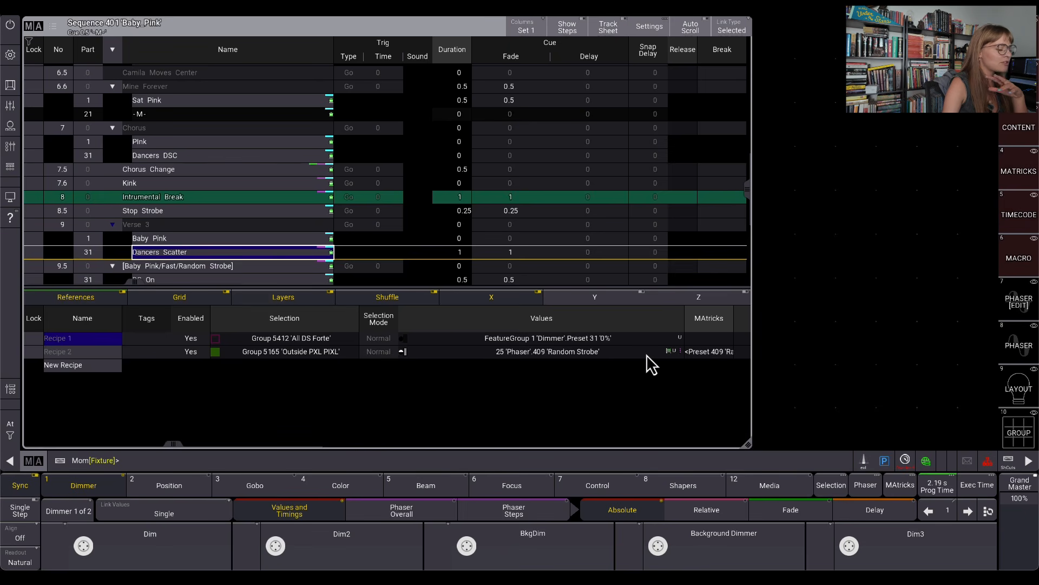
scroll(347, 226, down, 3)
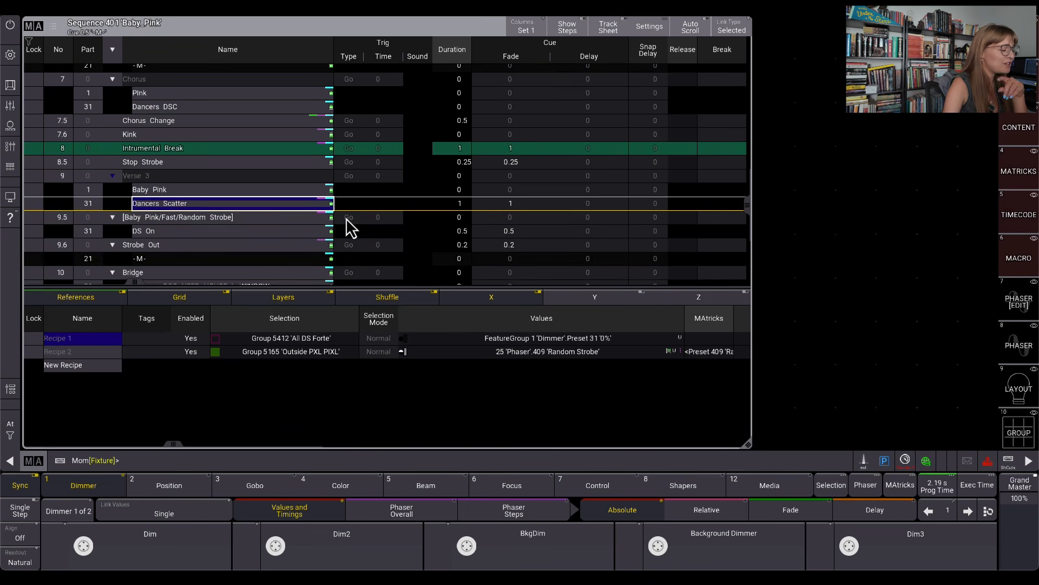
scroll(296, 242, down, 3)
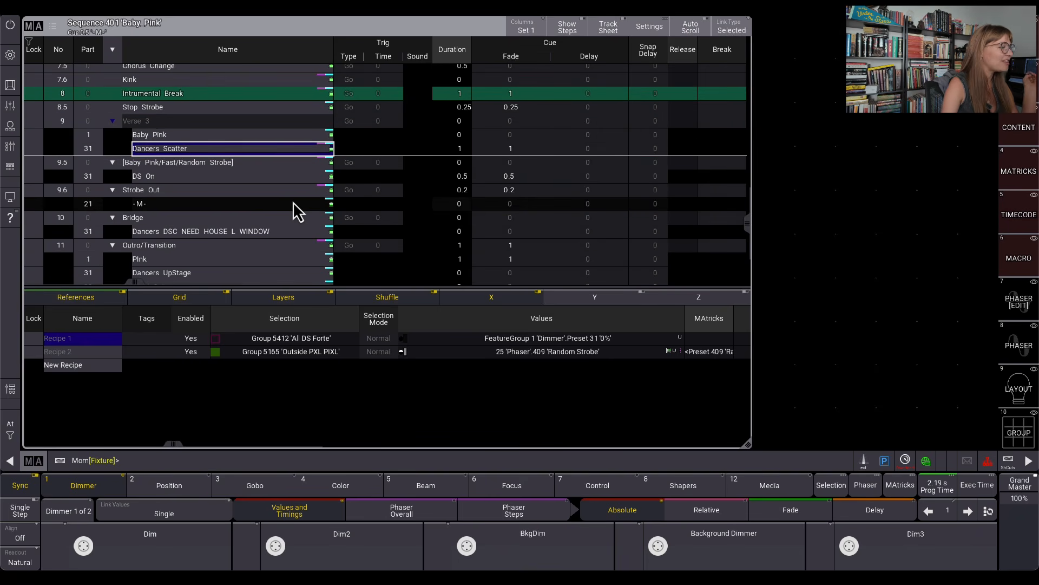
scroll(290, 240, down, 3)
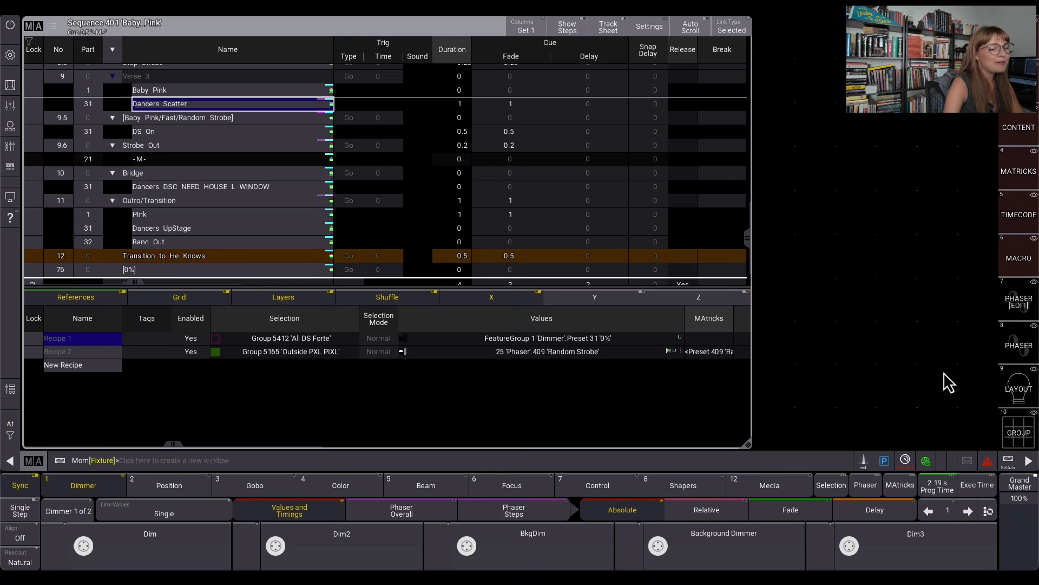
Select the Frame14A #2 group in the Pixel Tape Grid A Rig view to show its grid layout, and clear the selection
click(1018, 432)
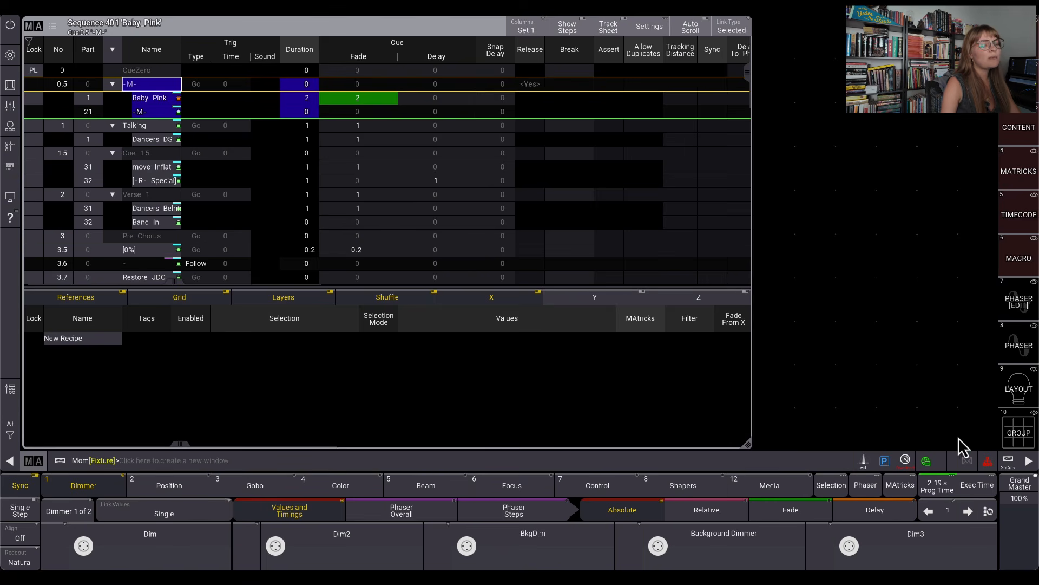
click(1025, 444)
click(655, 357)
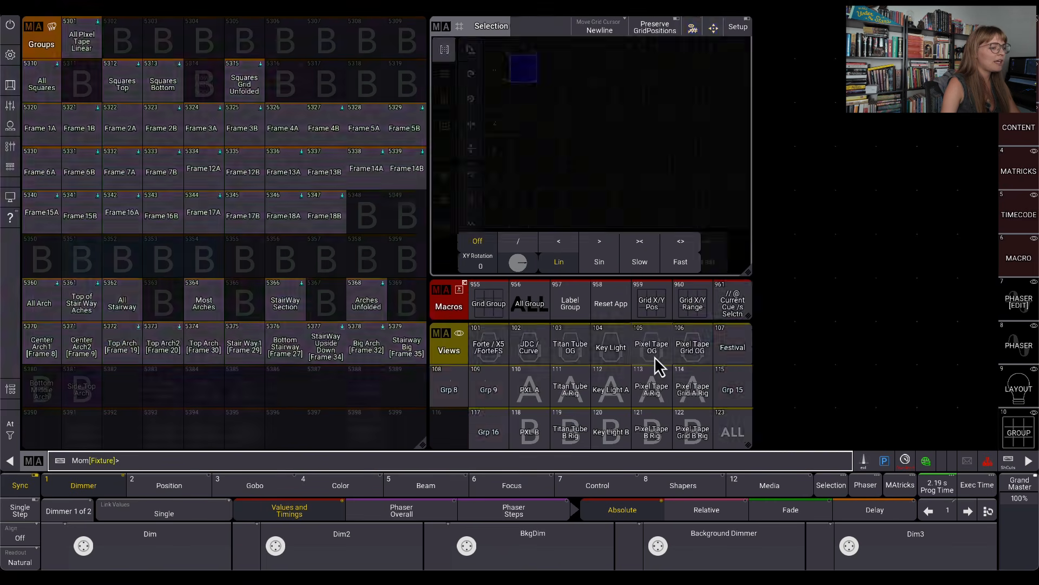
click(696, 348)
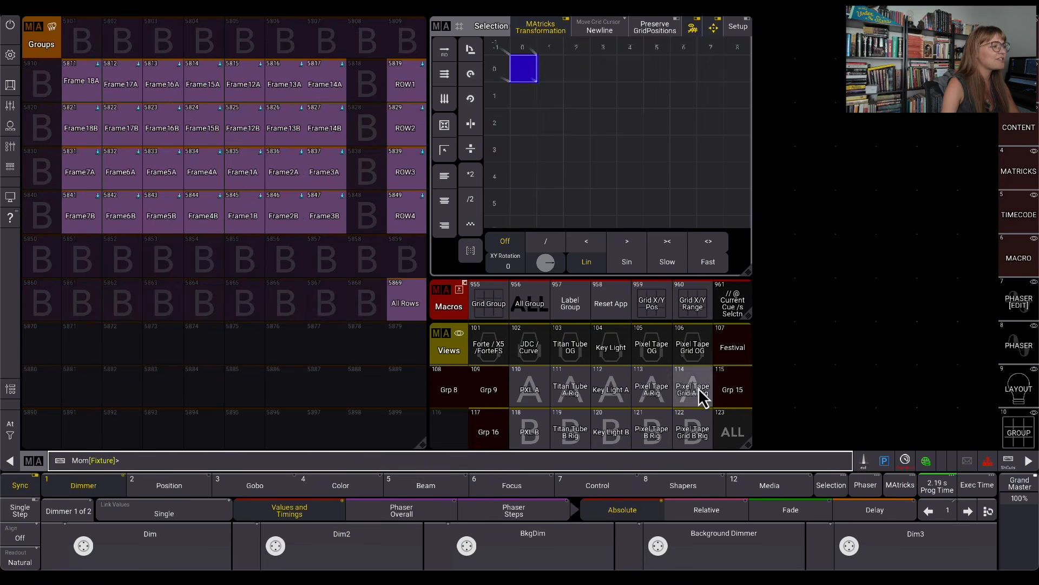
click(325, 86)
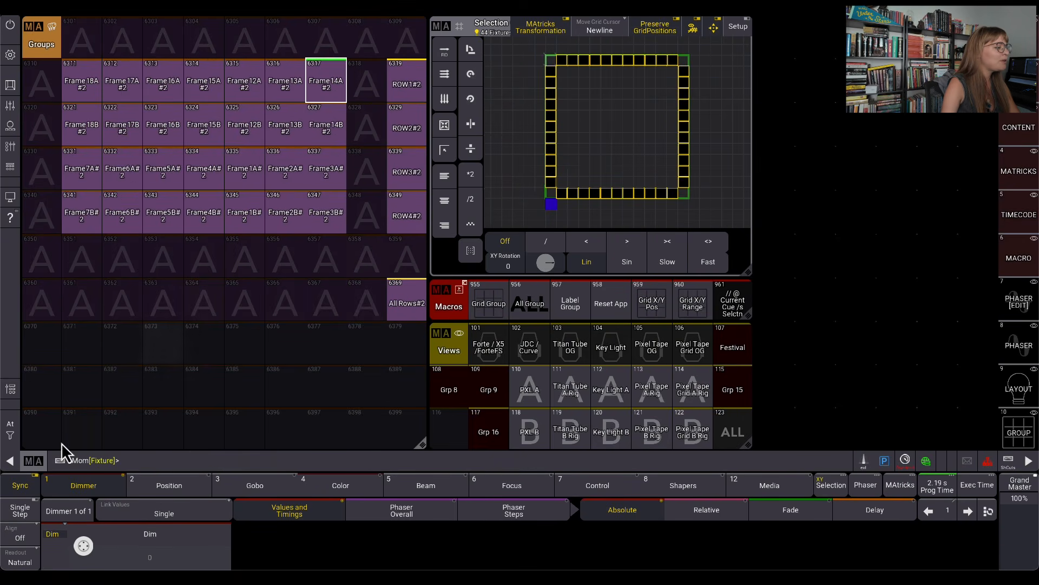
click(11, 431)
click(54, 436)
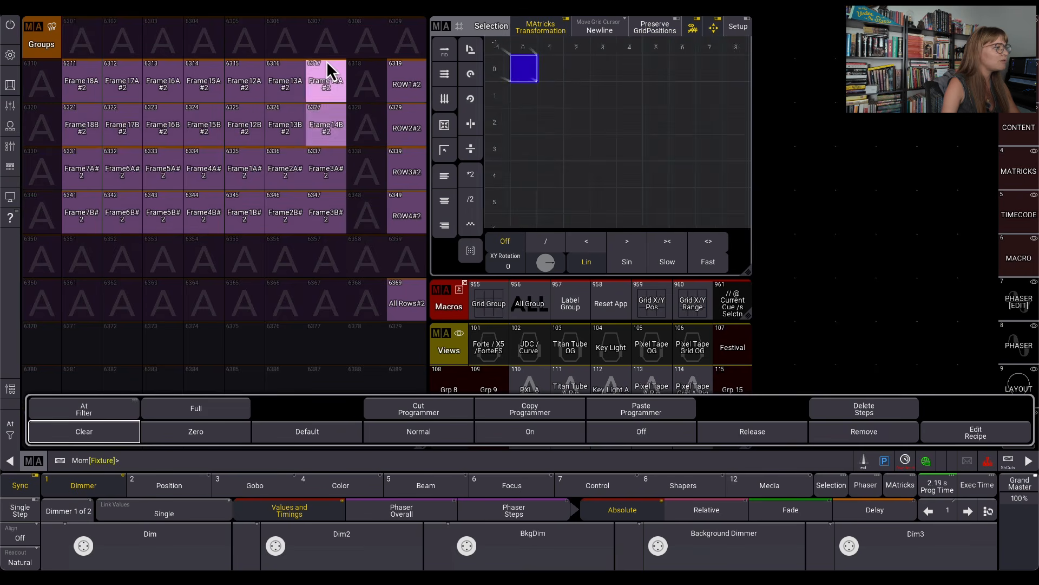
Show the grid layouts of the All Rows and ROW4 groups in the Pixel Tape Grid OG view, clearing each selection
click(694, 348)
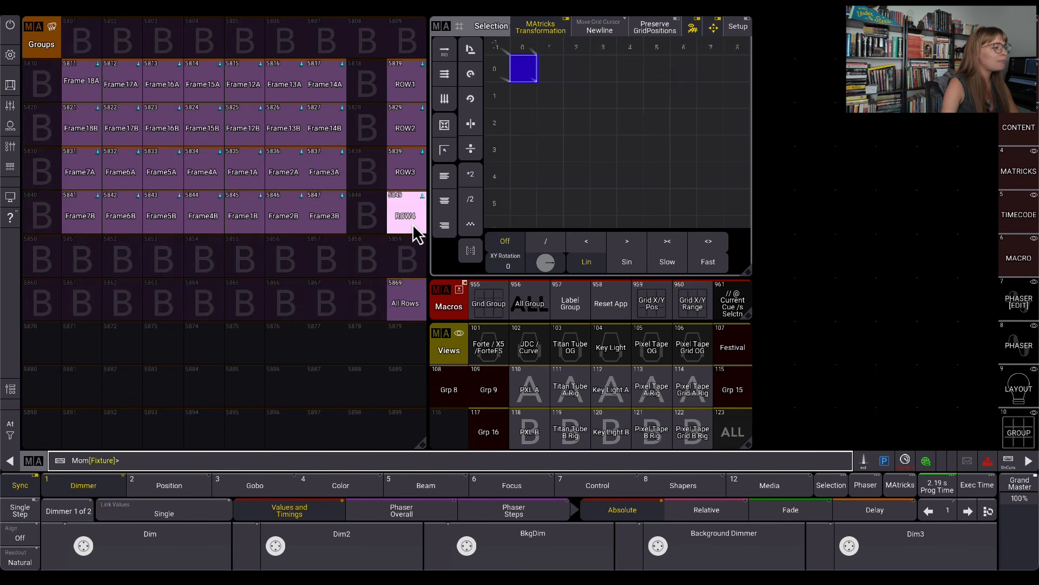
click(413, 314)
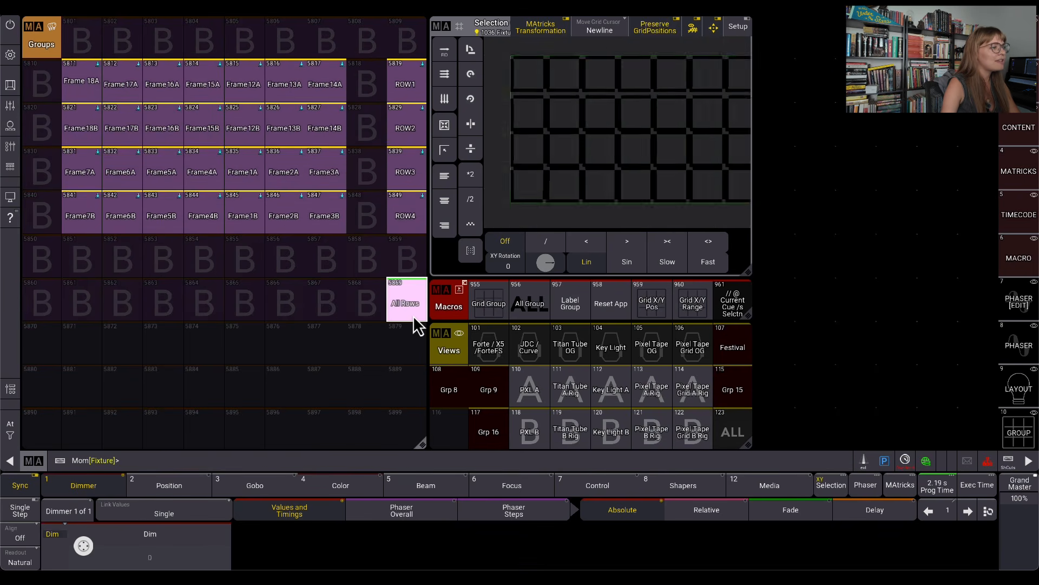
click(10, 433)
click(62, 438)
click(401, 230)
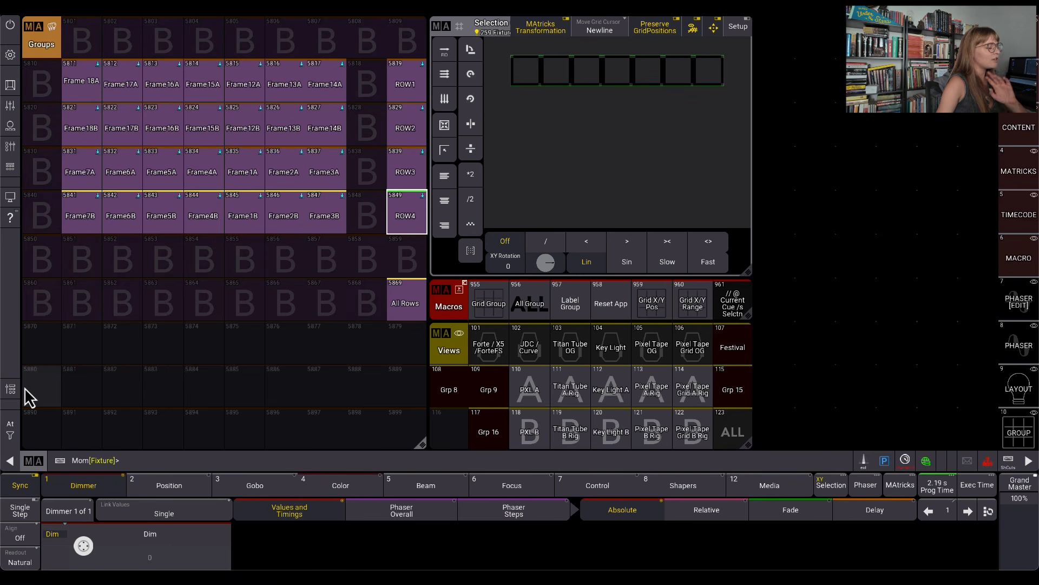
click(19, 440)
click(42, 440)
click(17, 437)
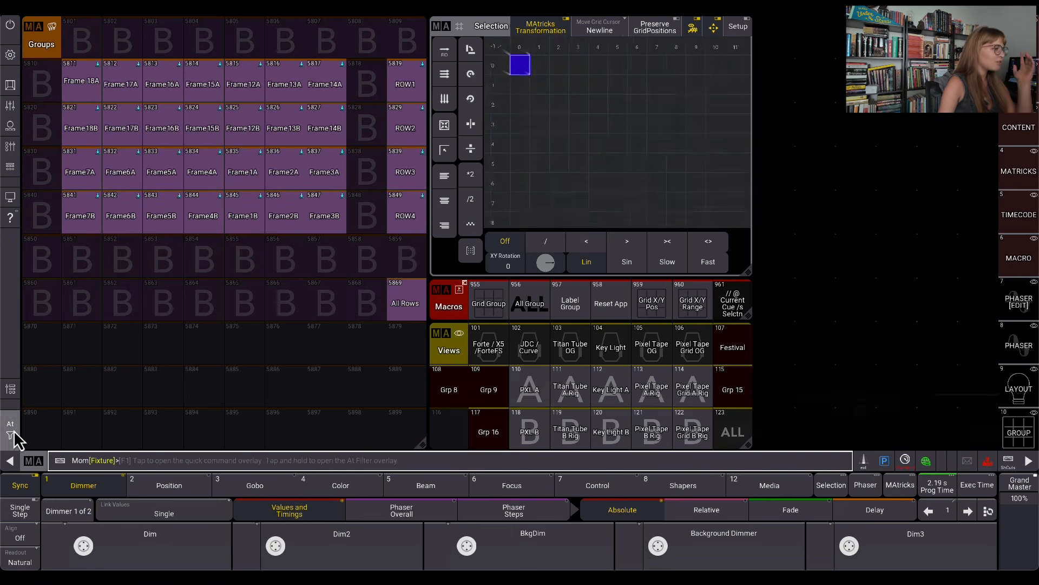
Show the linear grid layout of the Frame13A group in the Pixel Tape OG view and clear the selection
click(648, 354)
click(291, 164)
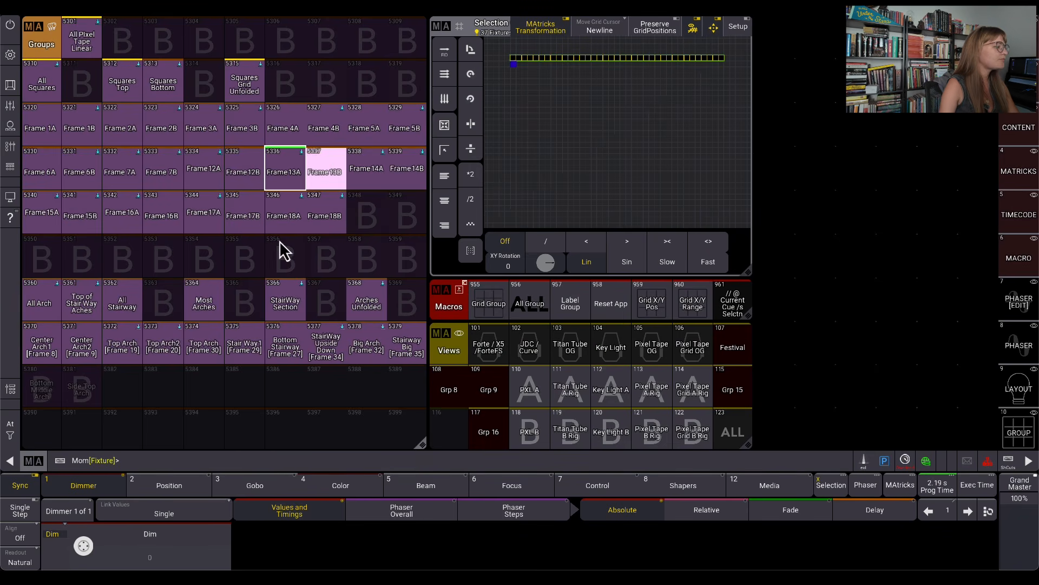
click(17, 433)
click(63, 433)
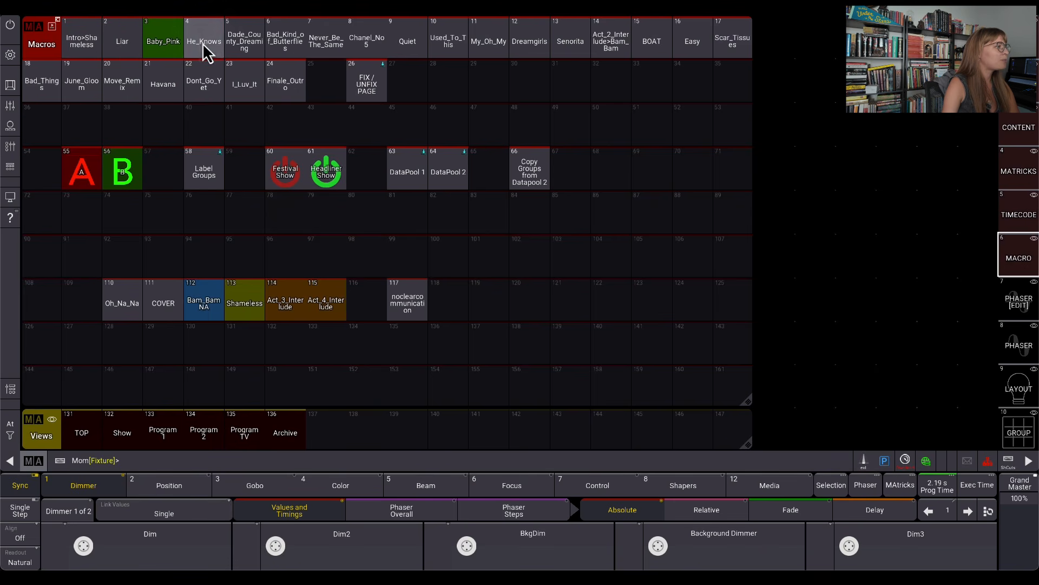
Run the Dade_County_Dreaming macro and look through its sequence's cues and Command column
click(261, 46)
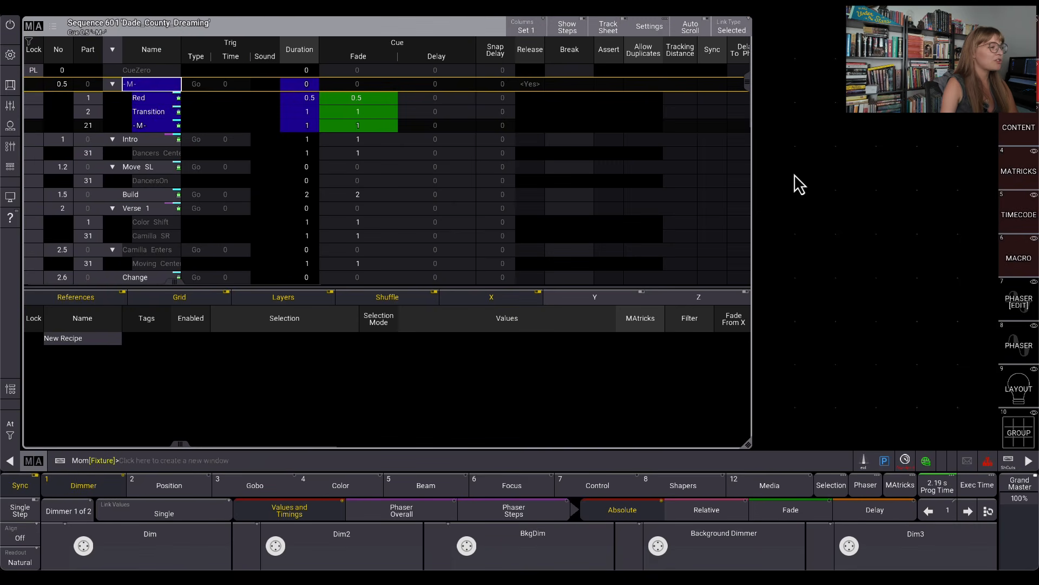
drag(590, 239, 463, 178)
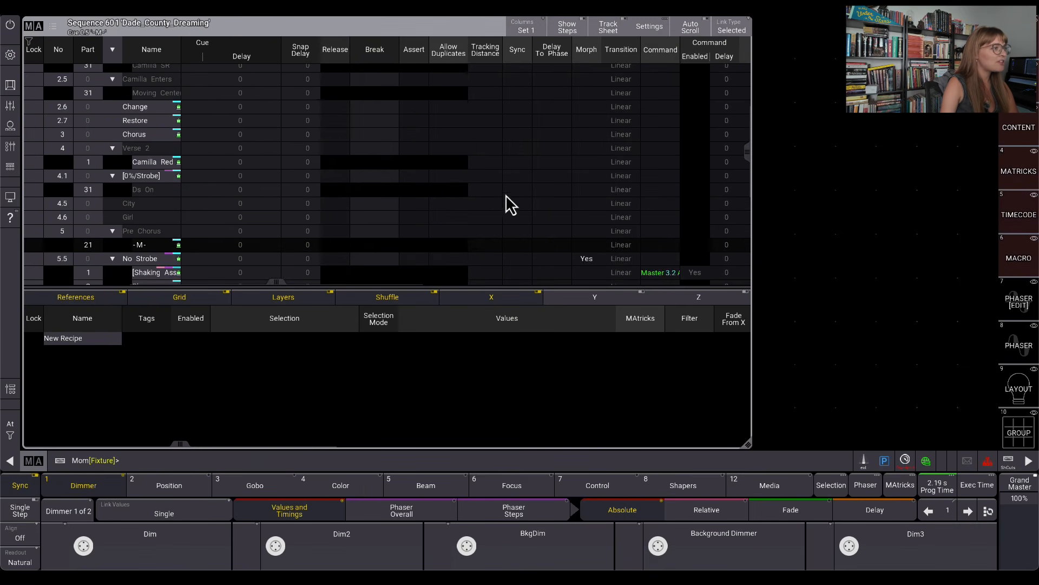
click(534, 97)
drag(562, 196, 556, 144)
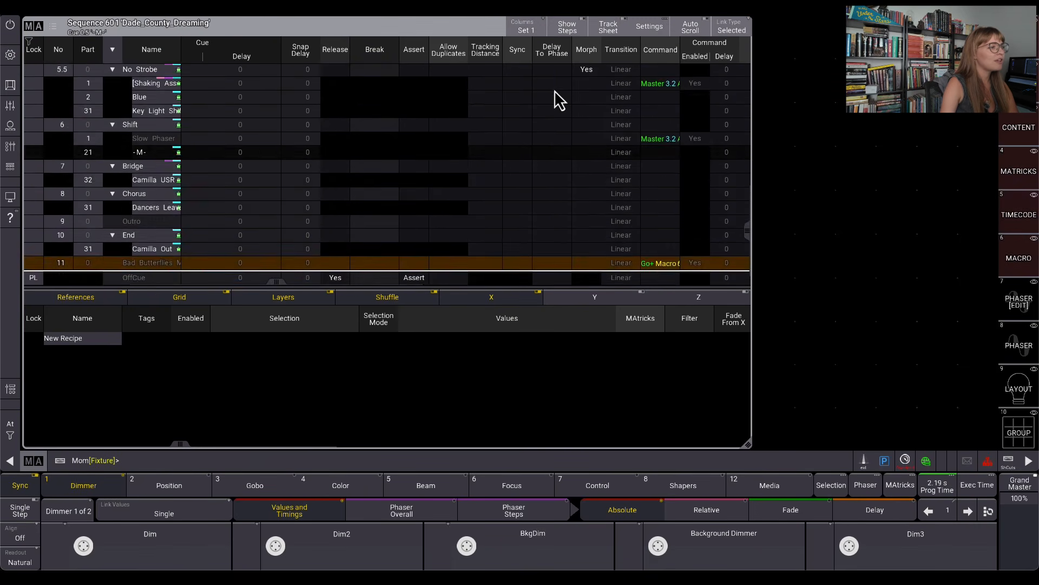
drag(557, 97, 550, 157)
Run the Baby_Pink macro and look through its cues down to the command on cue 12, Transition to He Knows
click(1019, 258)
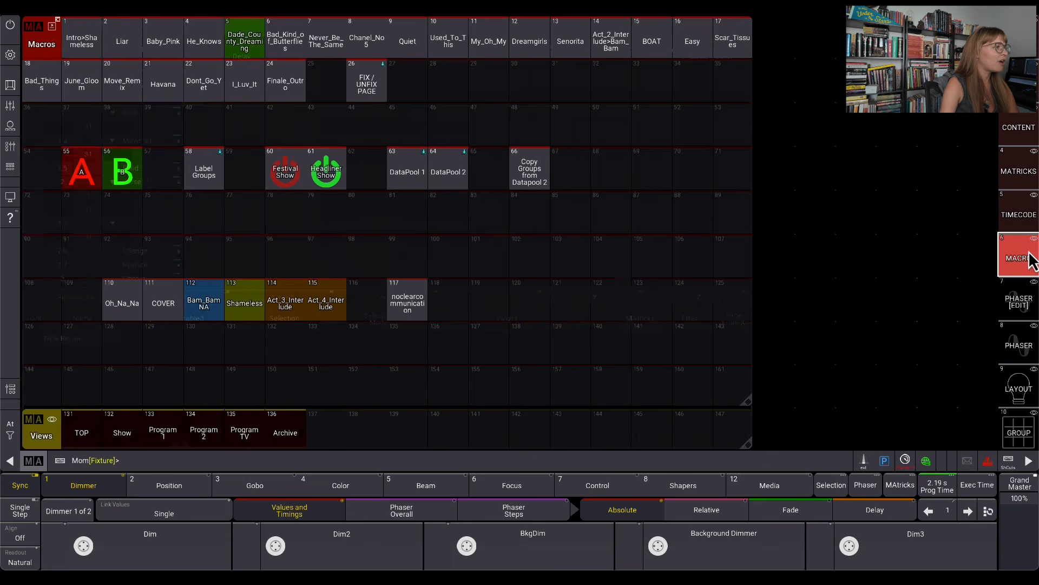
click(163, 42)
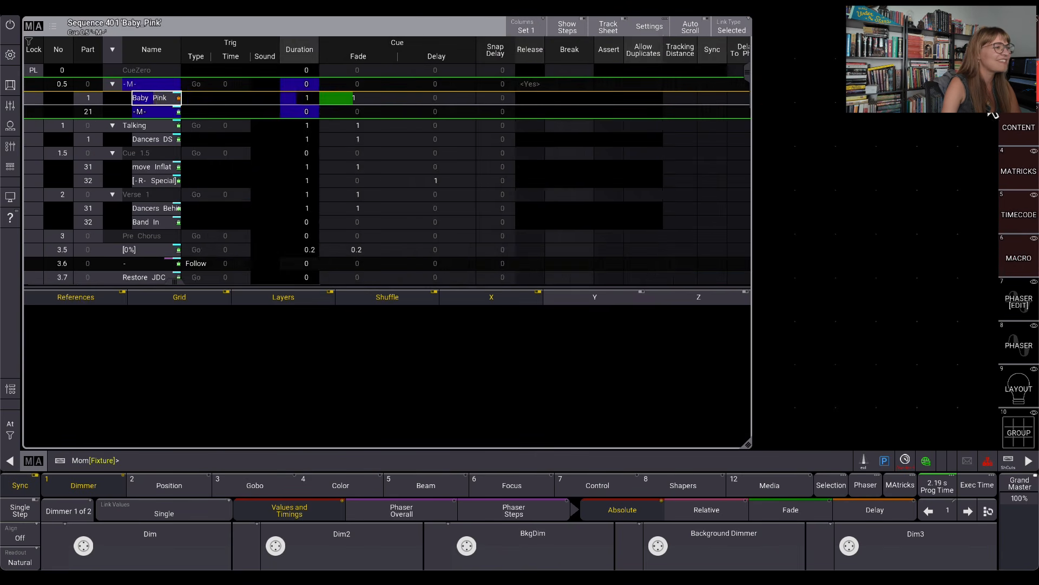
drag(612, 171, 602, 41)
drag(591, 206, 576, 92)
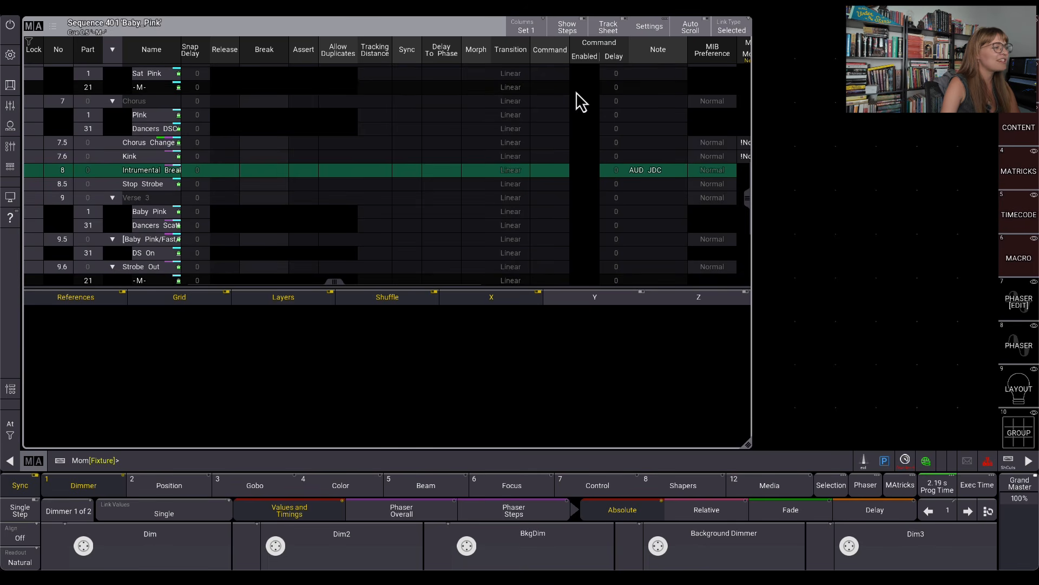
drag(576, 148, 580, 65)
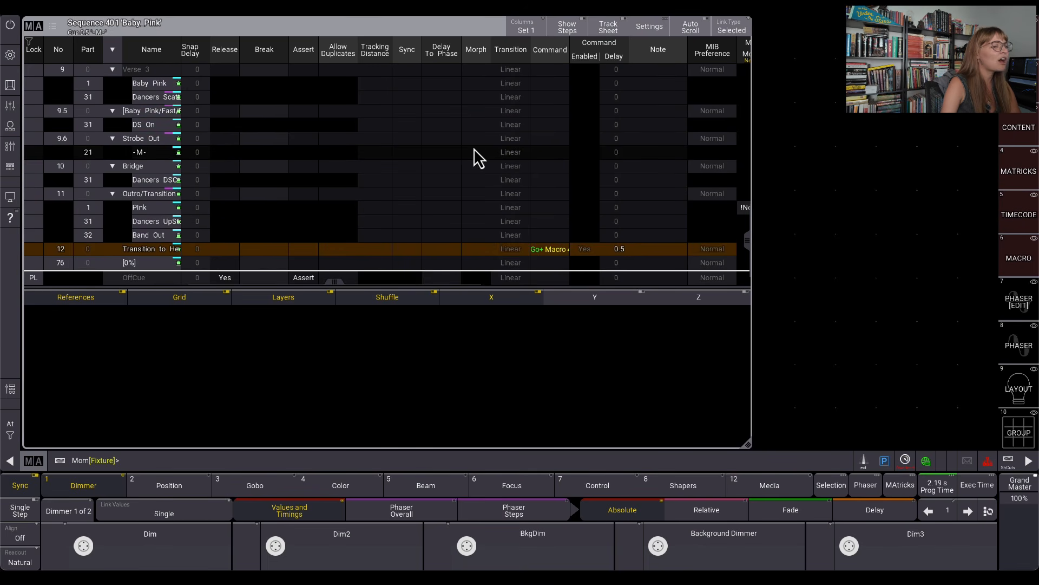
Run the He_Knows macro and show its sequence sheet, closing the unneeded Add Window dialog
click(1031, 264)
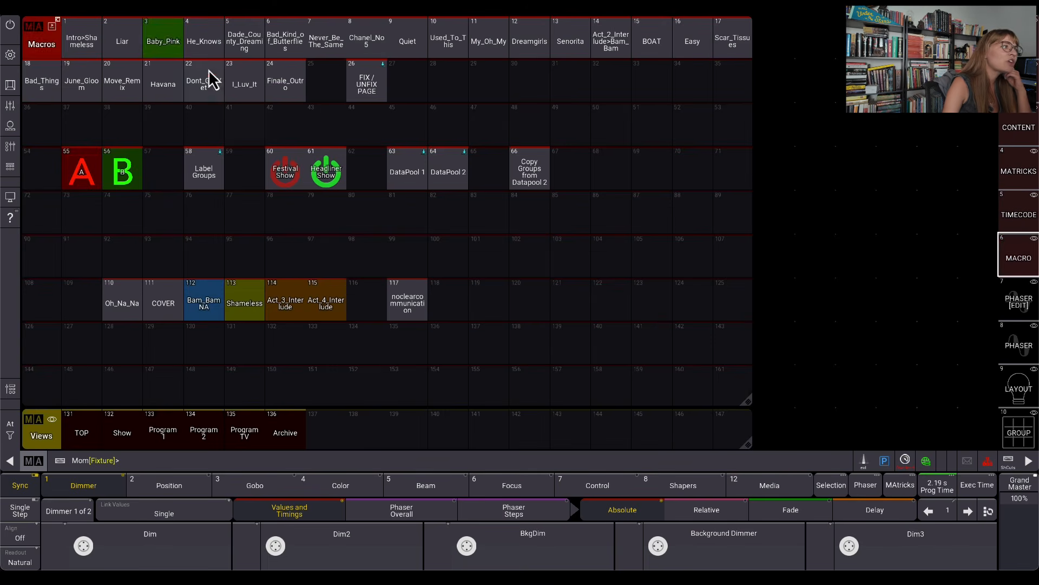
click(209, 45)
click(887, 81)
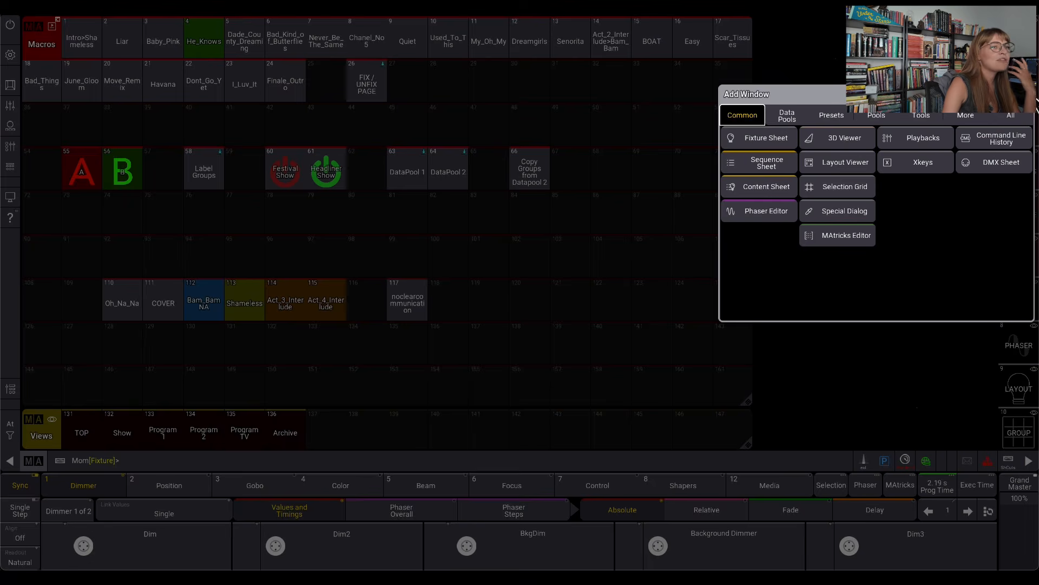
click(1028, 94)
click(1023, 86)
Widen the Tracking Distance column in the He_Knows sequence sheet with cue 4.5 Drop in view
scroll(458, 173, down, 5)
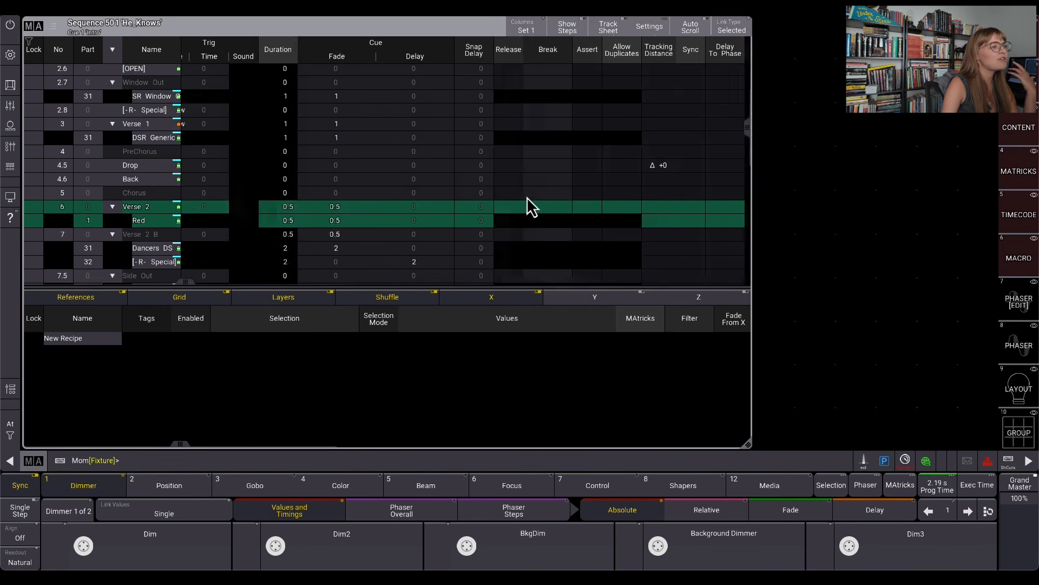
scroll(527, 196, right, 4)
drag(544, 58, 613, 58)
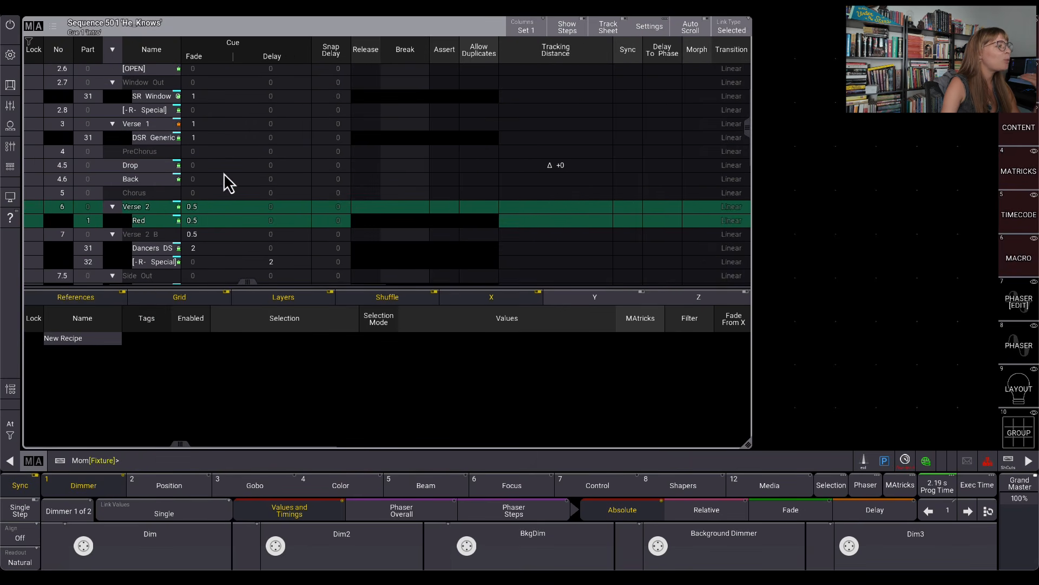
Inspect the recipe selections and values of cue 4.5 Drop and cue 4.6 Back in the He_Knows sequence
click(173, 168)
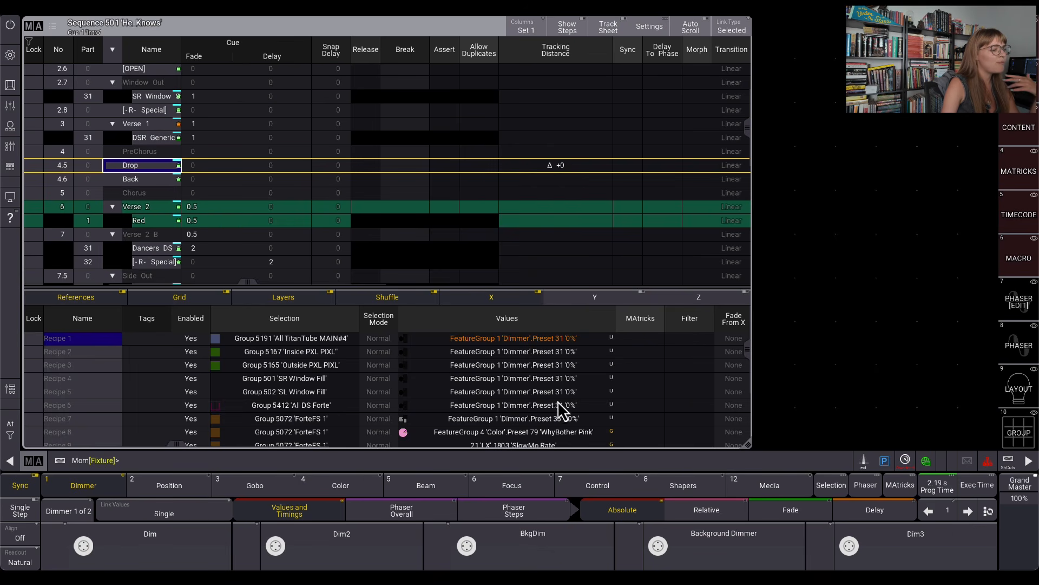
scroll(558, 412, down, 3)
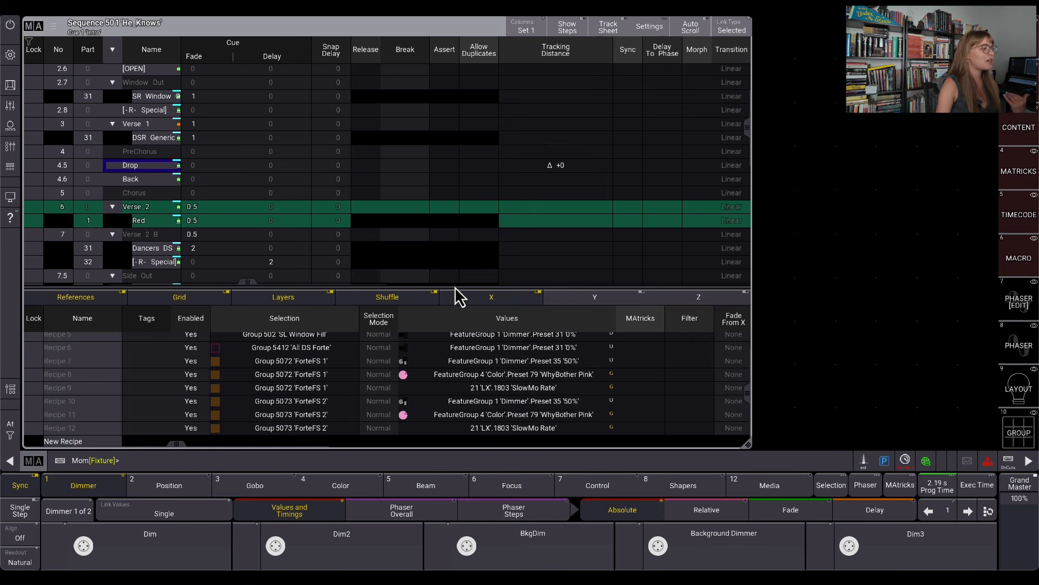
click(146, 181)
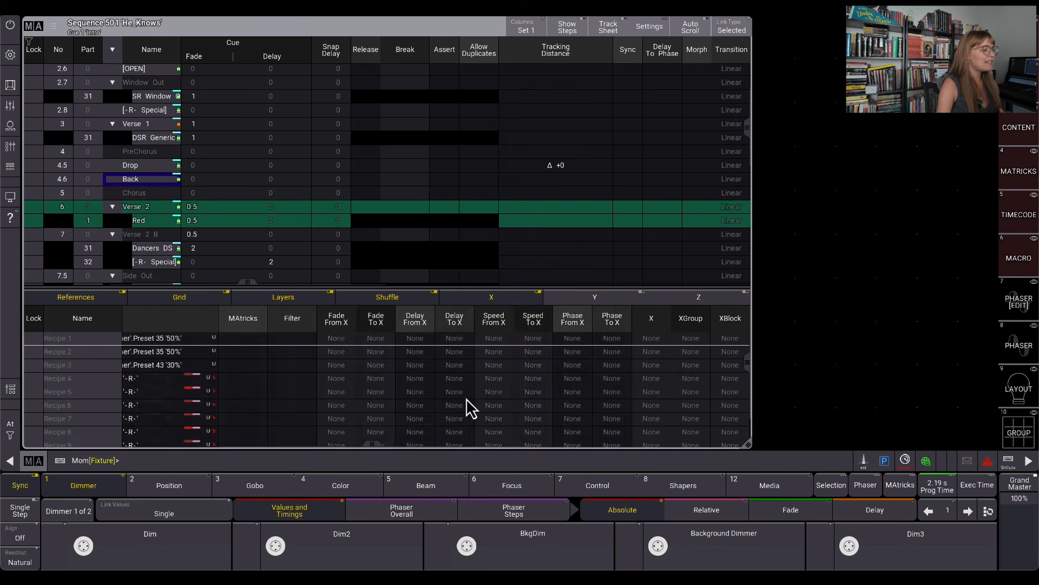
scroll(460, 399, left, 7)
scroll(454, 401, down, 1)
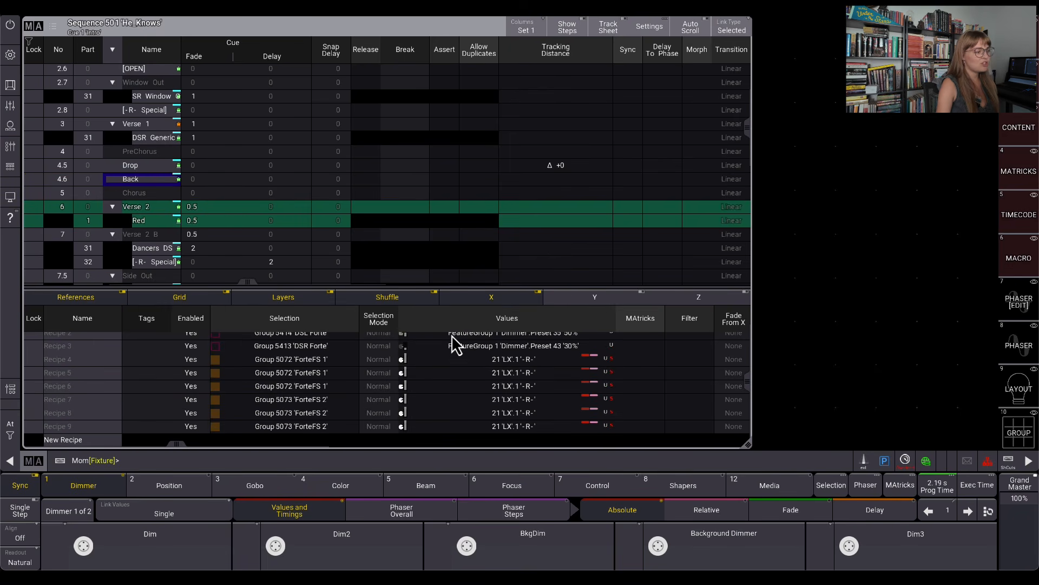
scroll(454, 349, up, 1)
Review all recipes of cue 4.5 Drop again and open its Tracking Distance value for editing
click(173, 171)
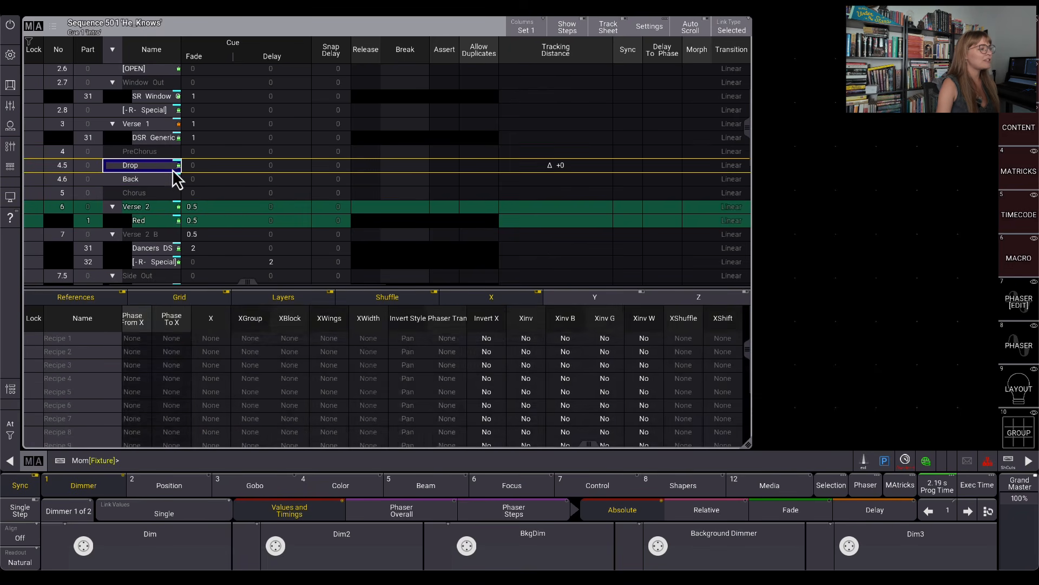
scroll(306, 396, left, 6)
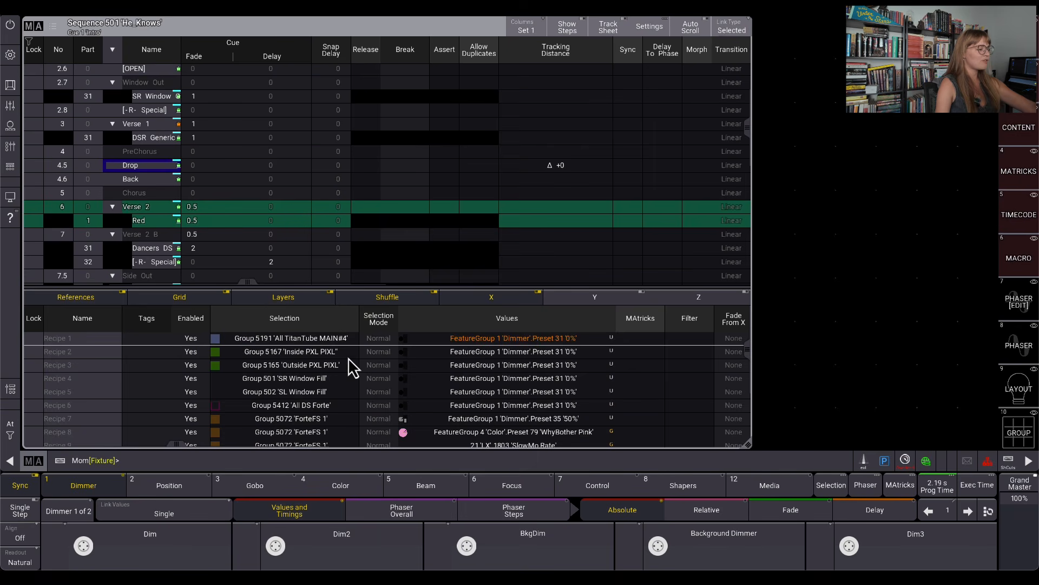
scroll(354, 401, down, 5)
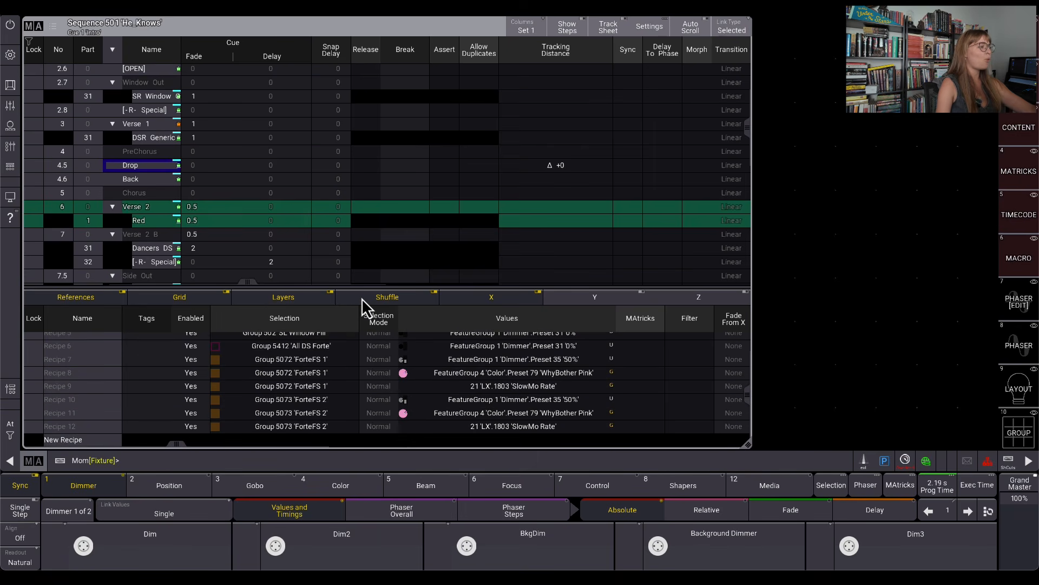
scroll(392, 380, up, 5)
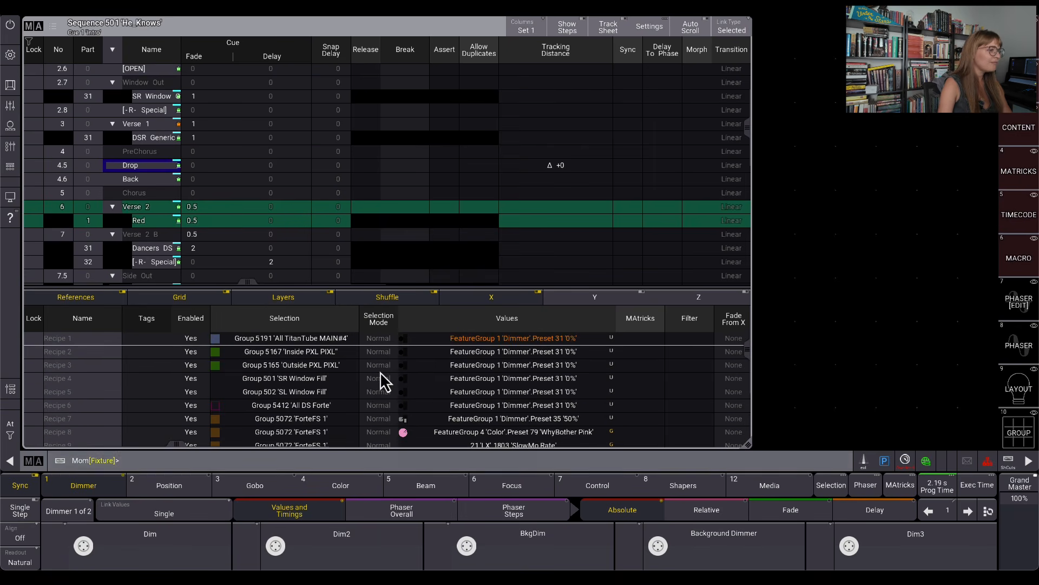
click(566, 168)
click(564, 169)
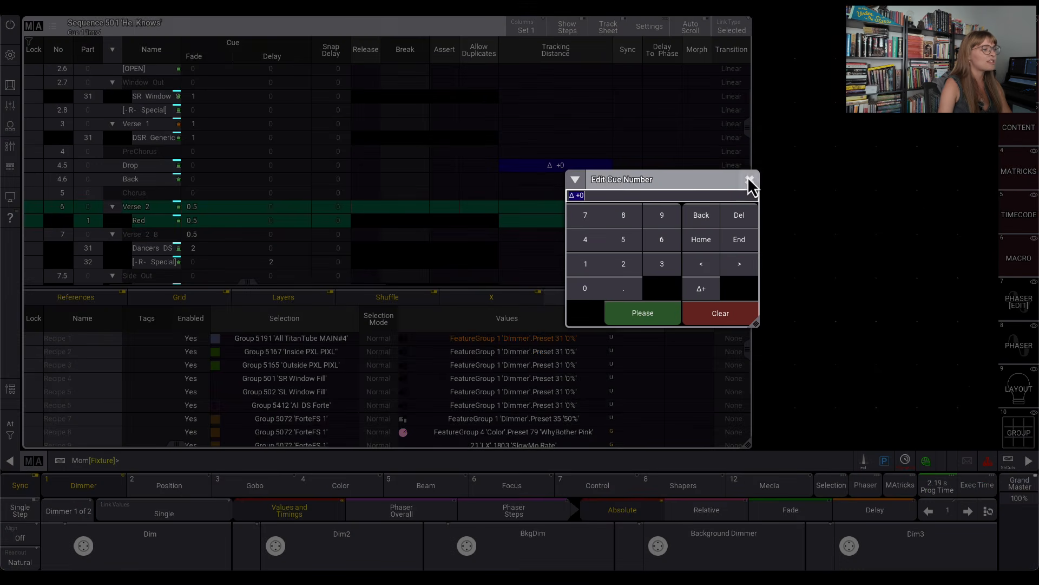
Close the cue number dialog unchanged and examine cue 4.5 Drop with its Tracking Distance in the track sheet
click(749, 178)
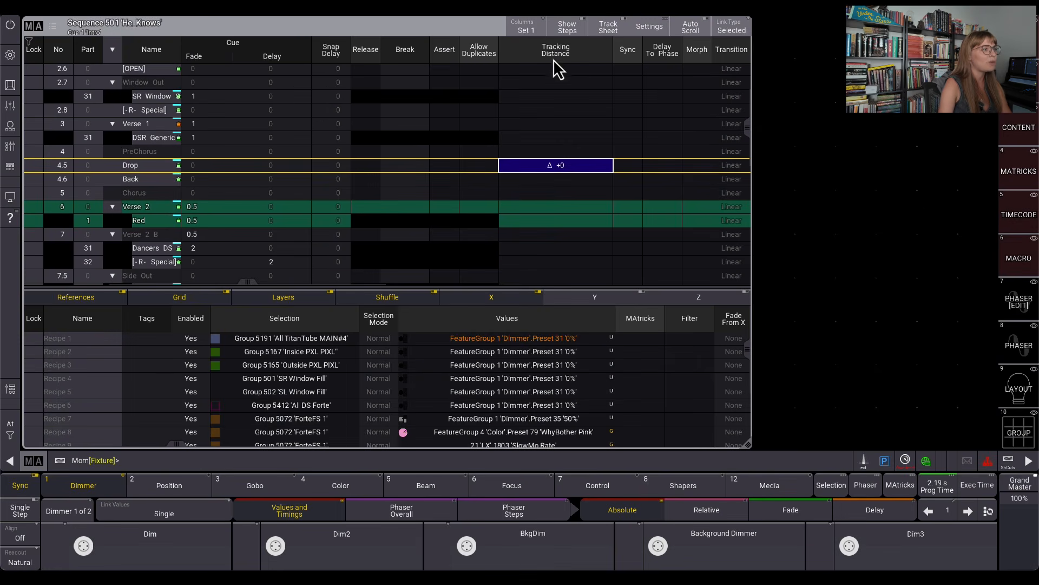
click(606, 28)
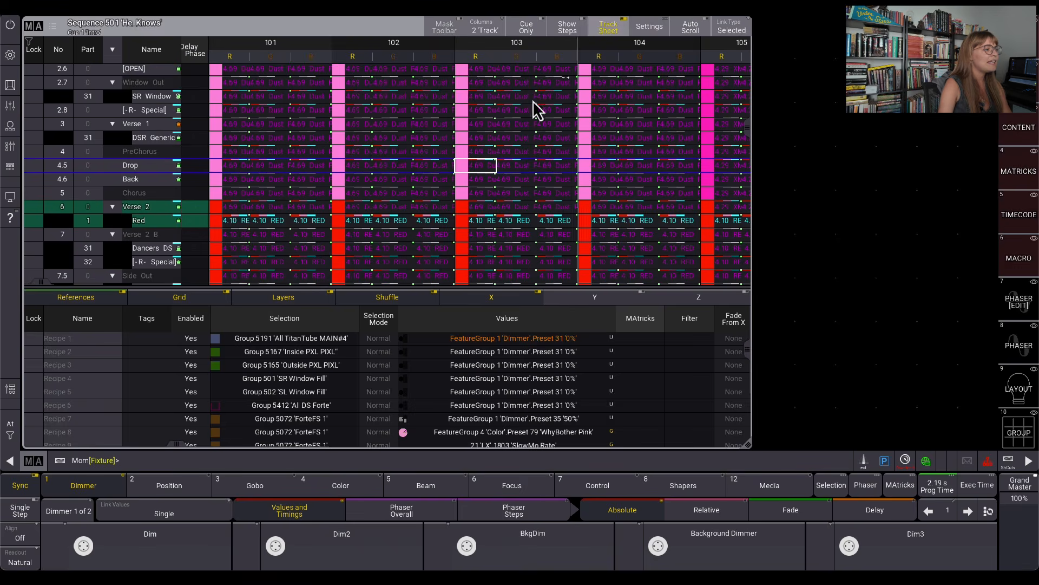
click(152, 171)
drag(543, 177, 644, 190)
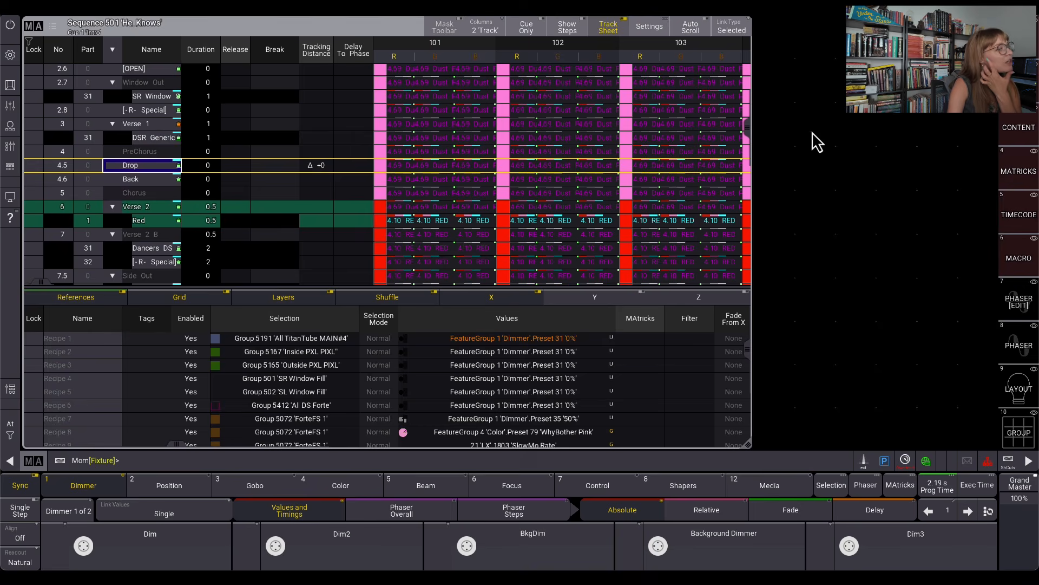
Clear the screen's contents and add a Recipe Editor window from the programmer tools
click(828, 145)
click(984, 158)
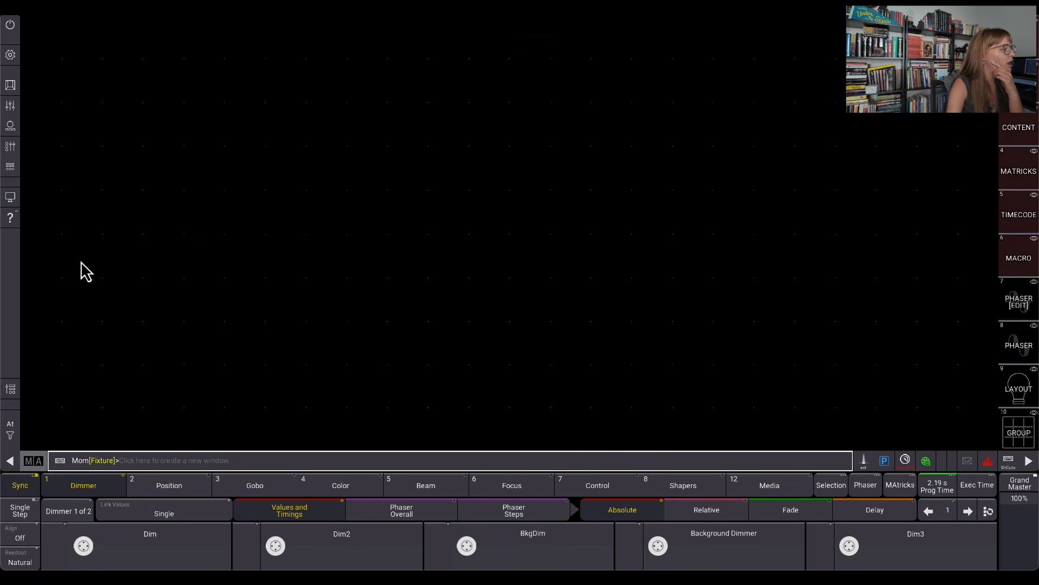
click(40, 50)
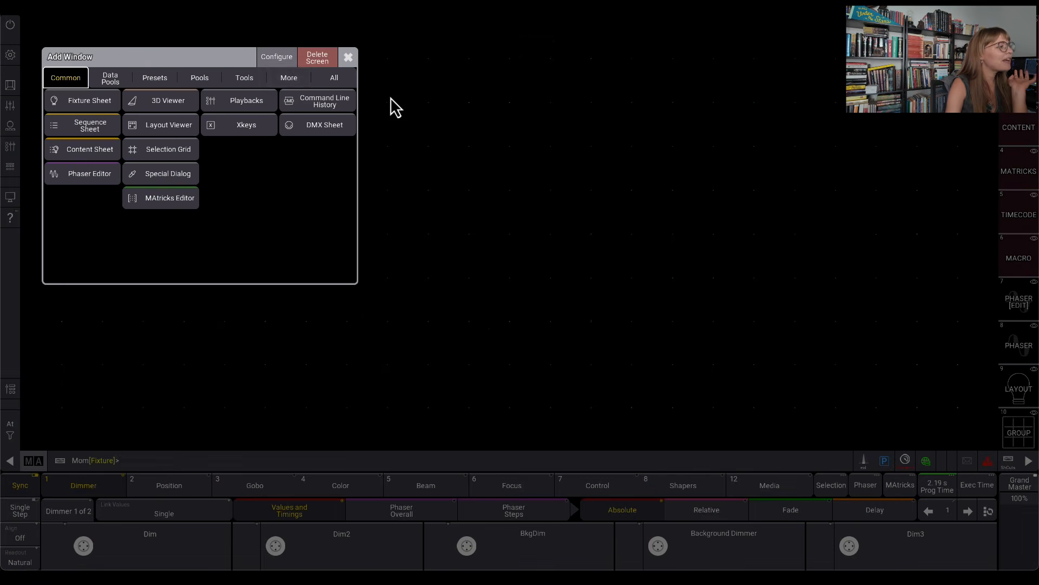
click(286, 84)
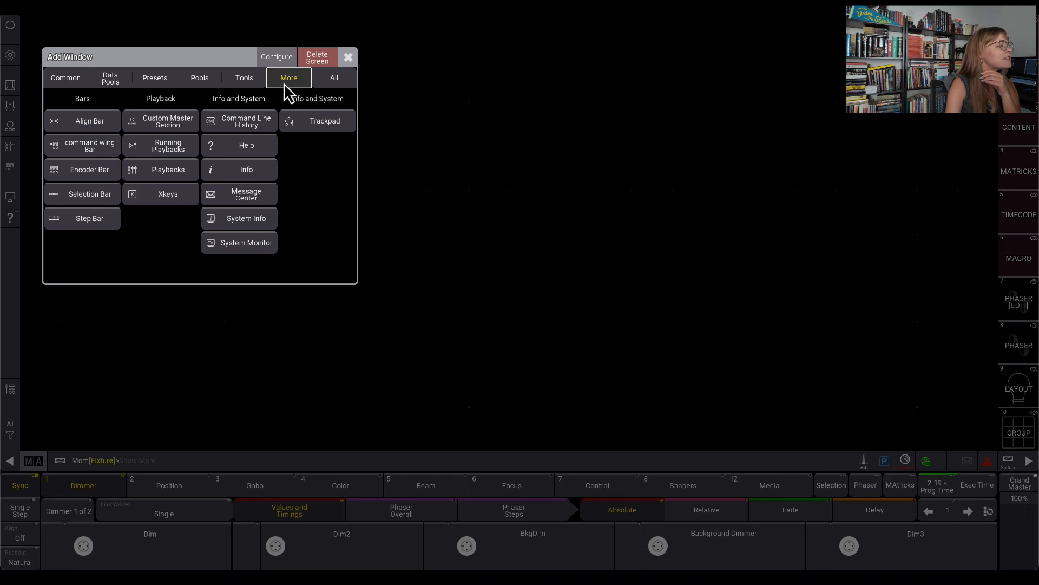
click(234, 82)
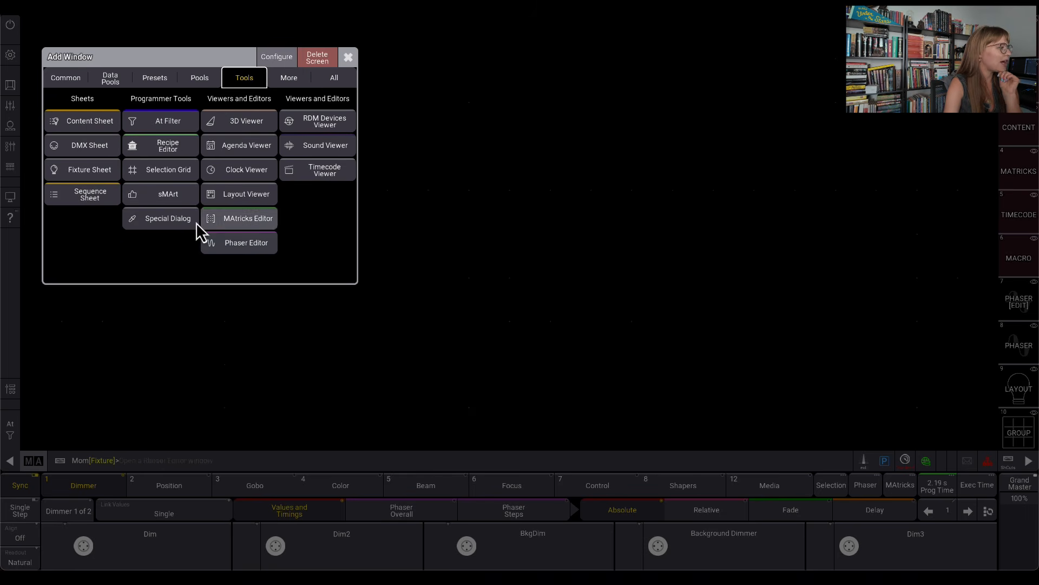
click(165, 149)
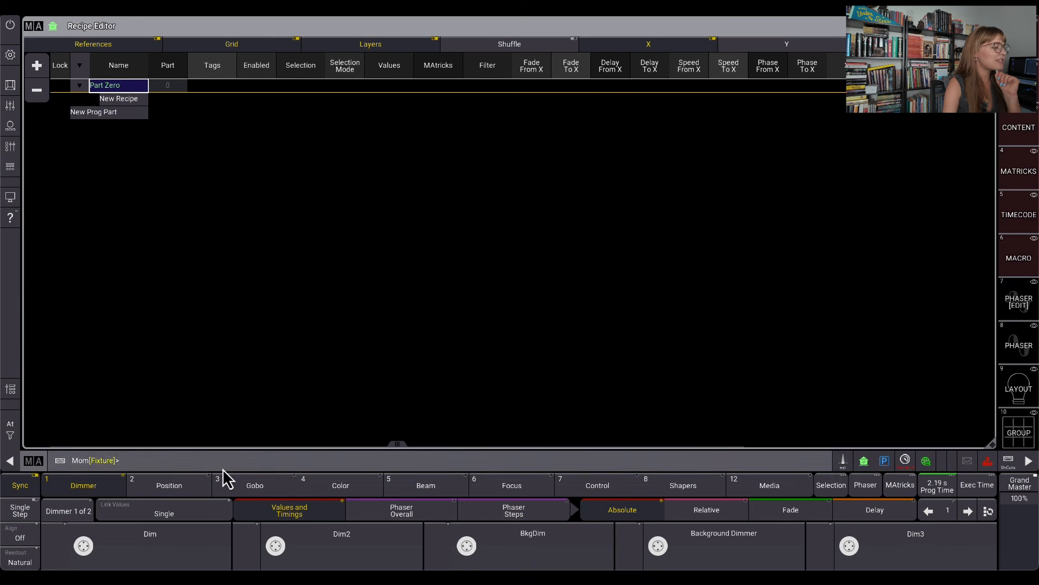
Check the command line history for the recipe editor command, then return to the GROUP view
click(30, 468)
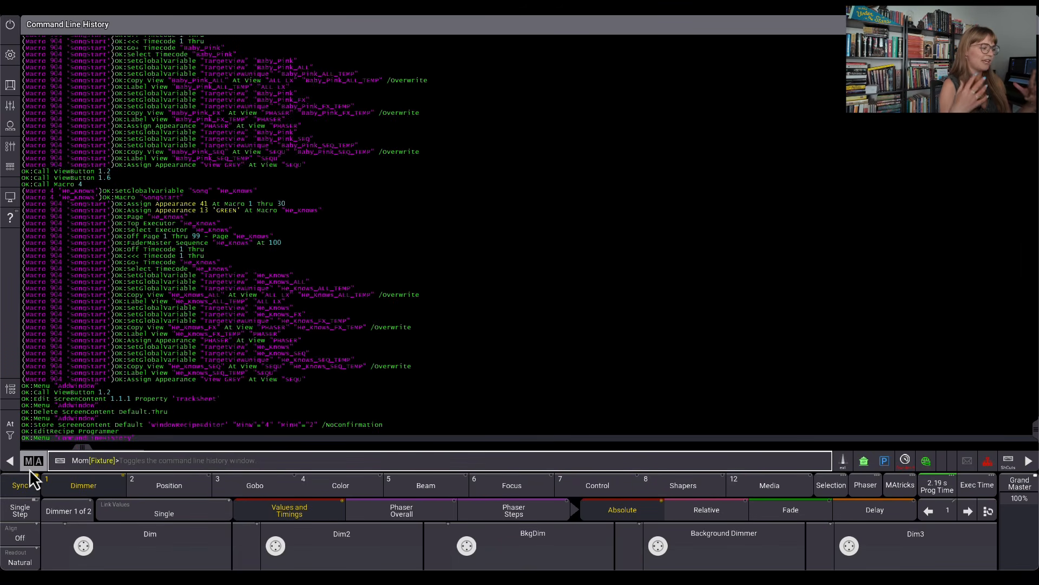
click(29, 469)
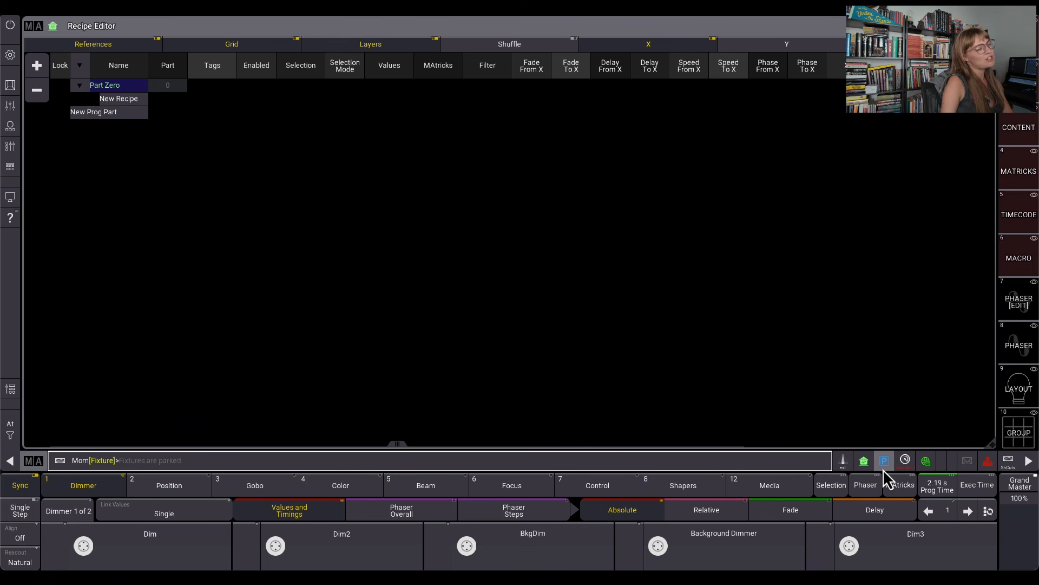
click(1018, 432)
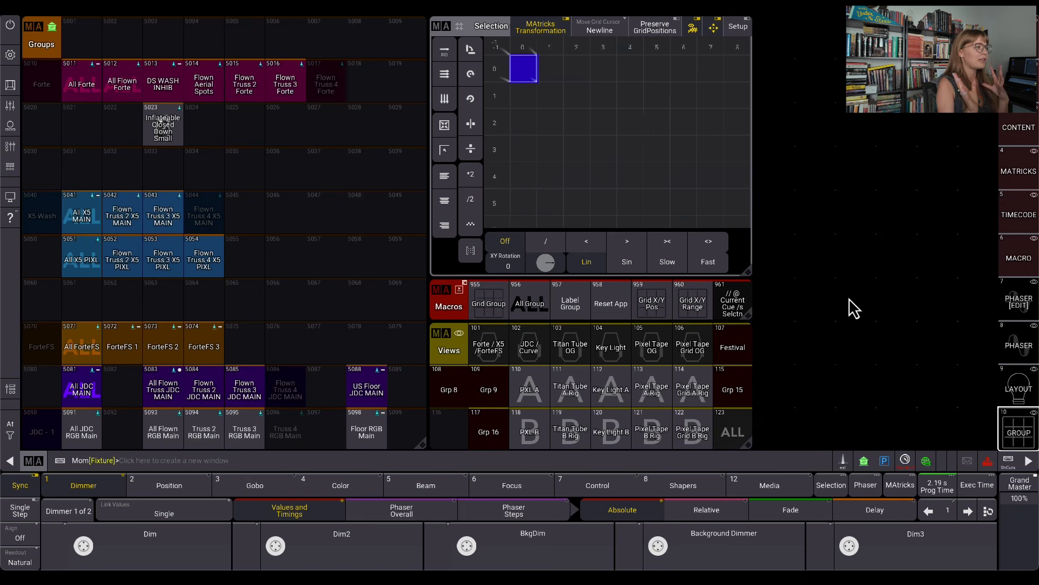
Show the macro keys and examine the command lines of the RECIPE EDITOR macro, then close its editor
click(594, 469)
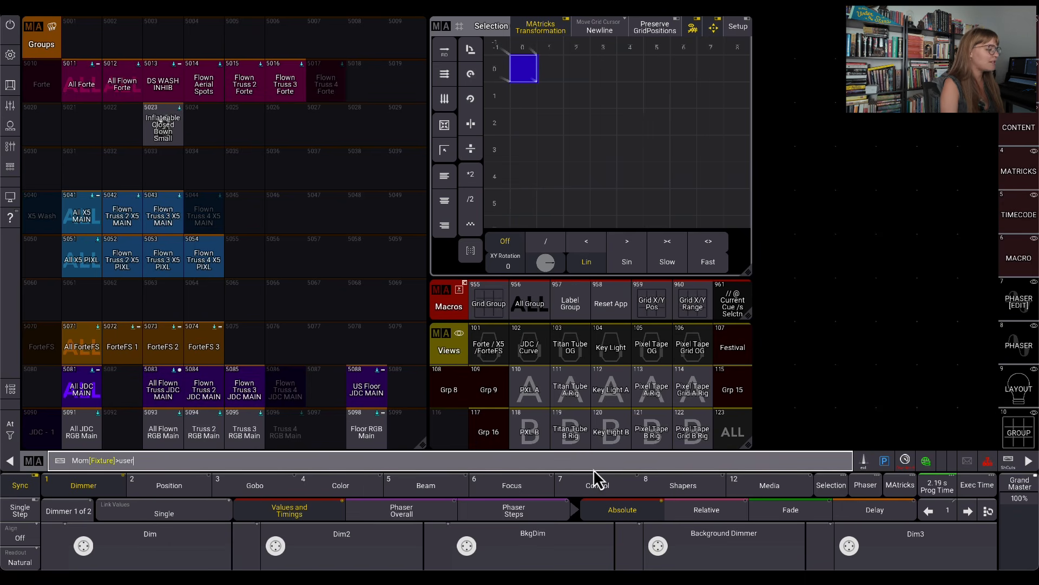
key(Return)
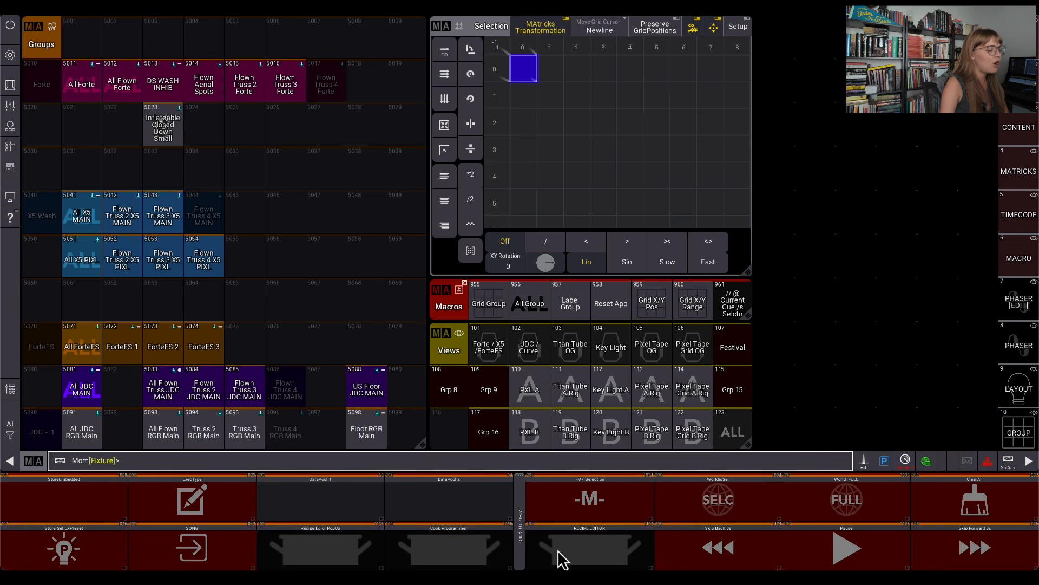
click(603, 548)
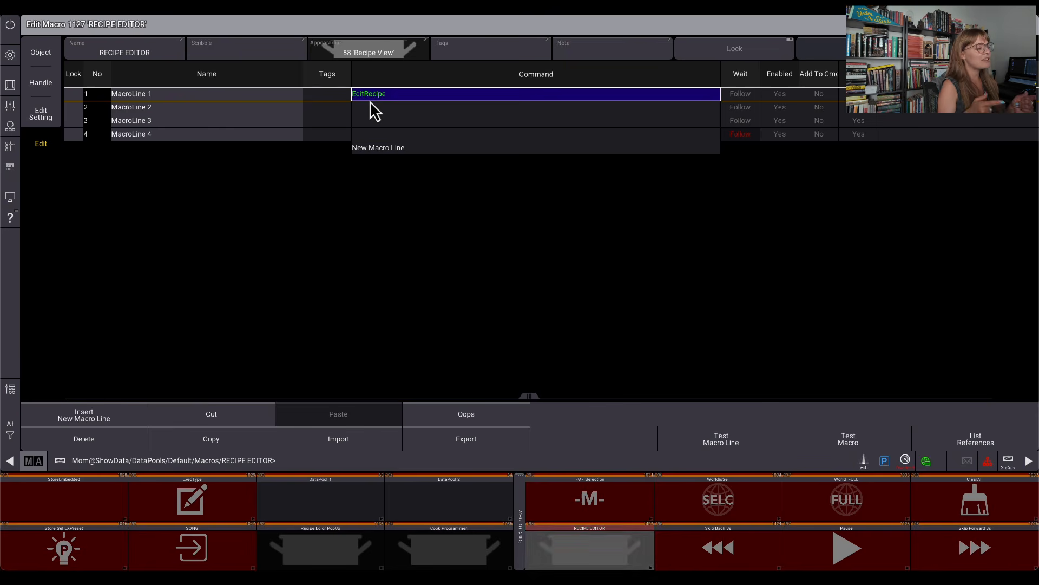
key(Escape)
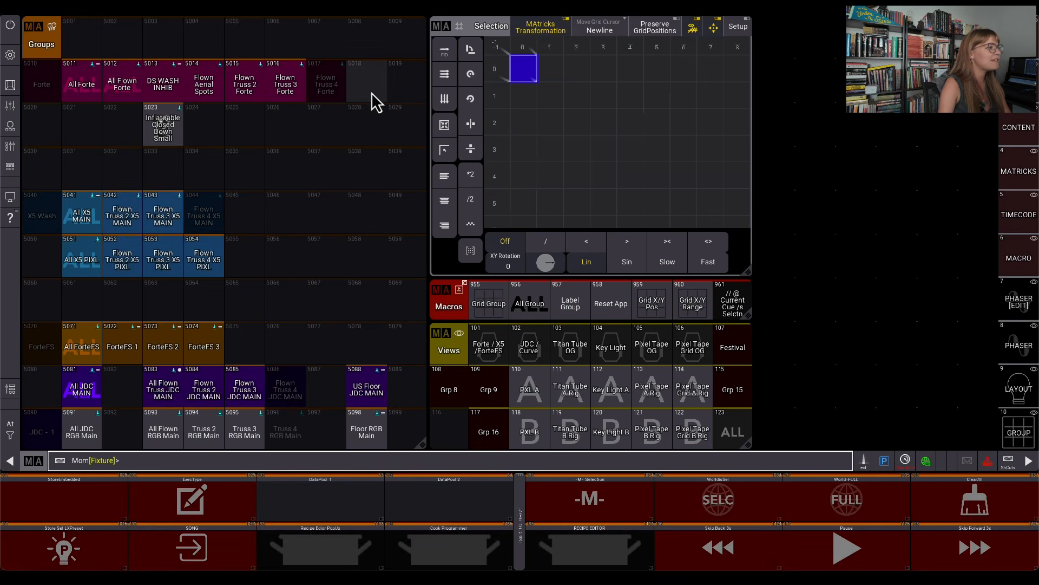
Examine the command line of the Recipe Edior PopUp macro and close its editor
click(508, 391)
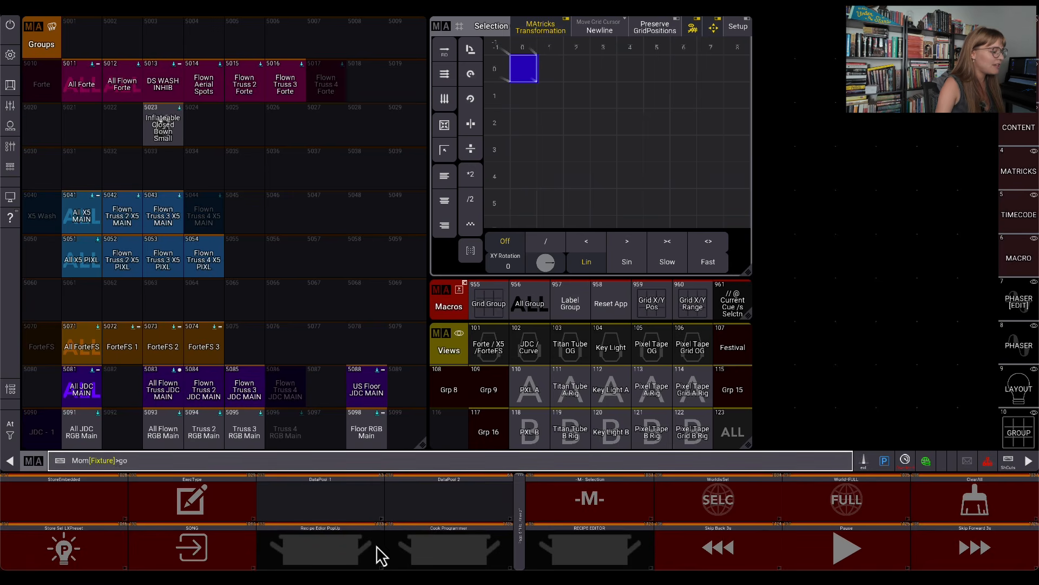
click(335, 547)
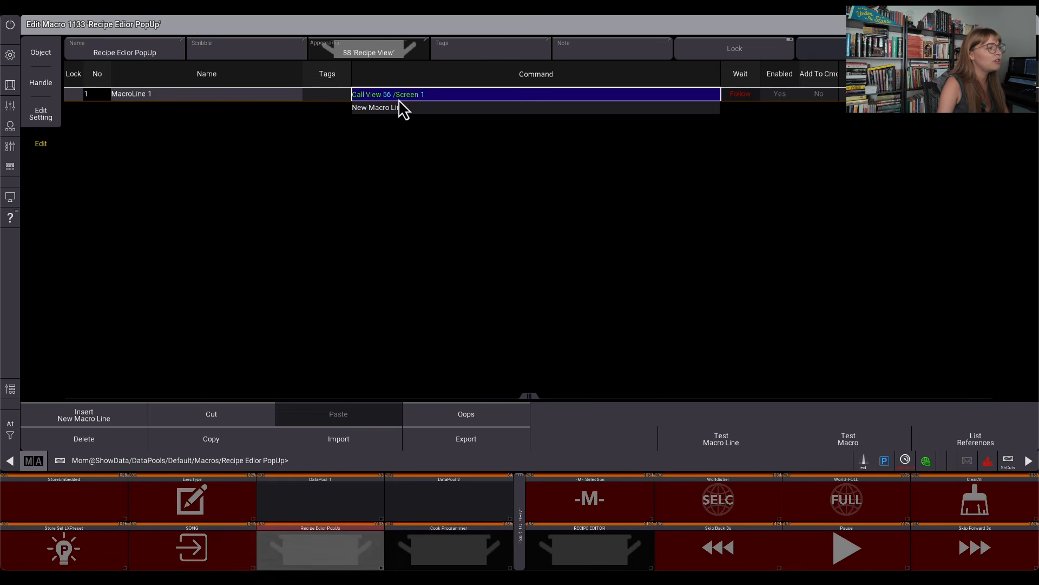
key(Escape)
Call up the Recipe Editor view to look at it, then return to the GROUP view
text(vierw)
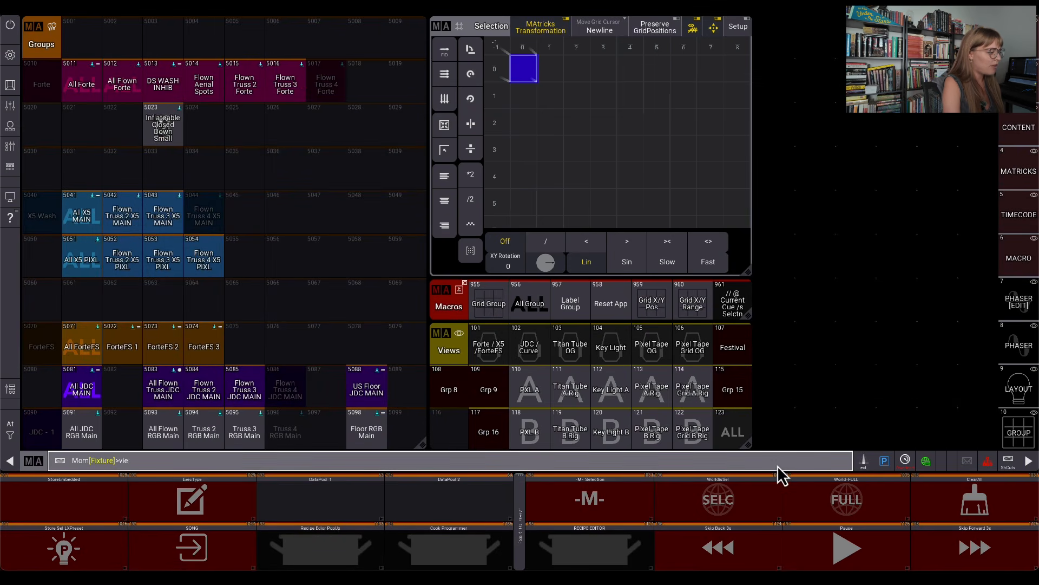
key(Return)
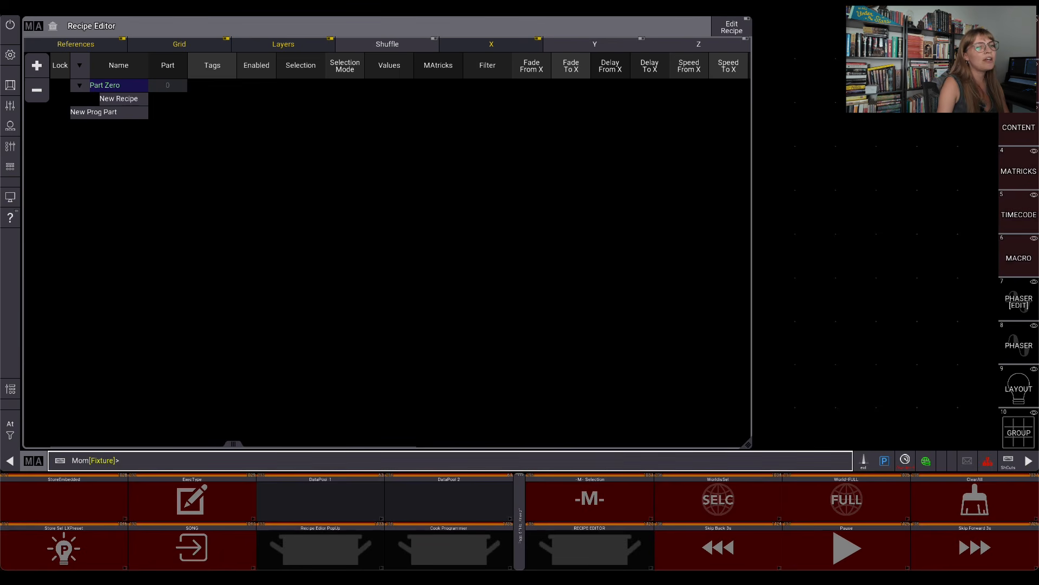
click(1019, 303)
click(1032, 440)
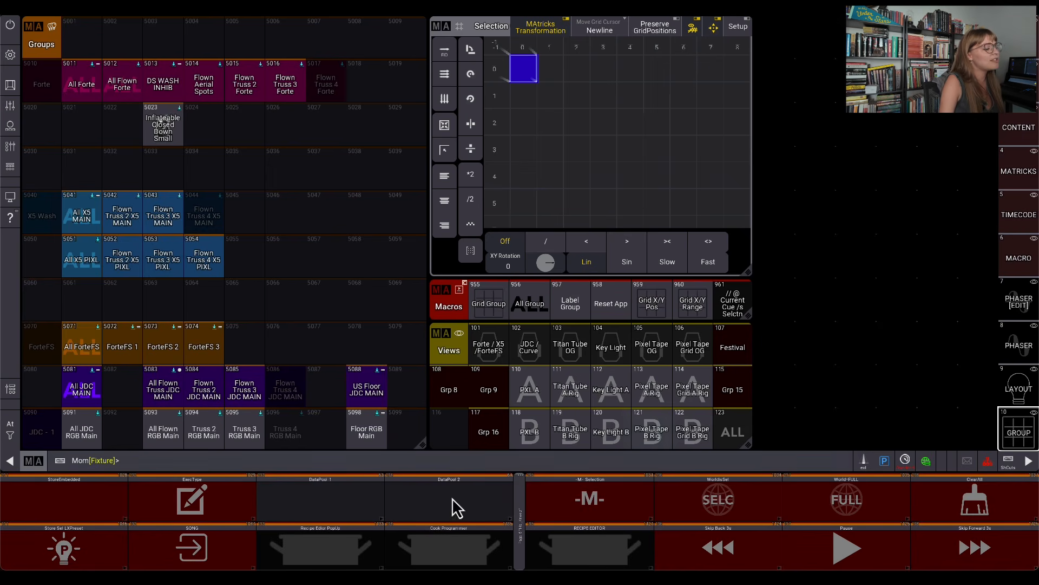
Examine the command line of the Cook Programmer macro and close its editor
right_click(466, 563)
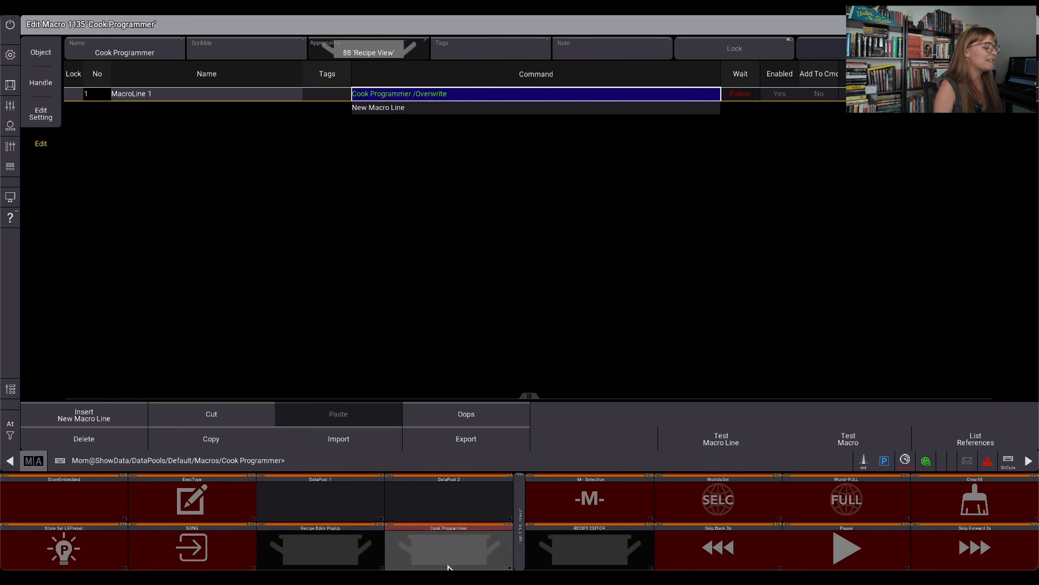
key(Escape)
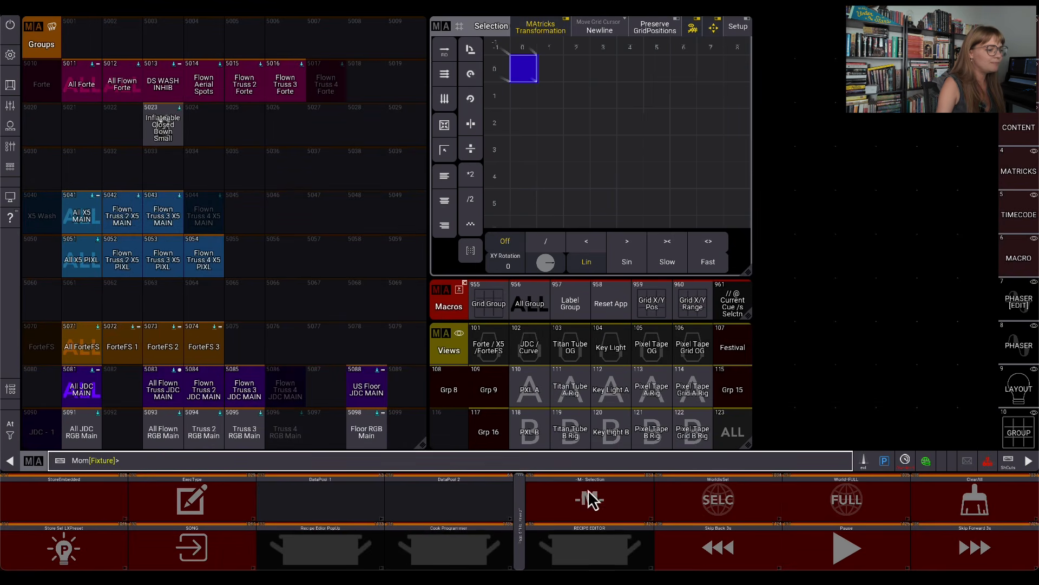
text(oops)
key(Return)
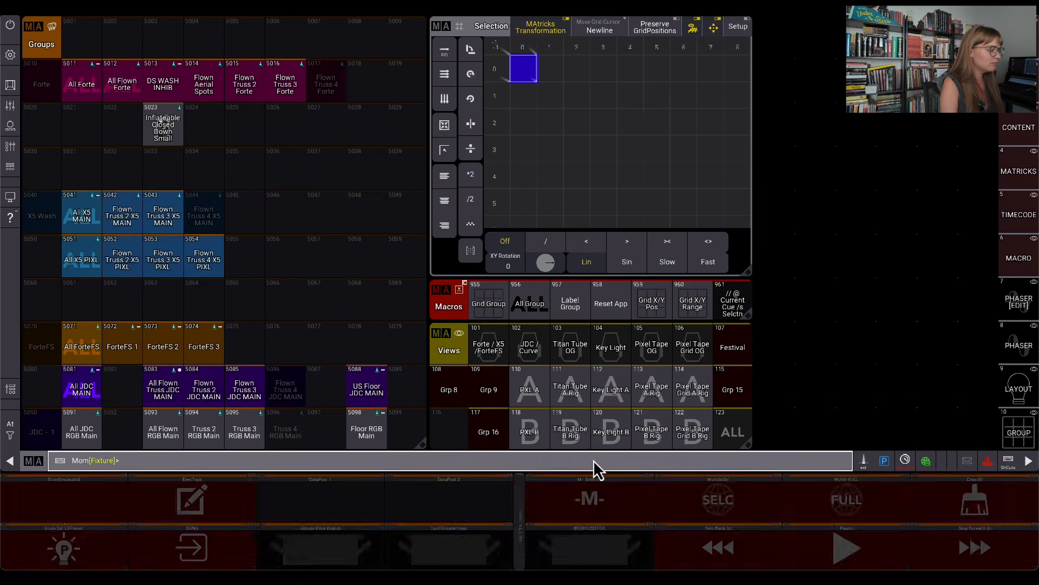